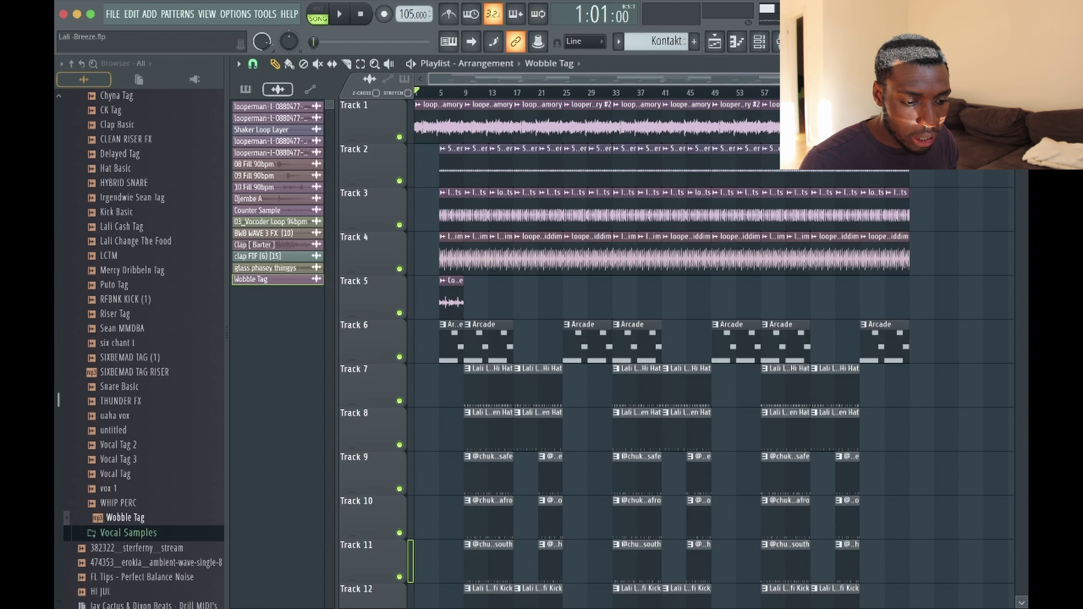
# Open the audio clip settings of the melodic afrobeat guitar loop on Track 1
pyautogui.moveTo(997, 79); pyautogui.dragTo(978, 79)
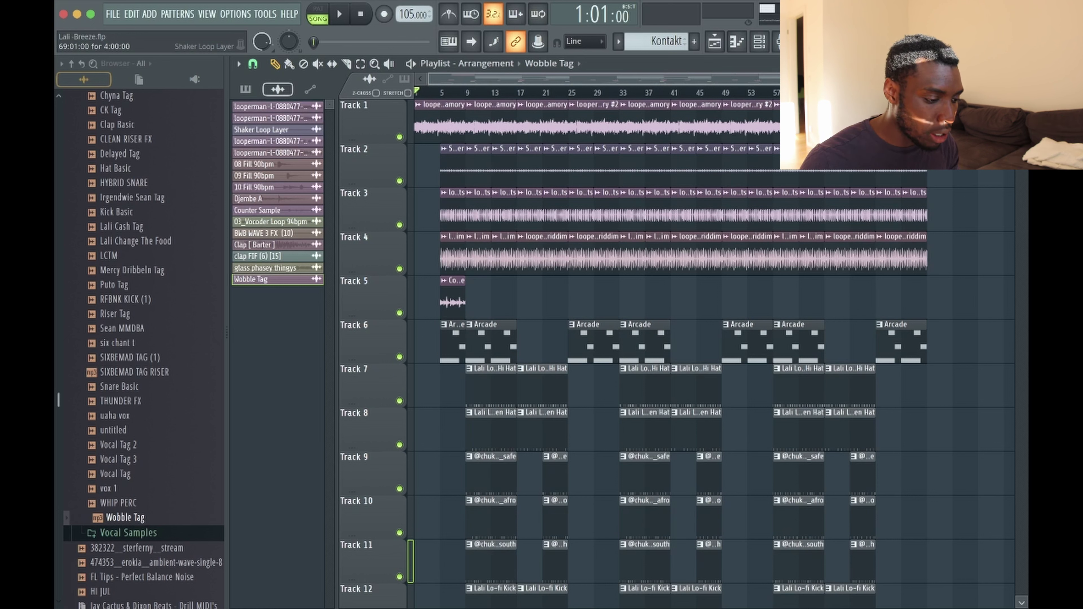
pyautogui.click(436, 127)
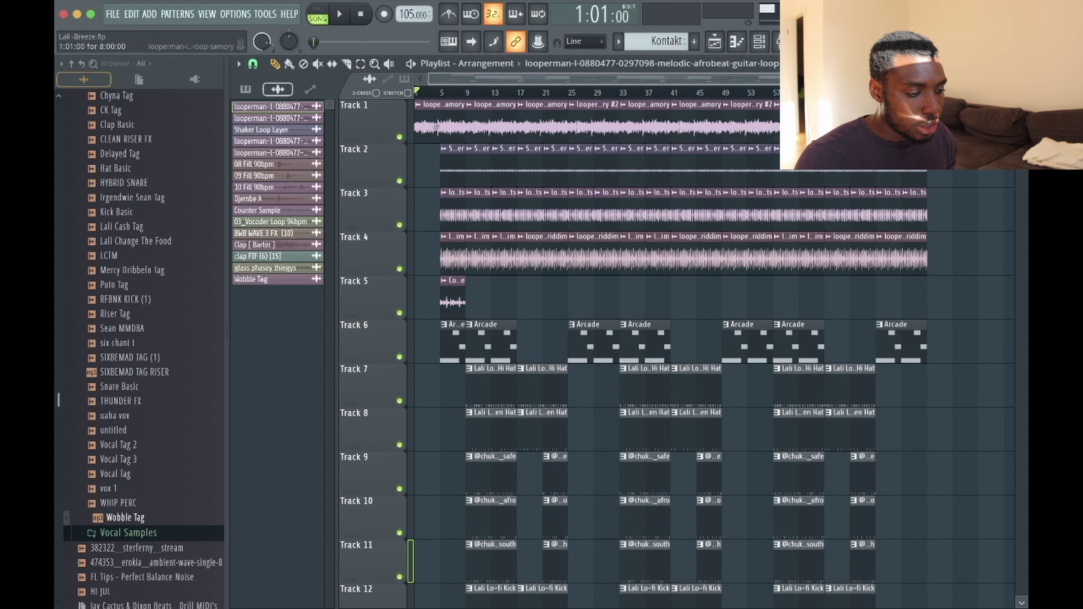
pyautogui.doubleClick(435, 126)
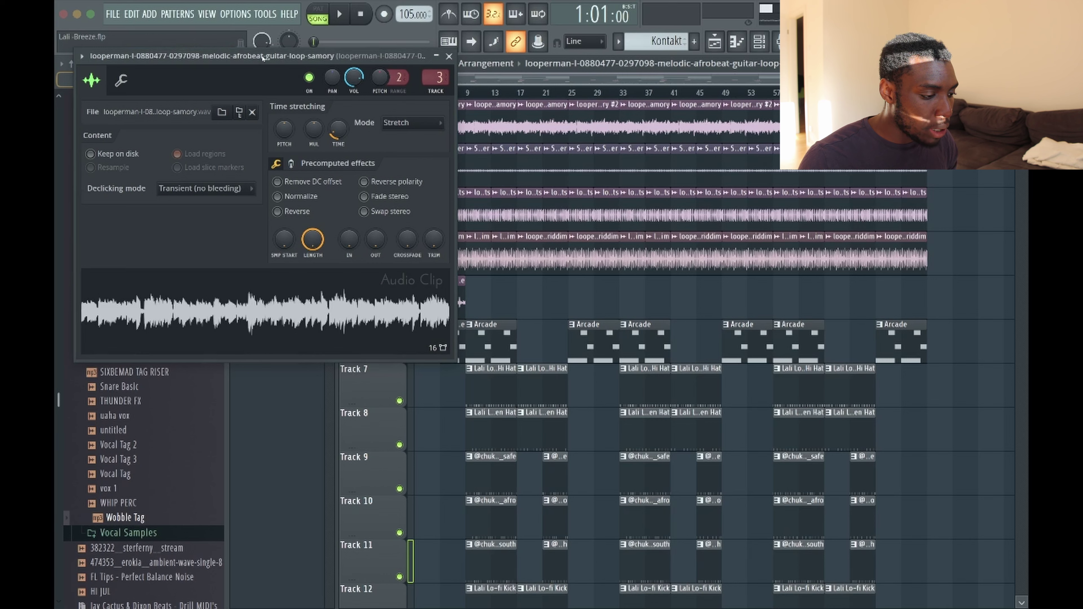
pyautogui.moveTo(263, 57); pyautogui.dragTo(363, 47)
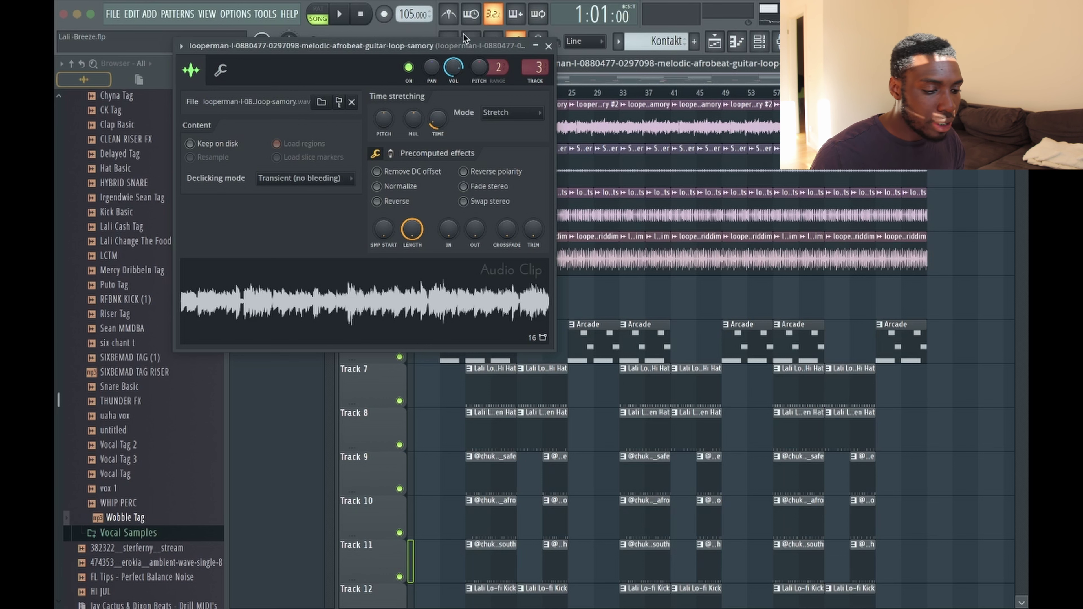
# Bypass all effect slots on the guitar loop's mixer track and preview the dry sample
pyautogui.click(761, 42)
pyautogui.click(776, 42)
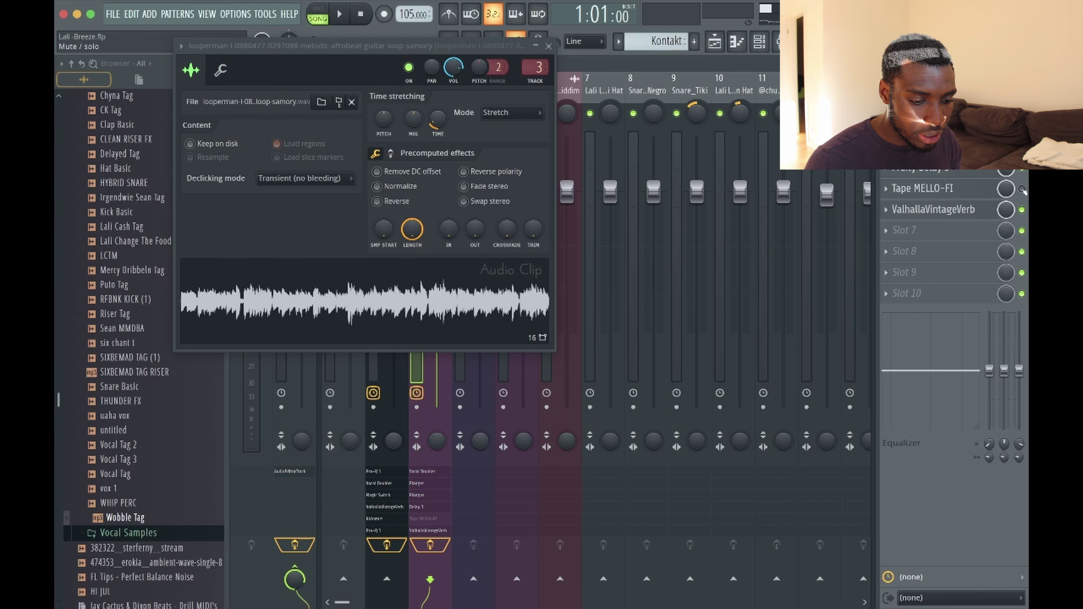
pyautogui.rightClick(1021, 231)
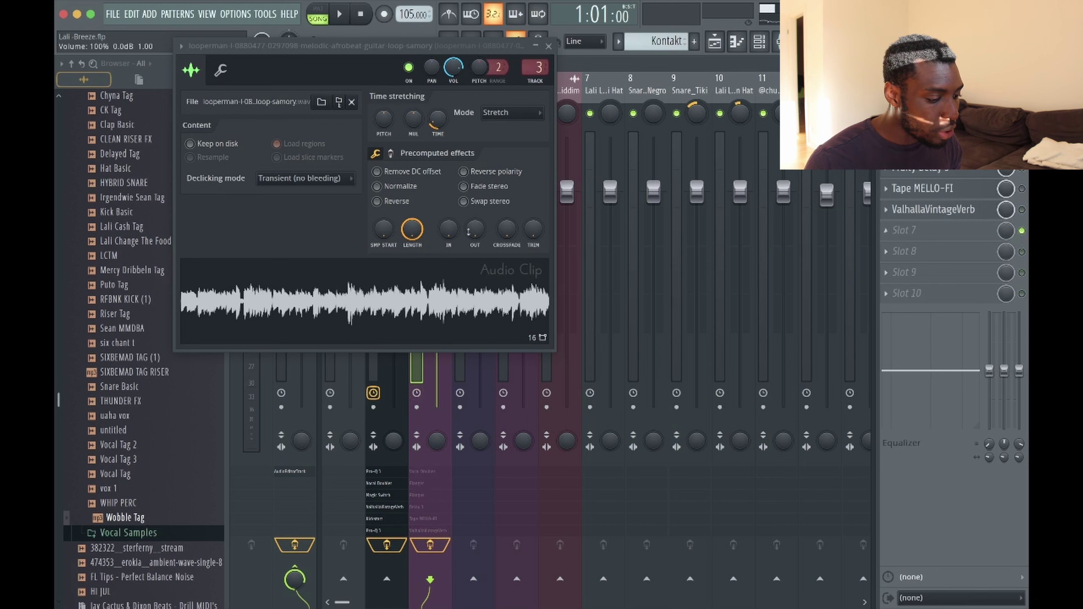
pyautogui.click(325, 305)
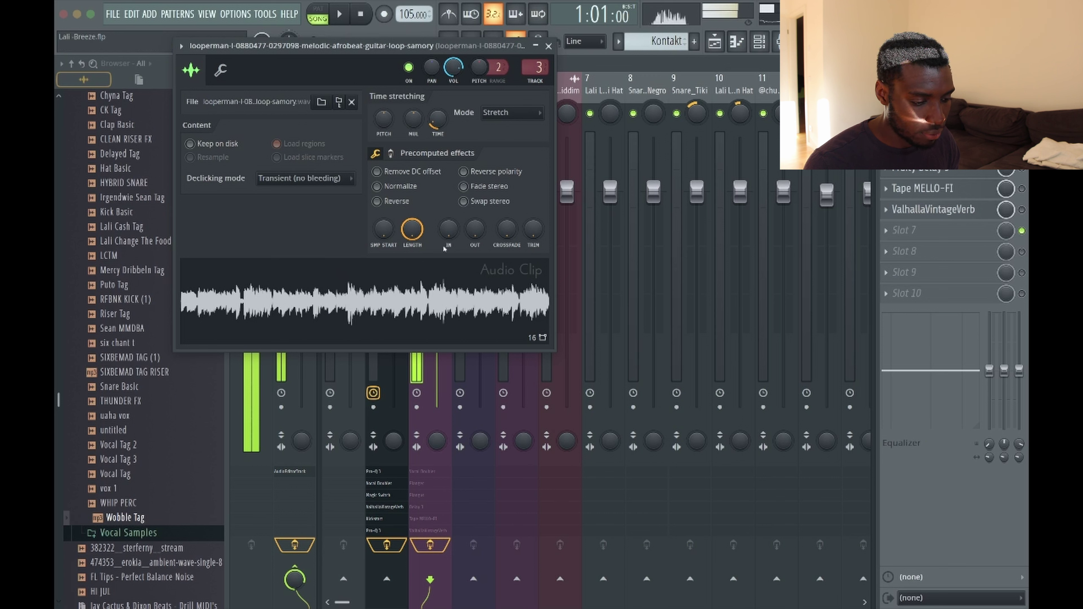
pyautogui.click(368, 17)
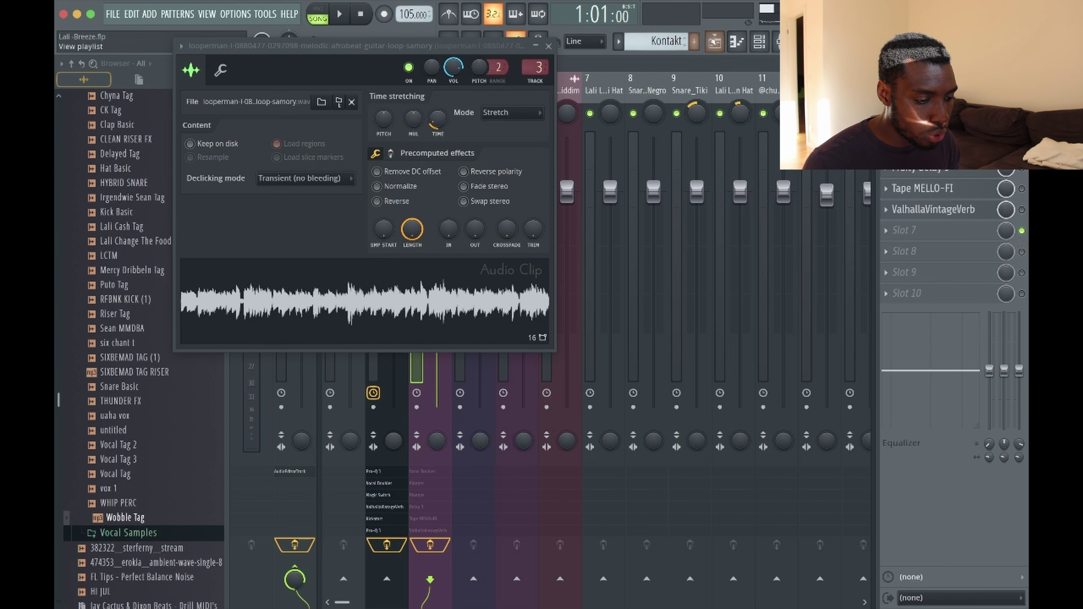
# Close the guitar sample's settings and solo Track 1 in the playlist
pyautogui.click(715, 41)
pyautogui.click(549, 46)
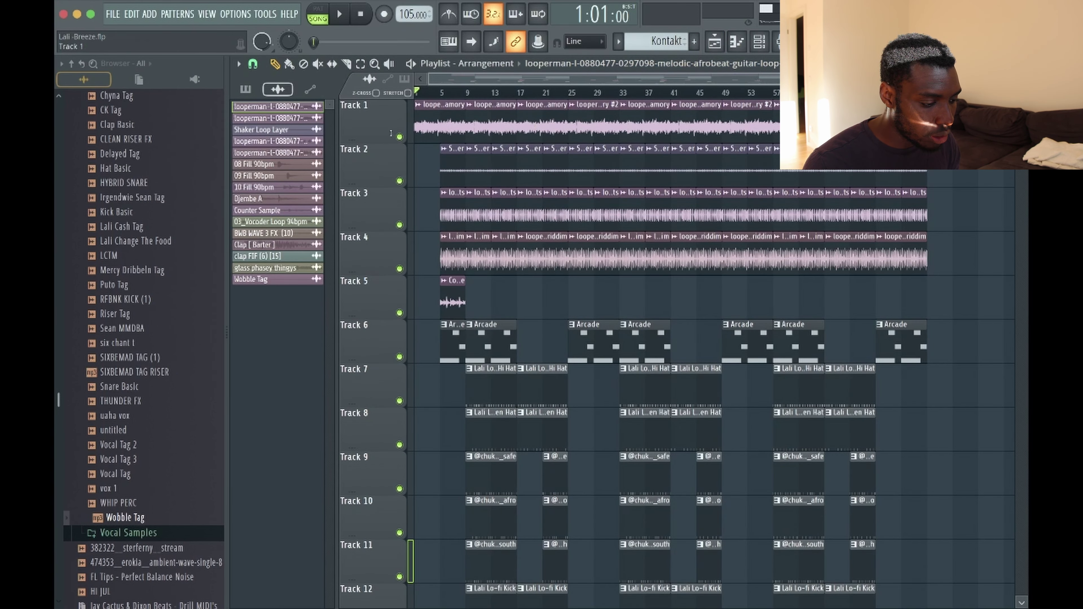
pyautogui.rightClick(399, 137)
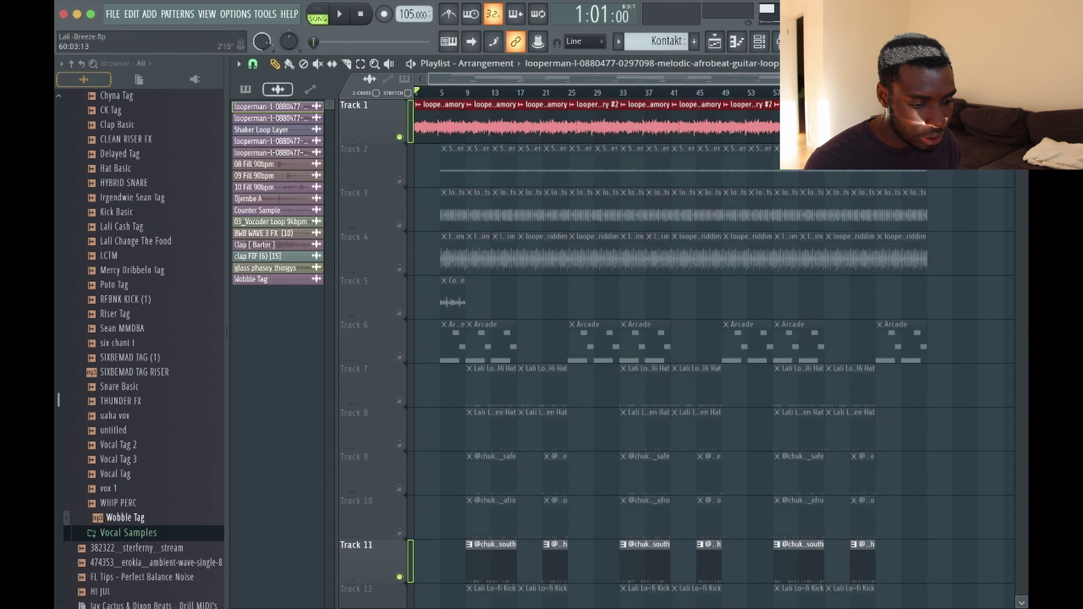
pyautogui.moveTo(978, 79); pyautogui.dragTo(611, 79)
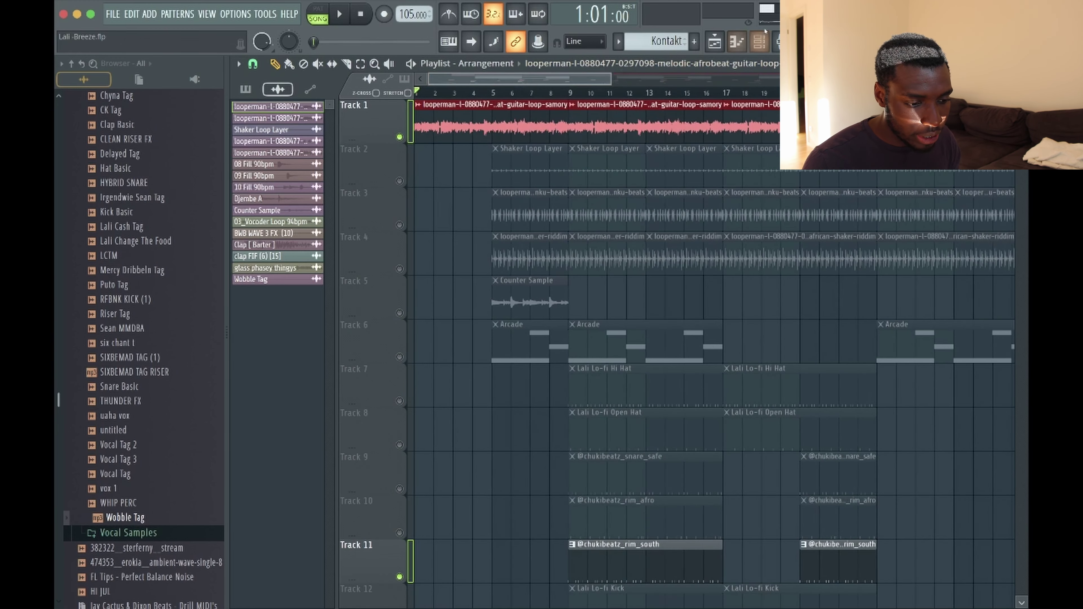
# Re-enable Vocal Doubler on the guitar loop's mixer track and review its separation, variation and amount settings
pyautogui.click(781, 41)
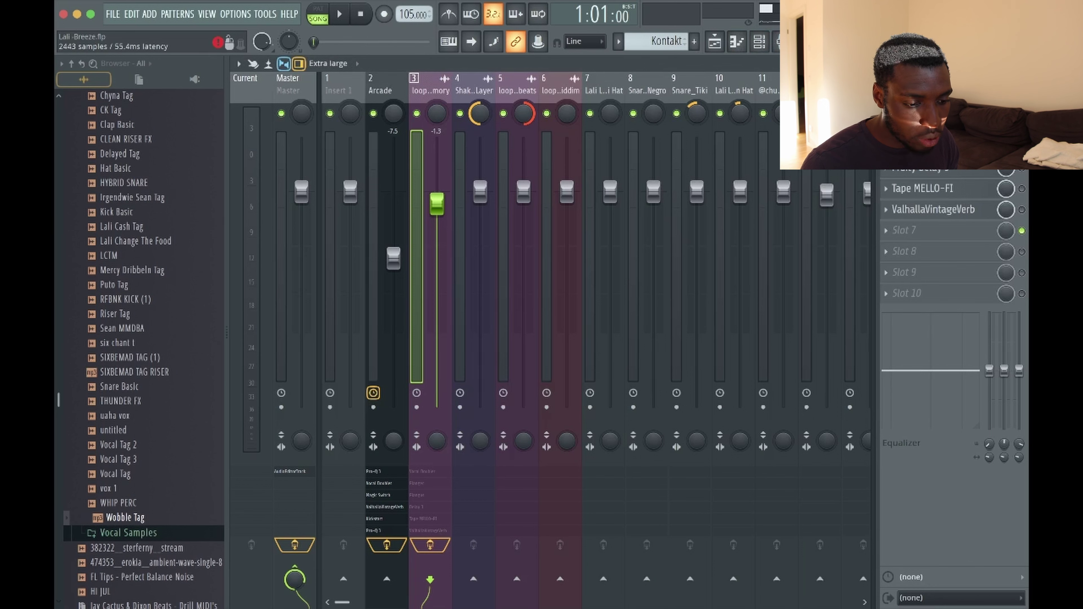
pyautogui.click(917, 104)
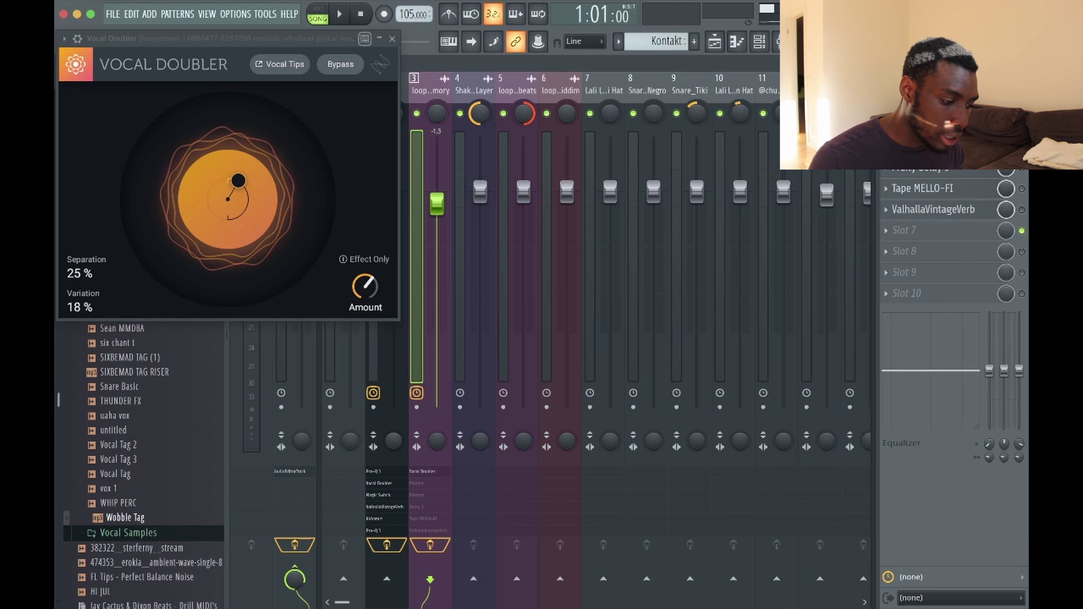
pyautogui.moveTo(236, 183); pyautogui.dragTo(238, 180)
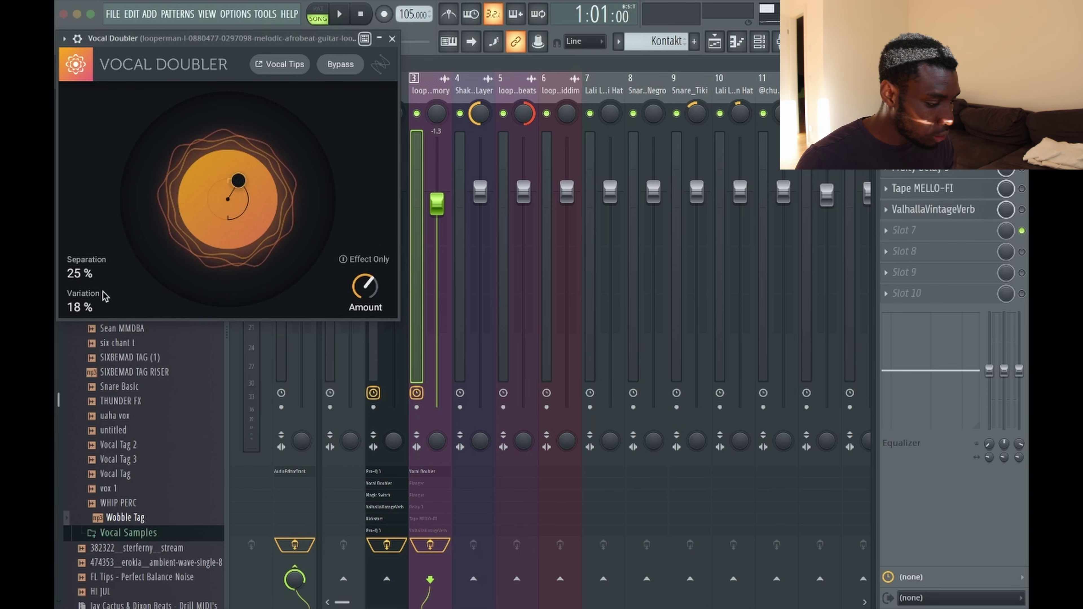
pyautogui.moveTo(370, 289)
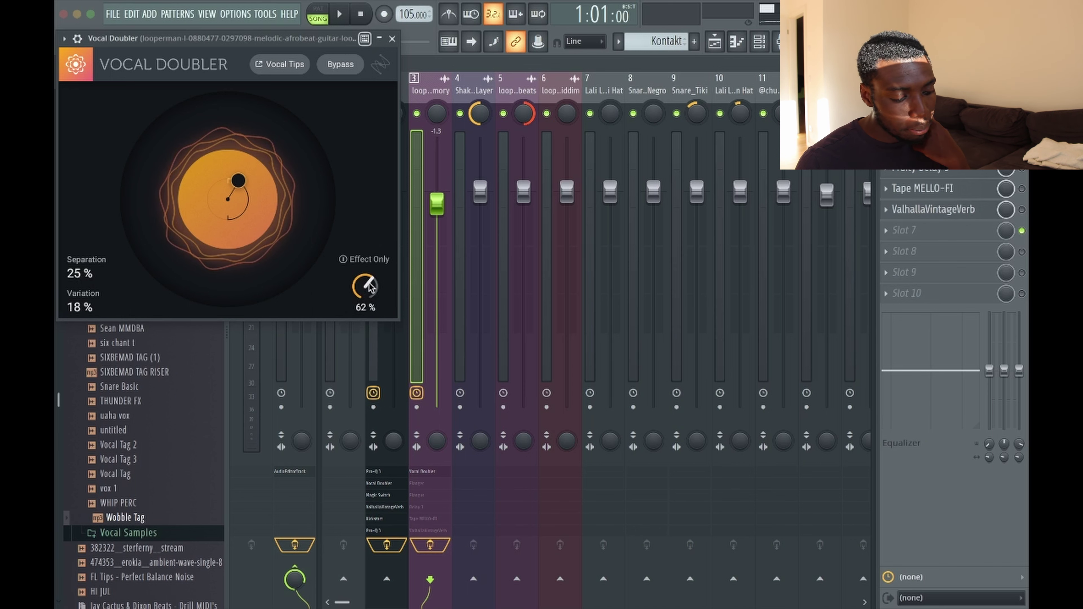
# Re-enable Fruity Flanger and Fruity Delay 3 on the guitar loop's mixer track and show their settings
pyautogui.click(917, 126)
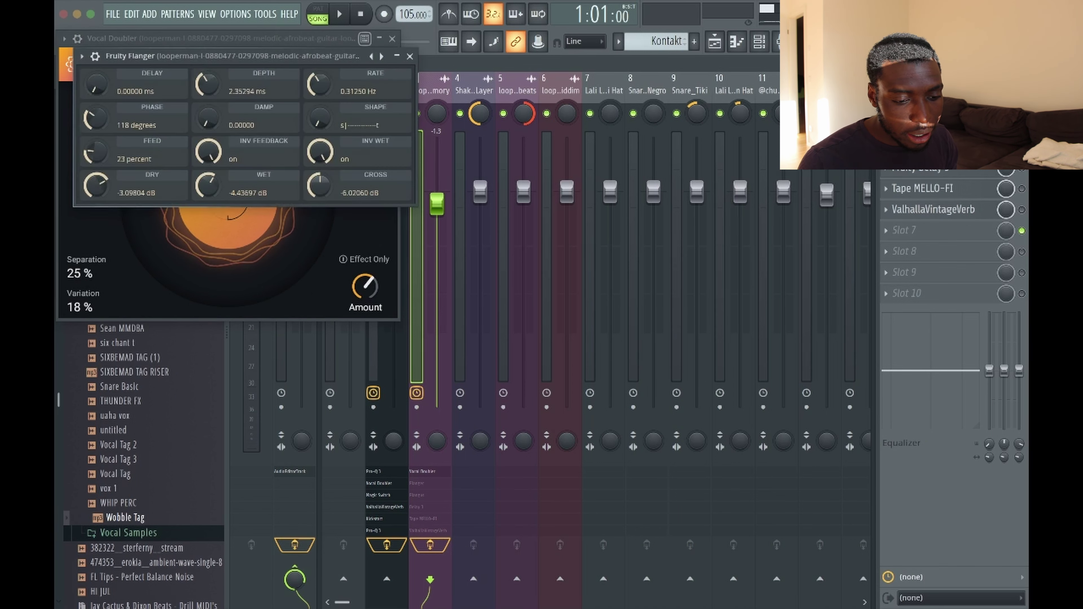
pyautogui.click(1022, 125)
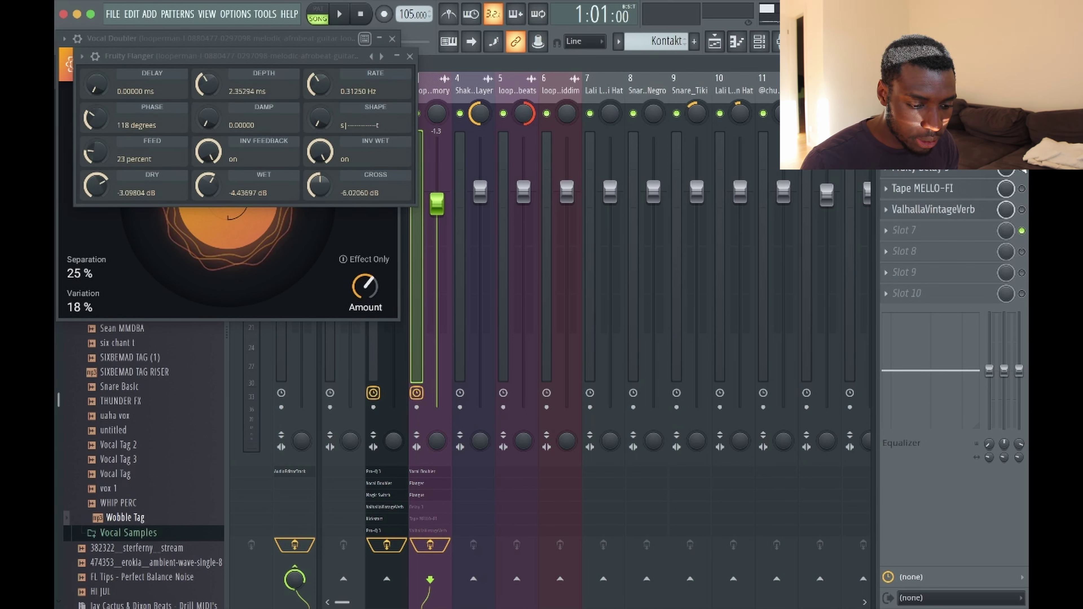
pyautogui.click(956, 171)
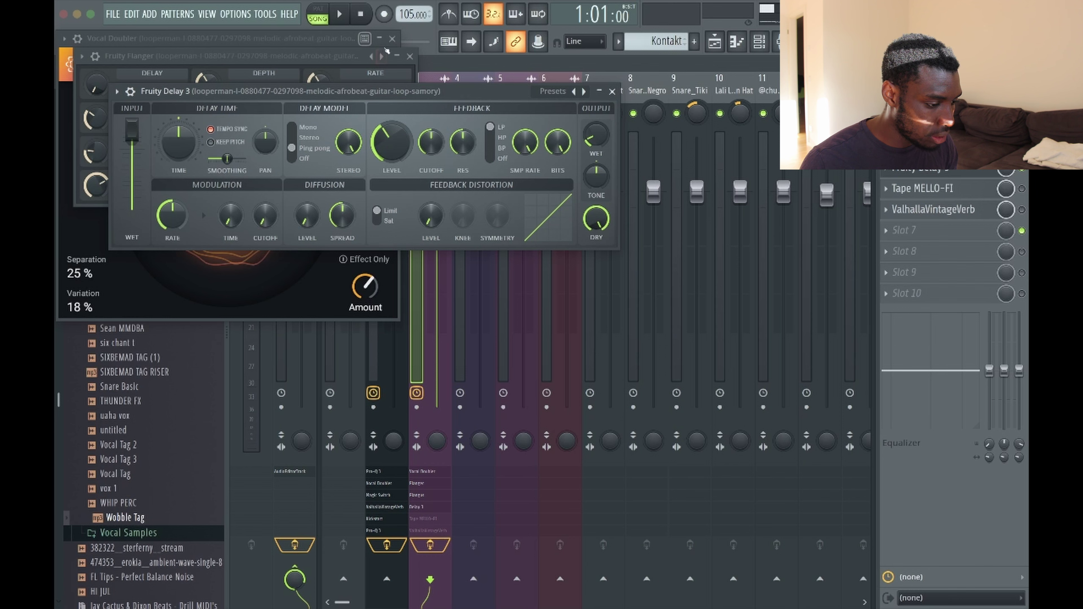
pyautogui.click(392, 38)
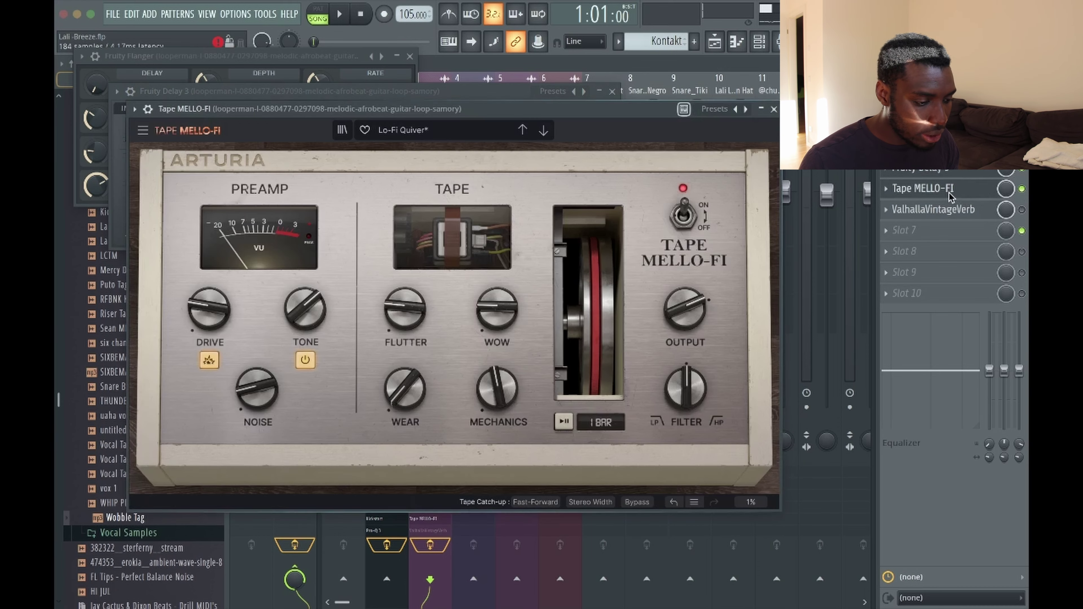
# Re-enable Tape MELLO-FI and ValhallaVintageVerb on the guitar loop's mixer track and show their settings
pyautogui.click(963, 193)
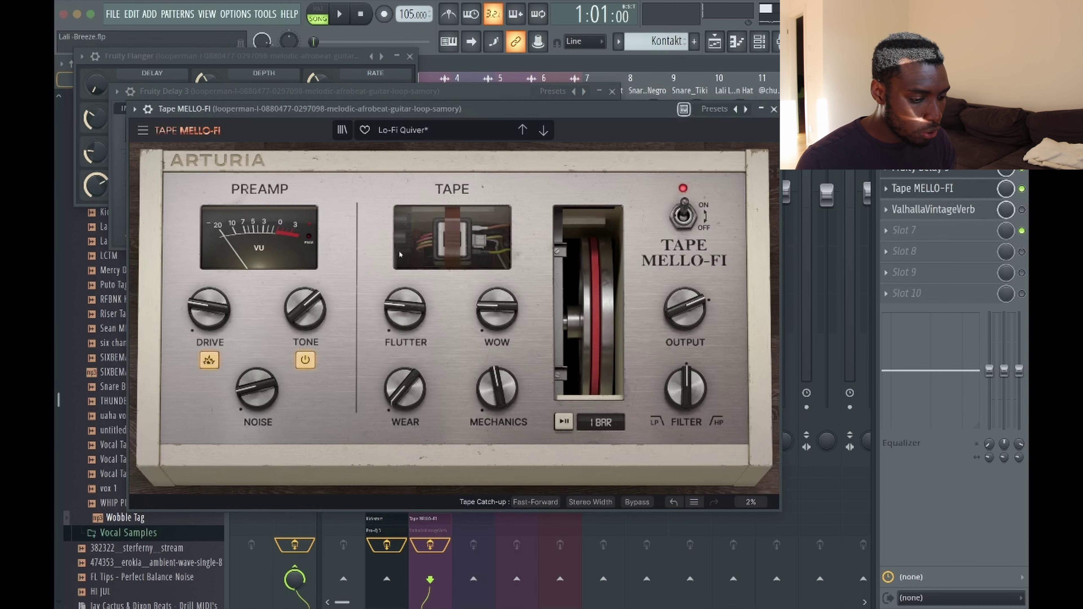
pyautogui.moveTo(482, 111); pyautogui.dragTo(489, 76)
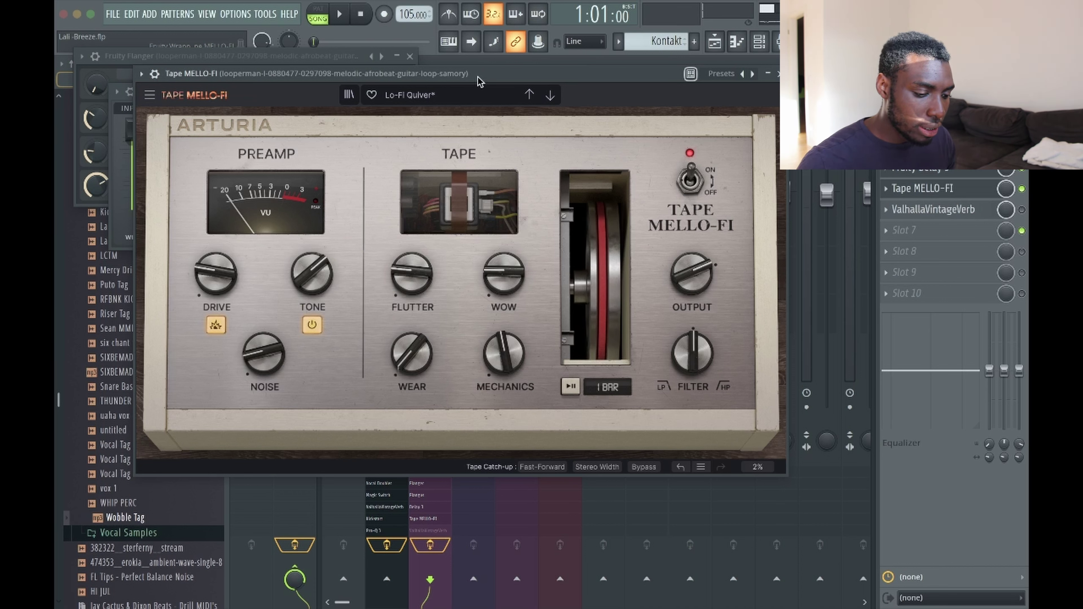
pyautogui.click(1022, 210)
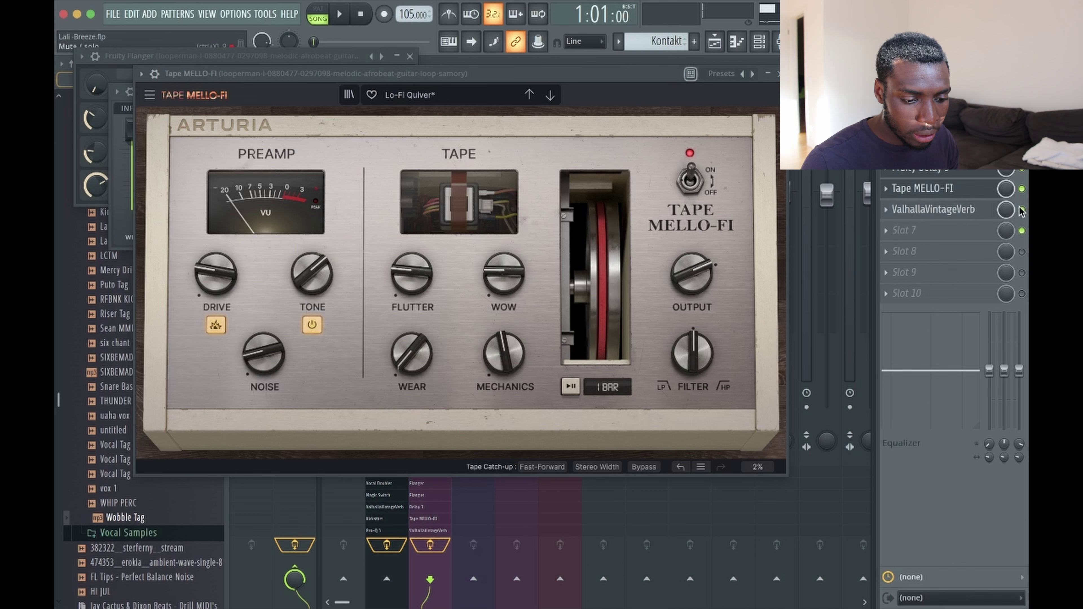
pyautogui.click(933, 216)
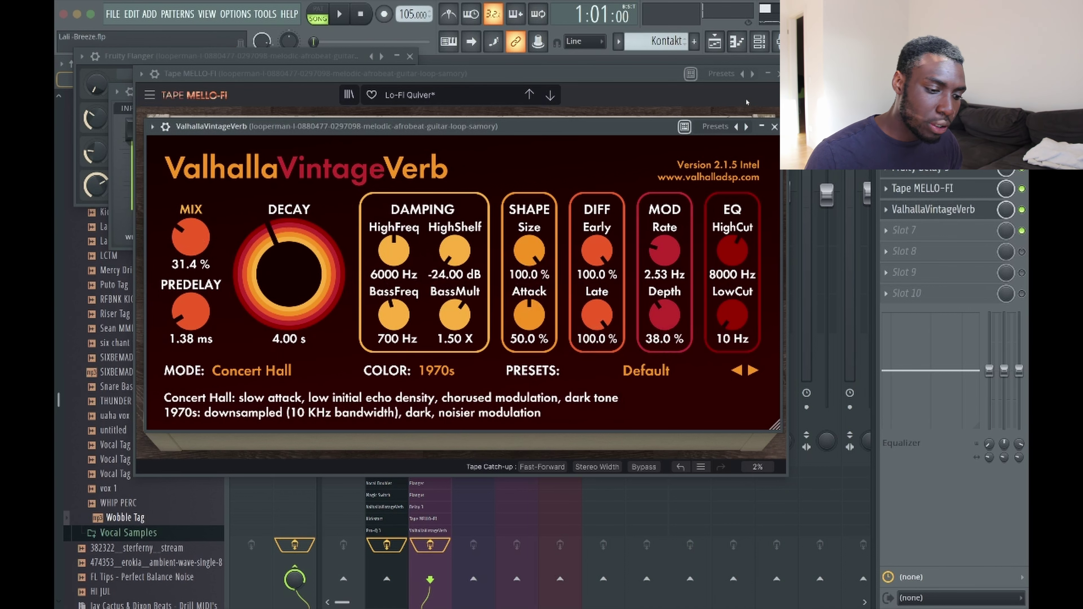
# Close all open effect plugin windows and return to the playlist
pyautogui.click(774, 126)
pyautogui.click(778, 73)
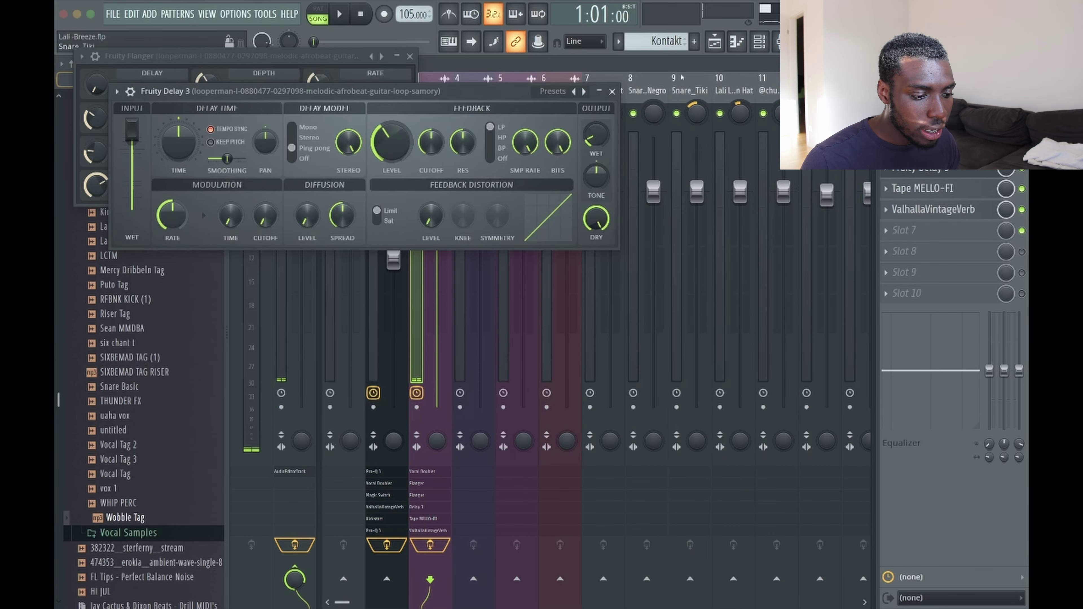
pyautogui.click(613, 92)
pyautogui.click(410, 56)
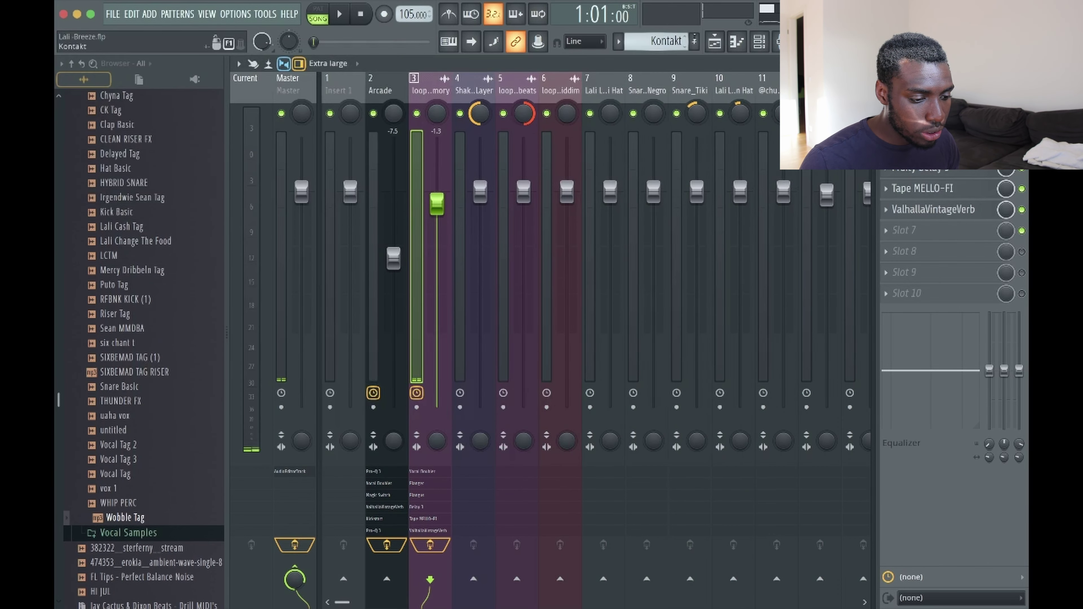
pyautogui.click(715, 41)
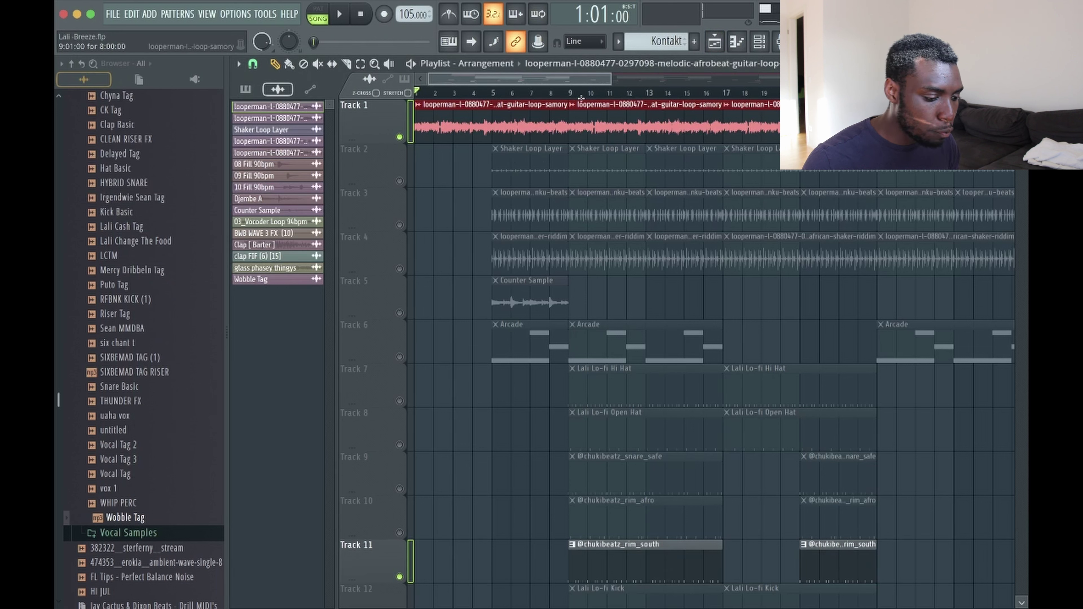
# Play the soloed guitar loop from the start with its effects on, and check its mixer track
pyautogui.press('space')
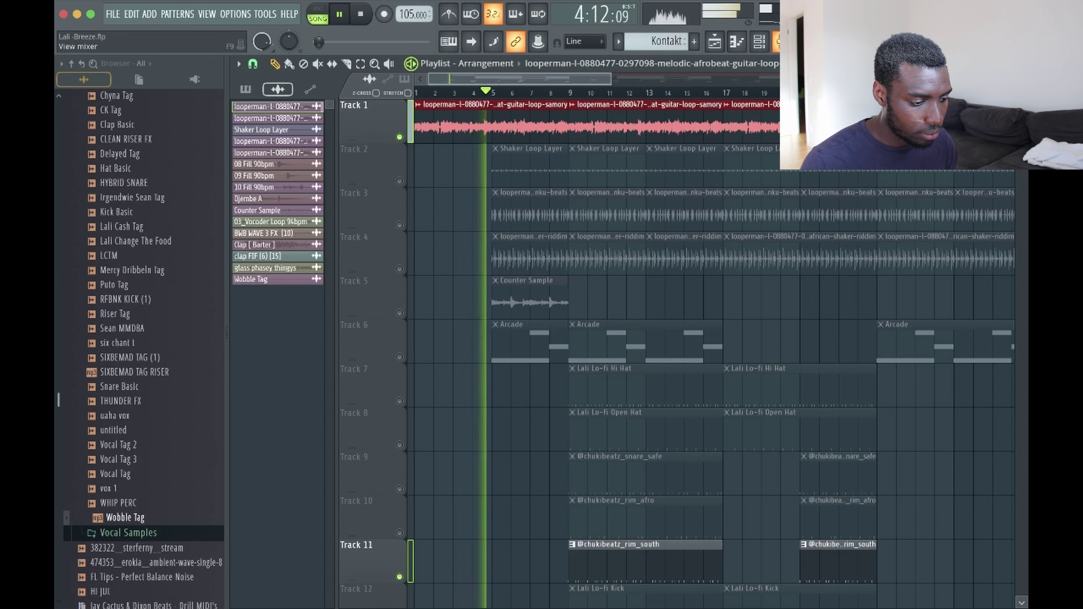
pyautogui.press('space')
pyautogui.click(783, 41)
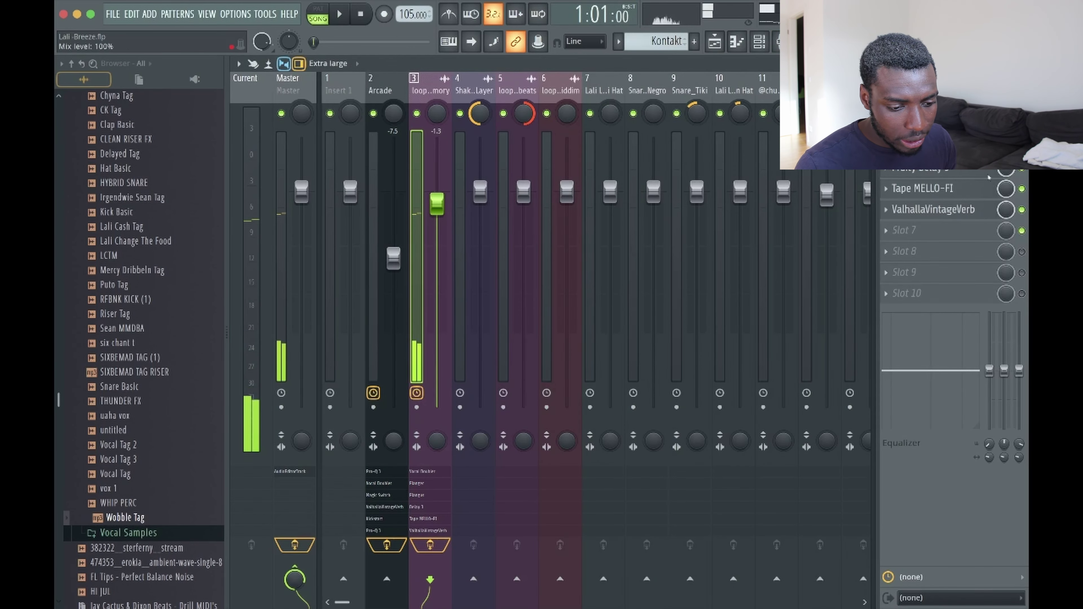
pyautogui.click(710, 43)
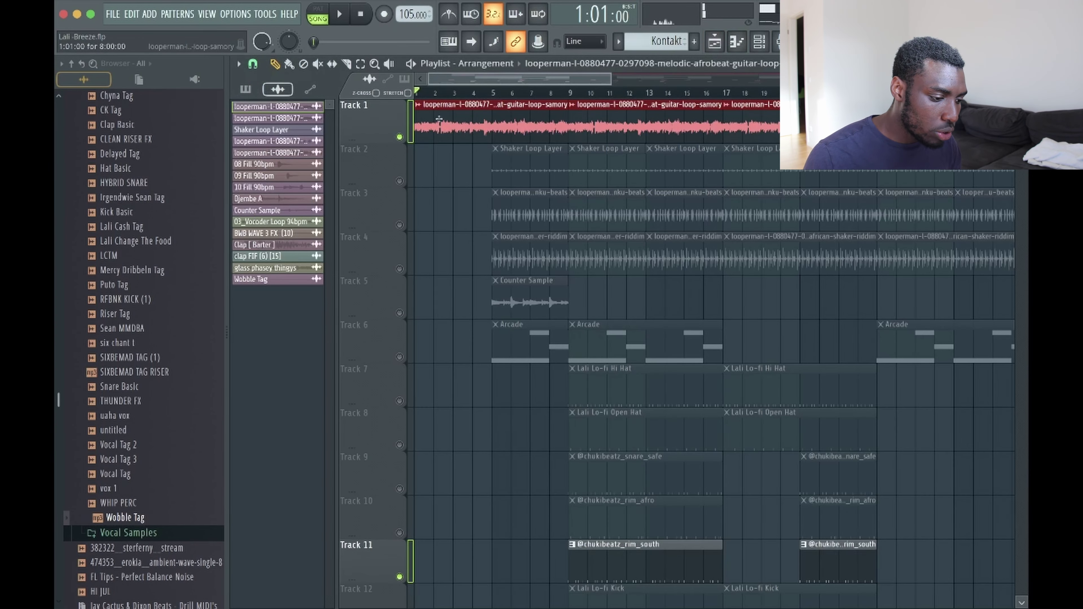
# Solo Track 2 and play its Shaker Loop Layer from bar 5
pyautogui.rightClick(399, 181)
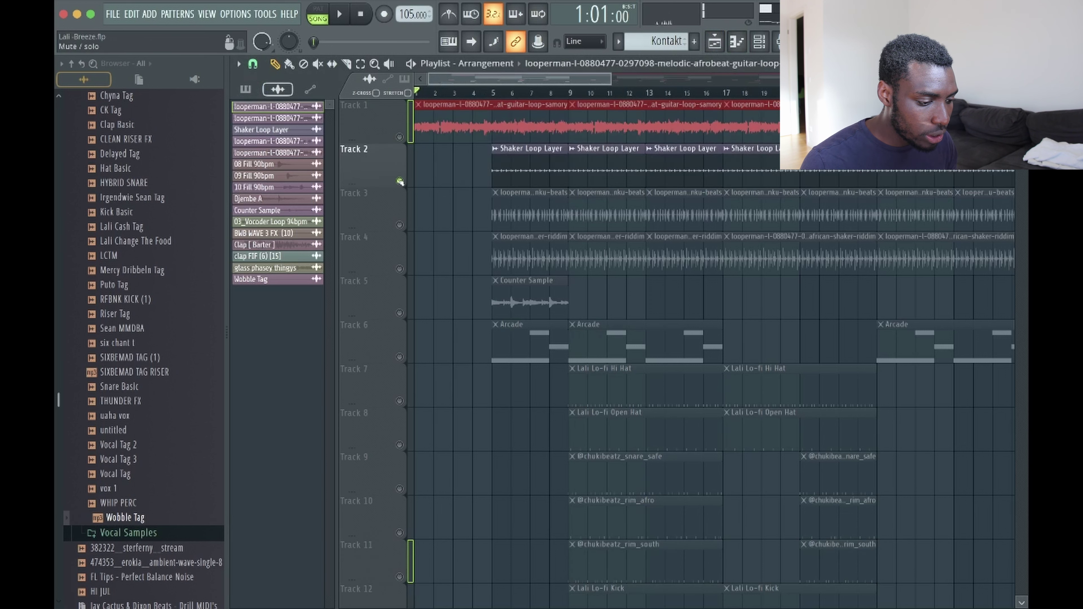
pyautogui.click(494, 92)
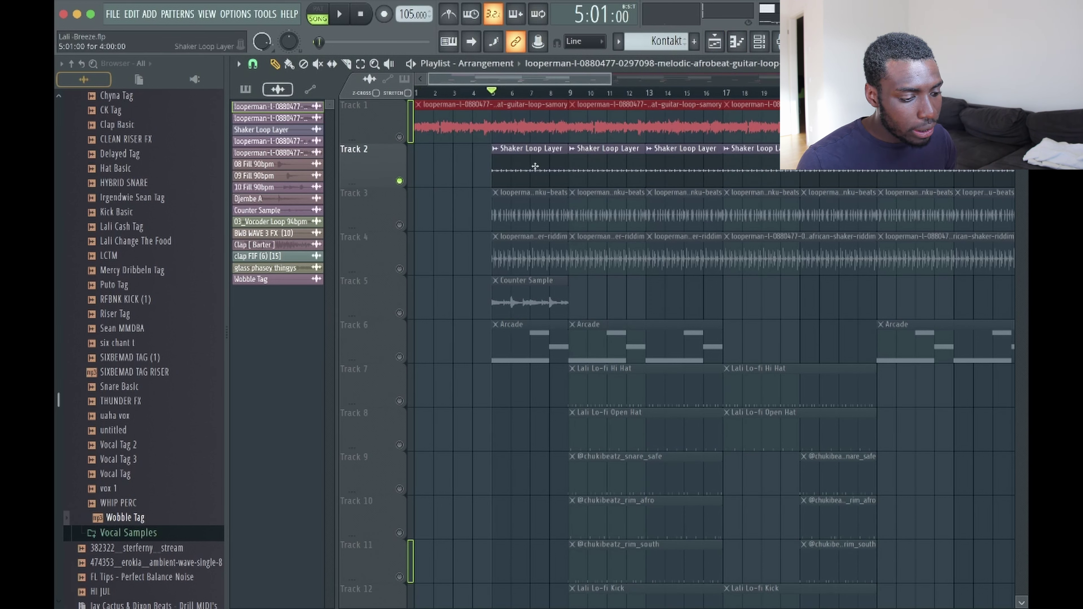
pyautogui.click(535, 166)
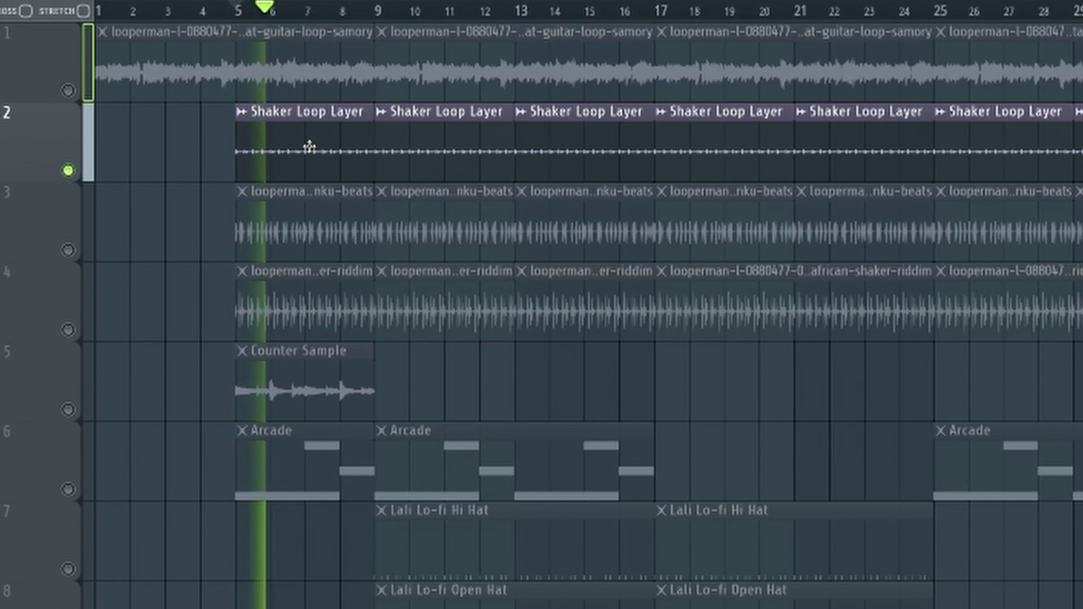
# Solo Track 3 to play its shaker loop from bar 5, and unmute Track 4 alongside it
pyautogui.click(327, 228)
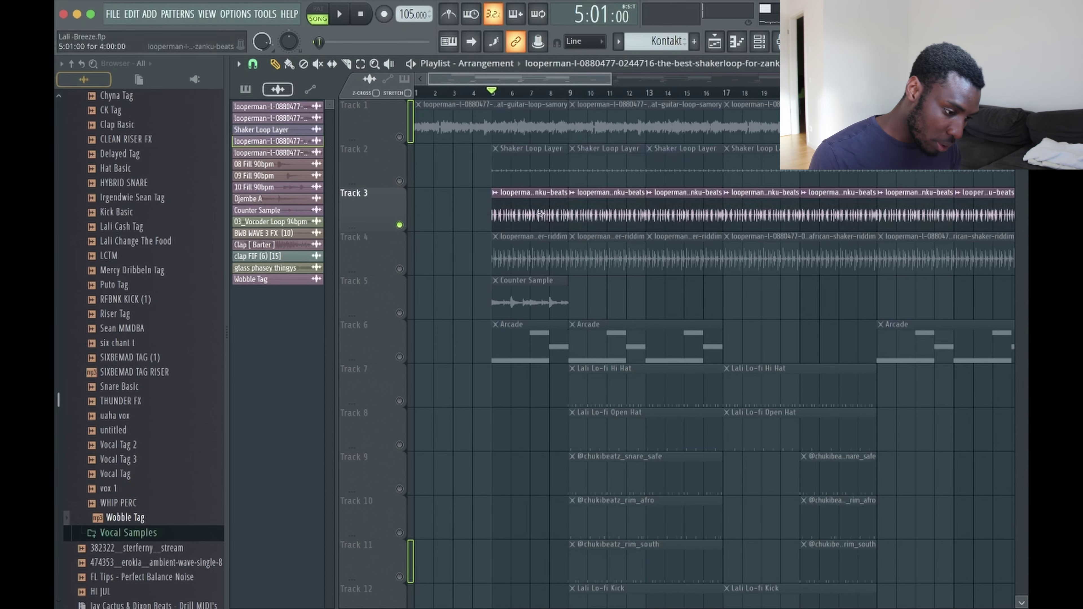
pyautogui.press('space')
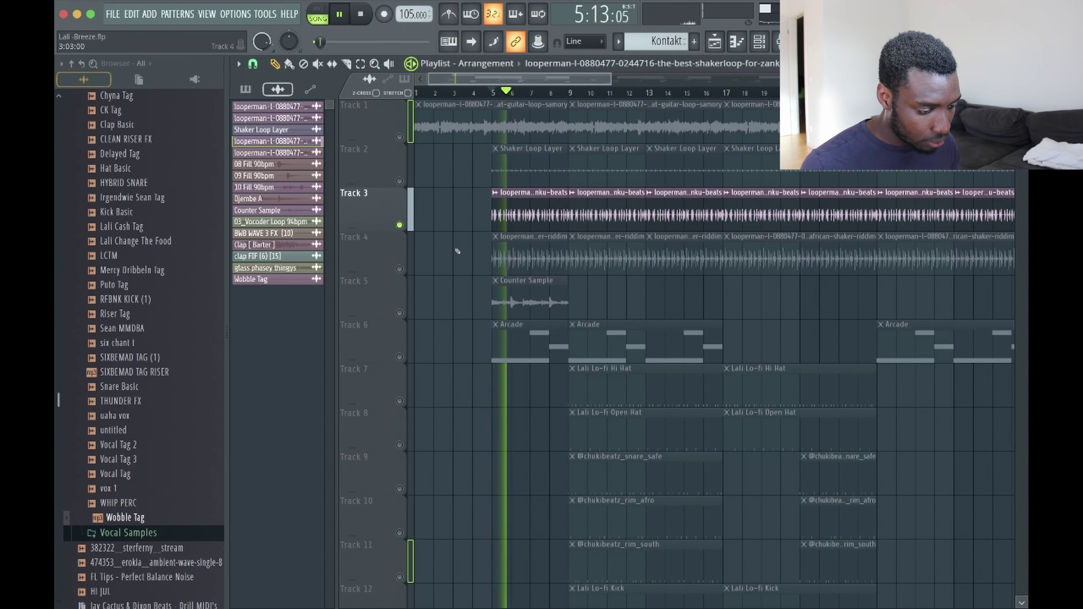
pyautogui.click(400, 269)
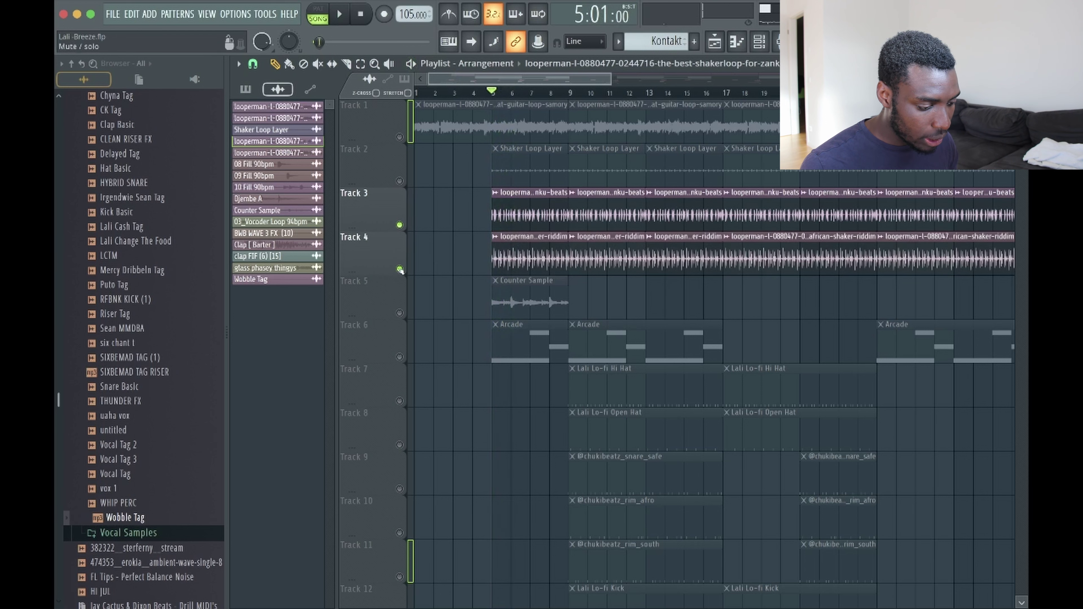
# Mute Track 3 and play Track 4's shaker loop on its own from bar 5
pyautogui.click(400, 224)
pyautogui.press('space')
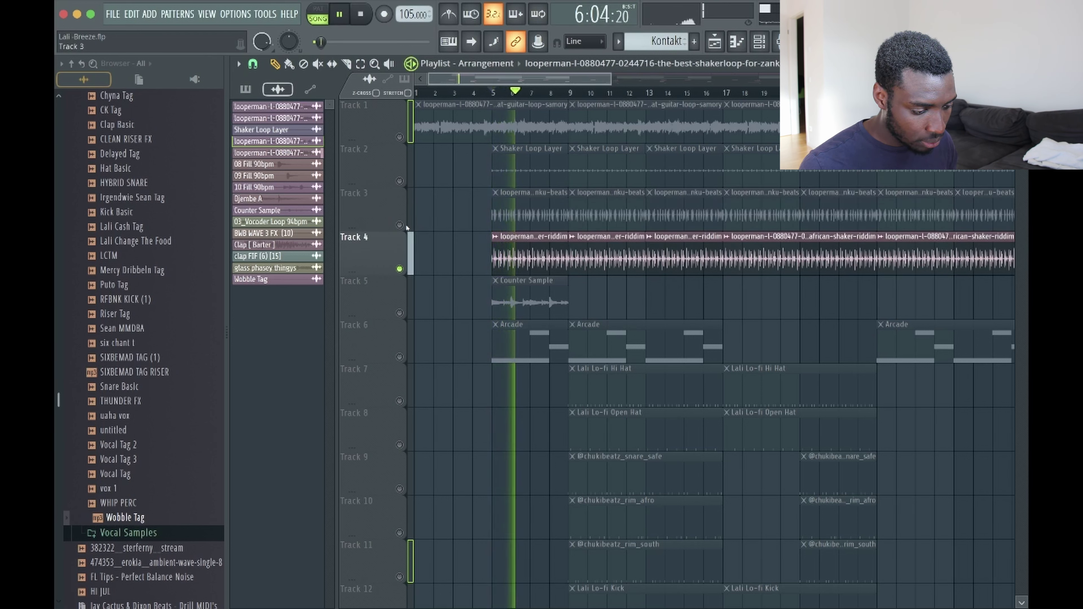
pyautogui.press('space')
# Unmute Tracks 2 and 3 to play all three shaker layers together from bar 5, checking their mixer tracks
pyautogui.click(399, 224)
pyautogui.click(399, 181)
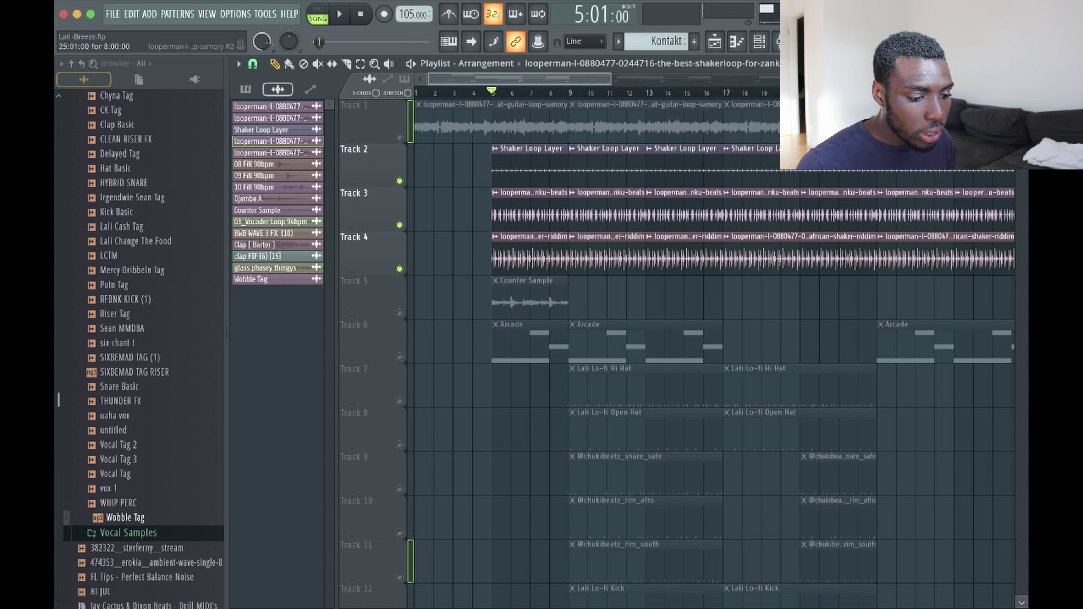
pyautogui.press('F9')
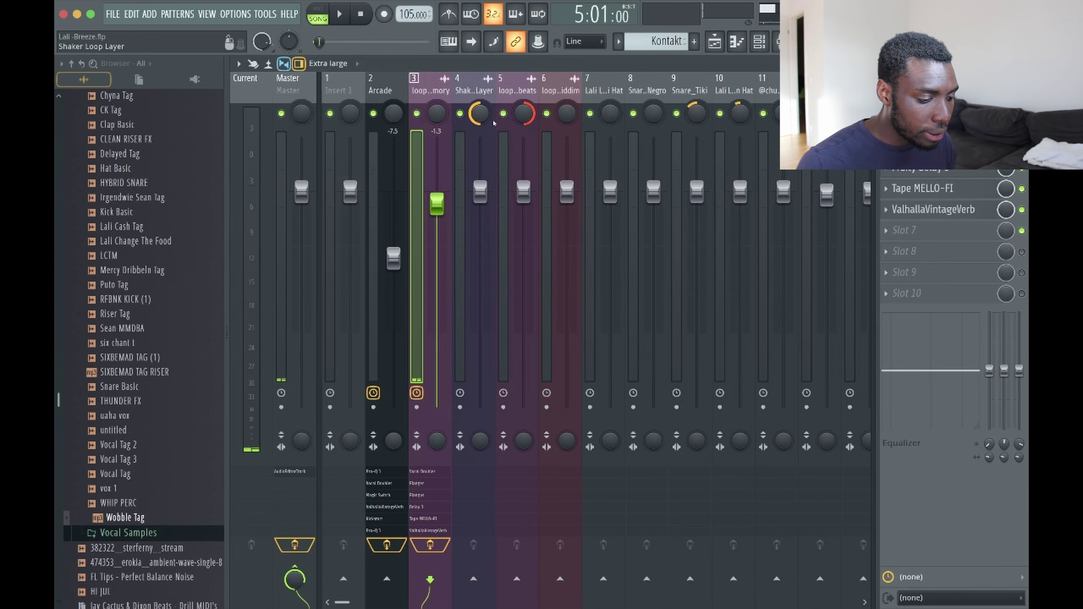
pyautogui.click(719, 48)
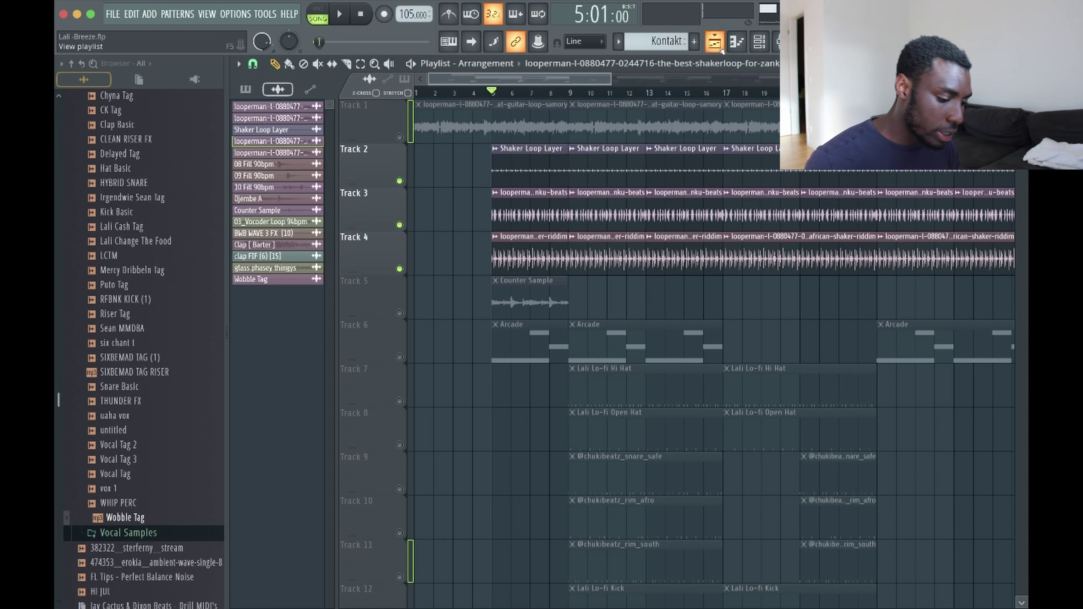
pyautogui.press('space')
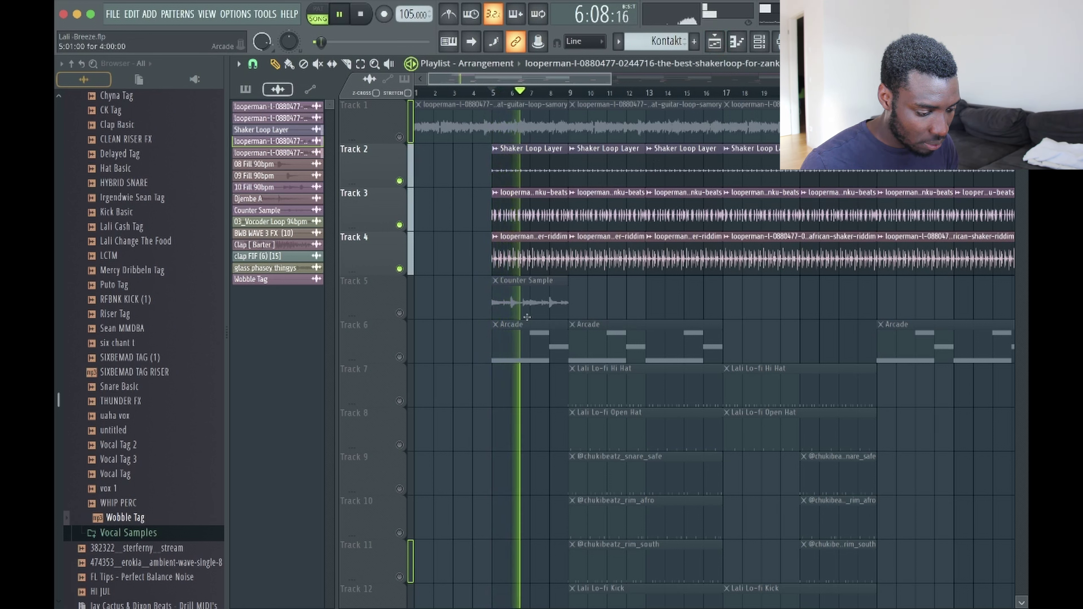
pyautogui.press('space')
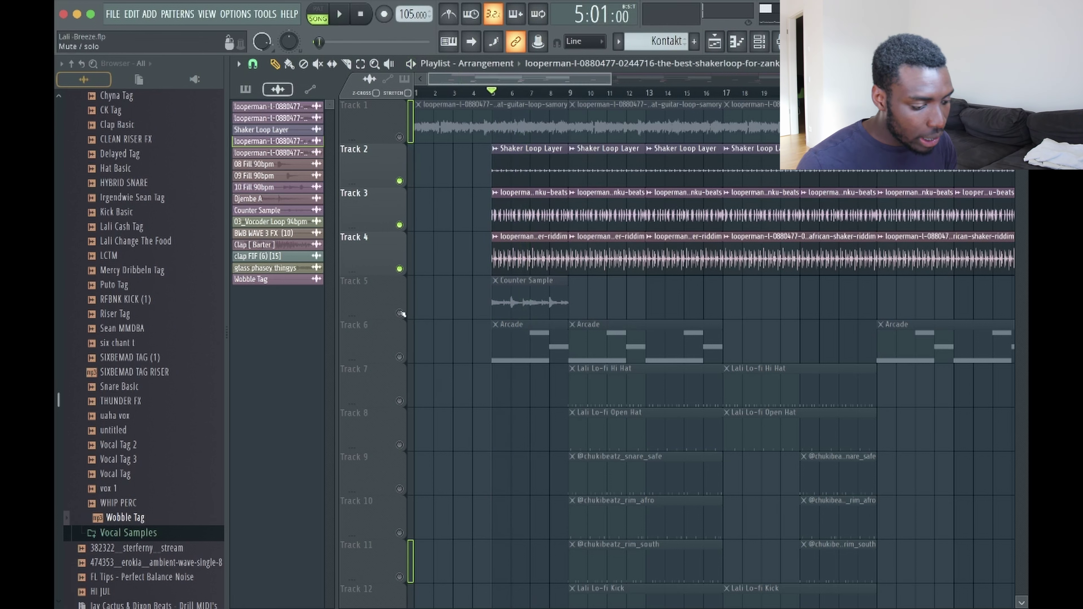
# Solo Track 5 to play the Counter Sample, and inspect its channel settings and mixer track
pyautogui.rightClick(400, 313)
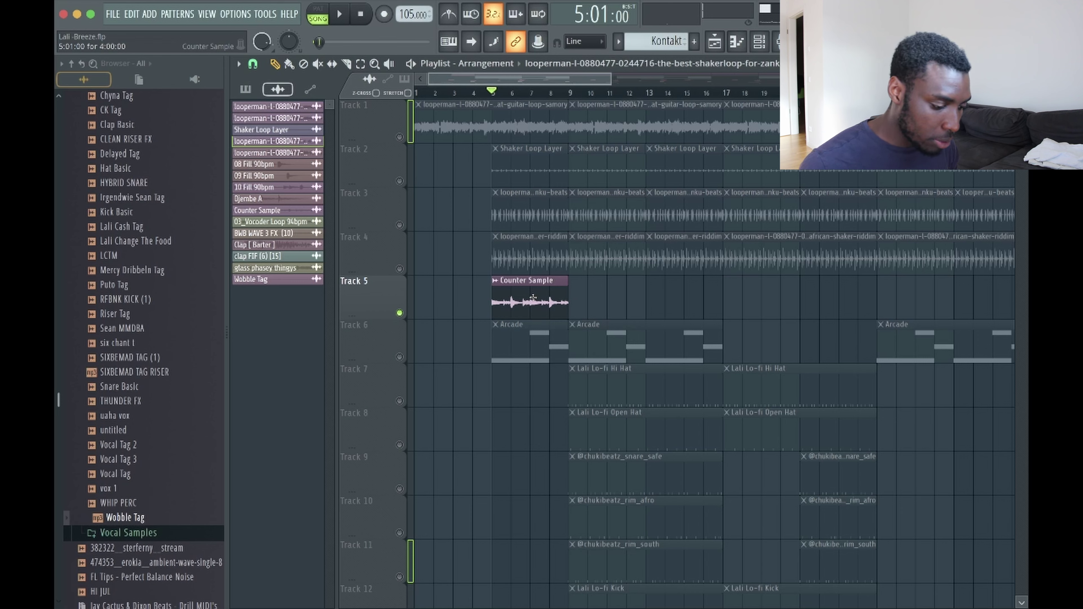
pyautogui.press('space')
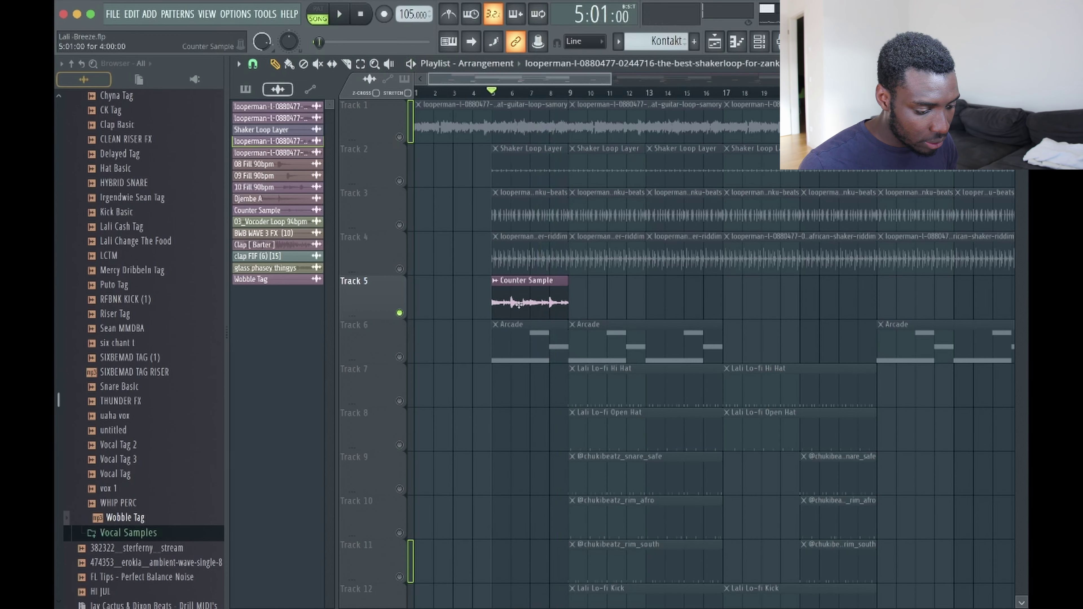
pyautogui.doubleClick(518, 305)
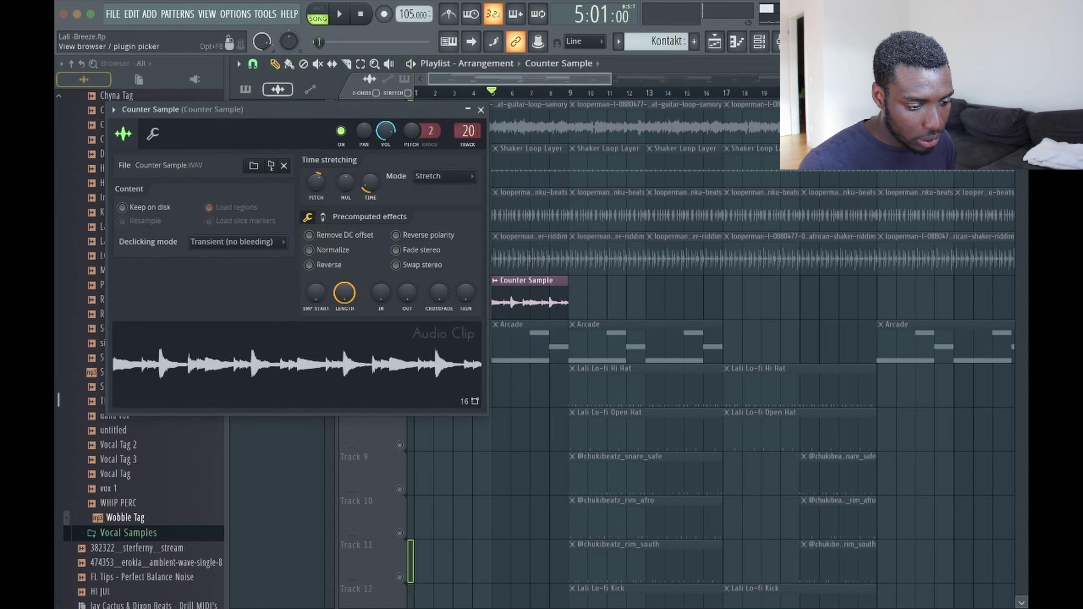
pyautogui.click(736, 42)
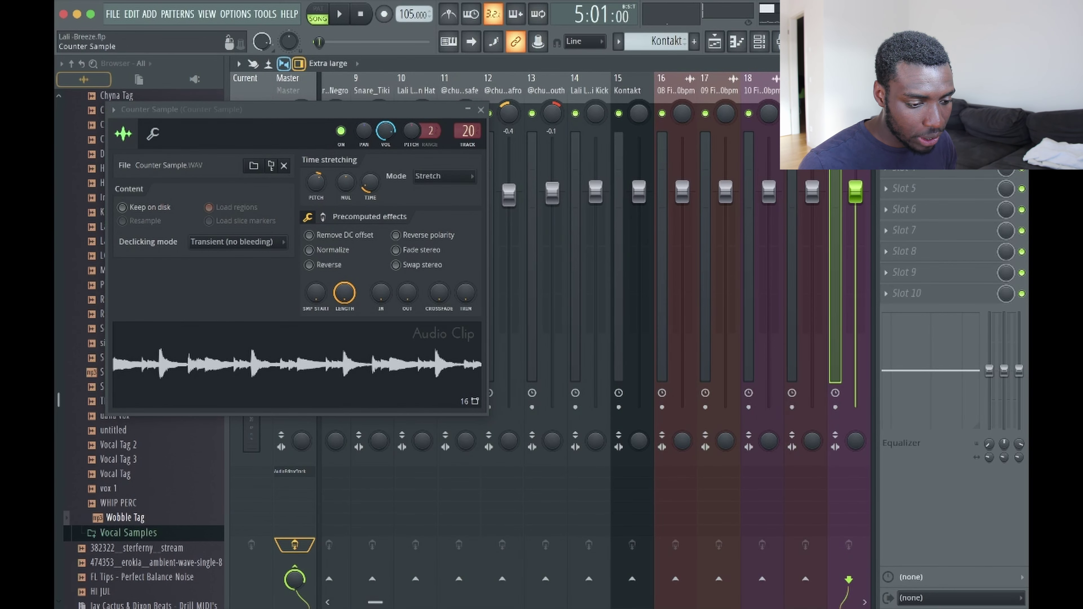
pyautogui.click(715, 41)
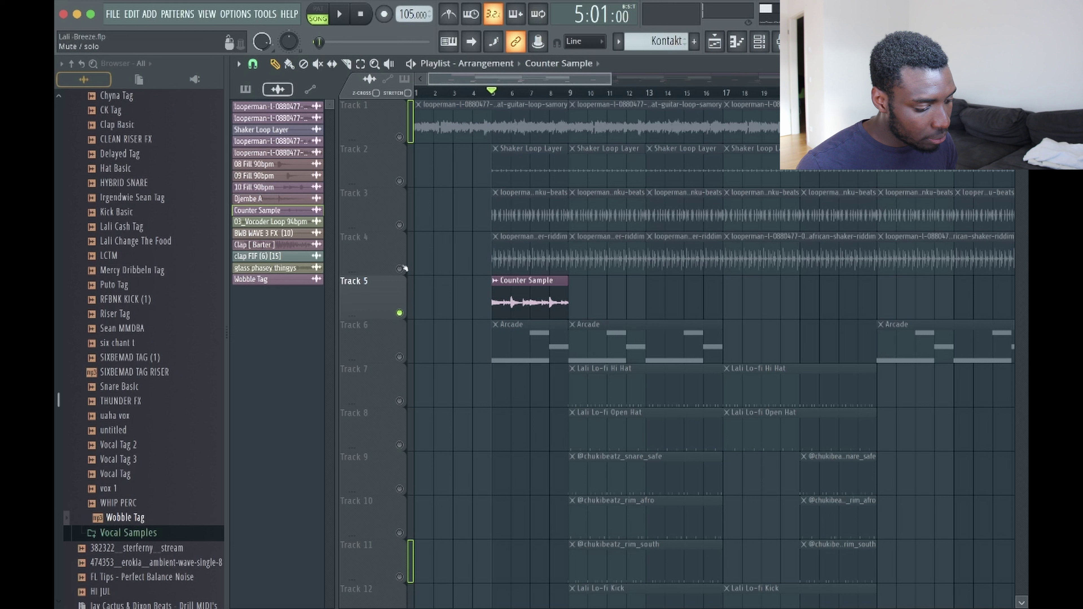
# Unmute Tracks 1 to 4 alongside Track 5 and play the guitar loop, shakers and Counter Sample together from bar 5
pyautogui.click(400, 268)
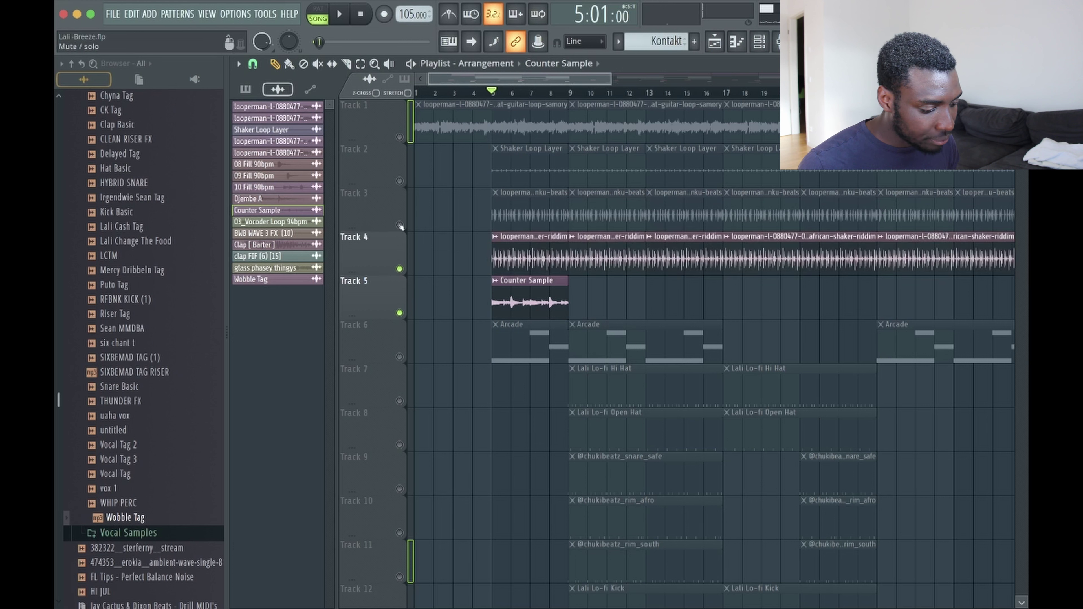
pyautogui.click(400, 225)
pyautogui.click(400, 180)
pyautogui.click(399, 138)
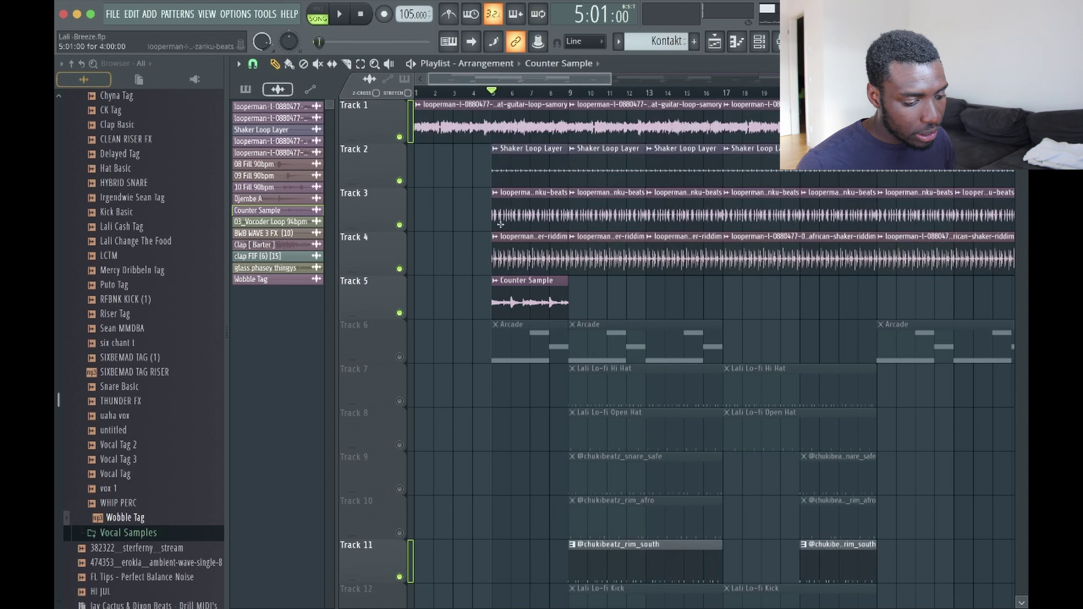
pyautogui.press('space')
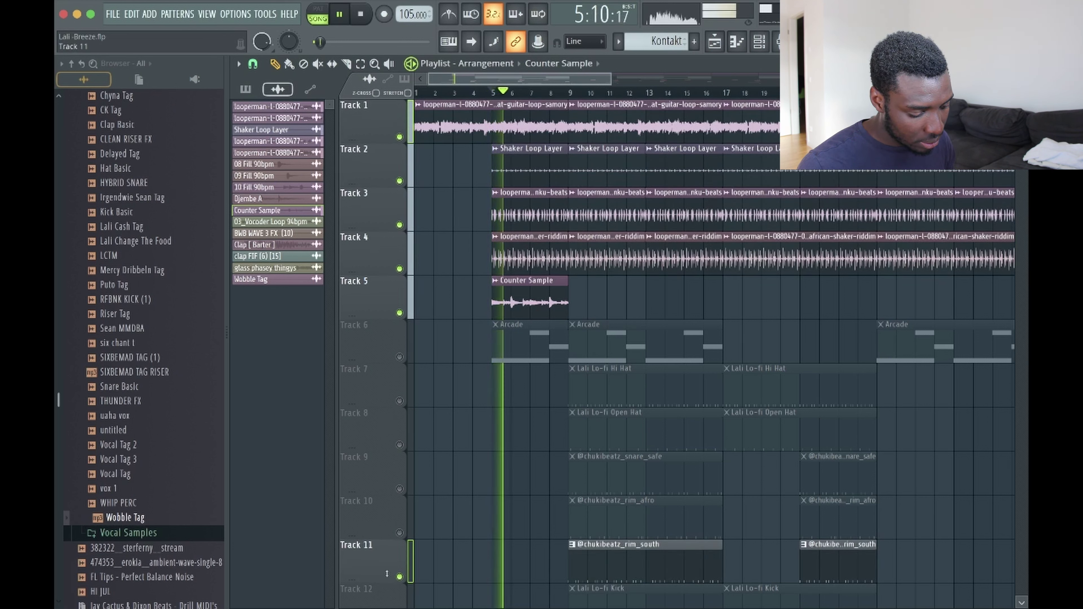
pyautogui.click(403, 580)
pyautogui.click(403, 580)
pyautogui.click(430, 530)
pyautogui.rightClick(428, 529)
pyautogui.click(412, 522)
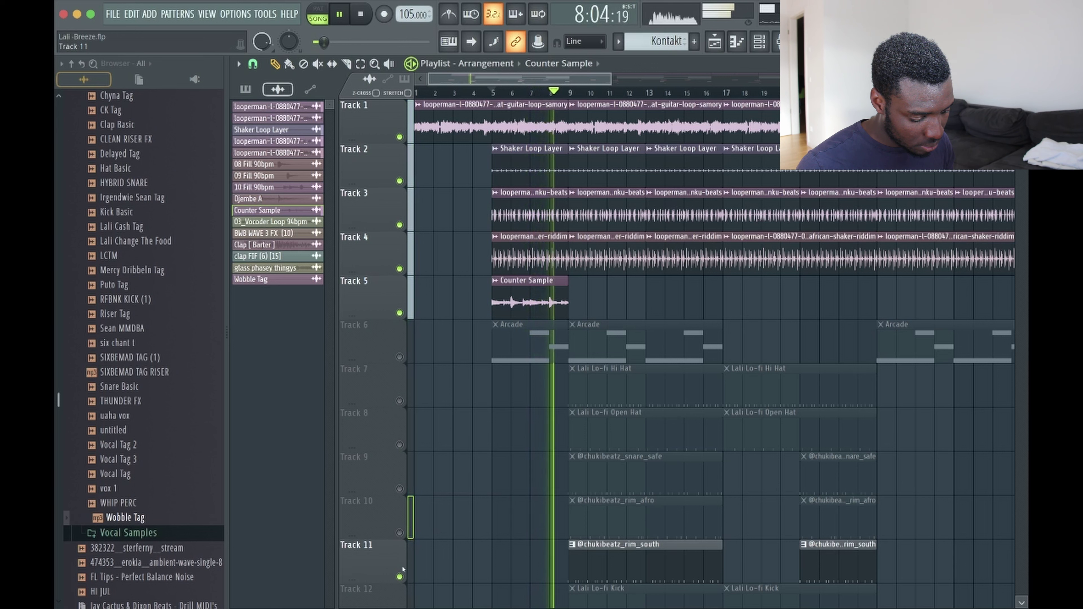
pyautogui.press('space')
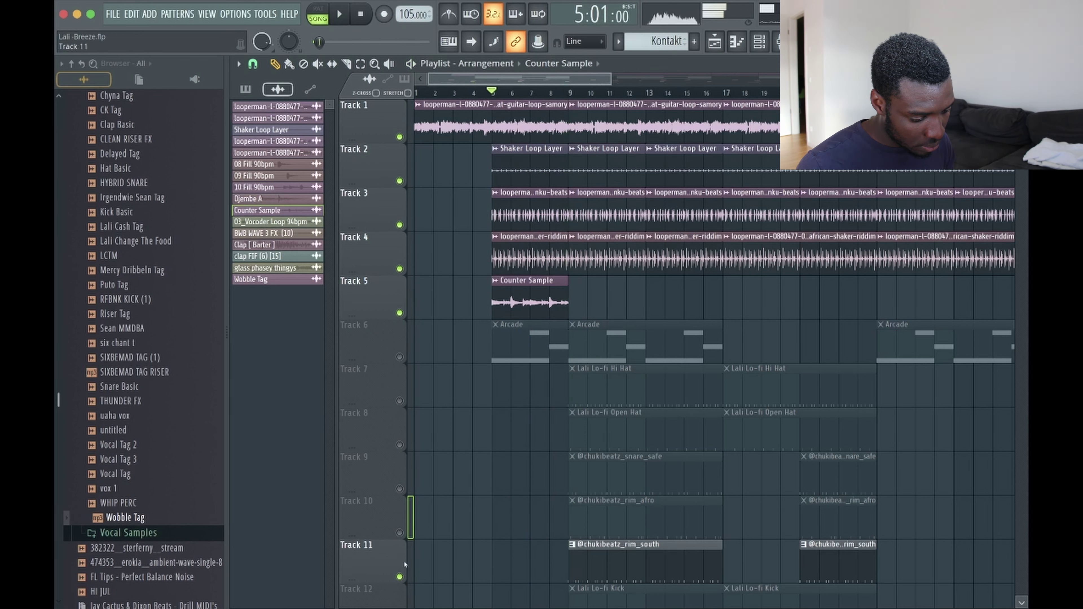
# Unmute Track 6, pick its Arcade pattern and view the Nobody Knows preset in the Arcade instrument
pyautogui.click(405, 361)
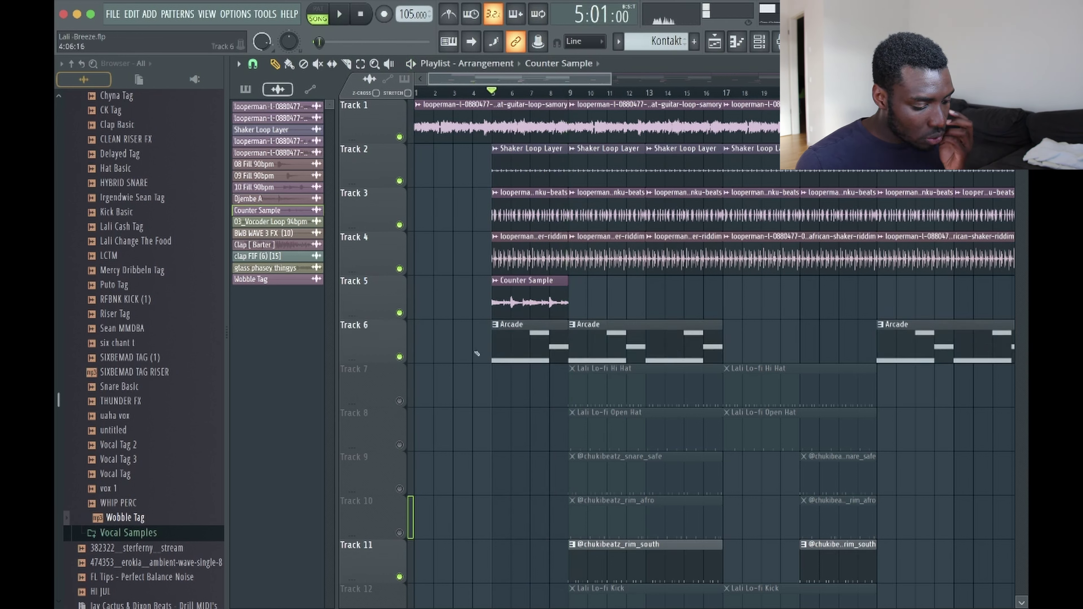
pyautogui.click(560, 346)
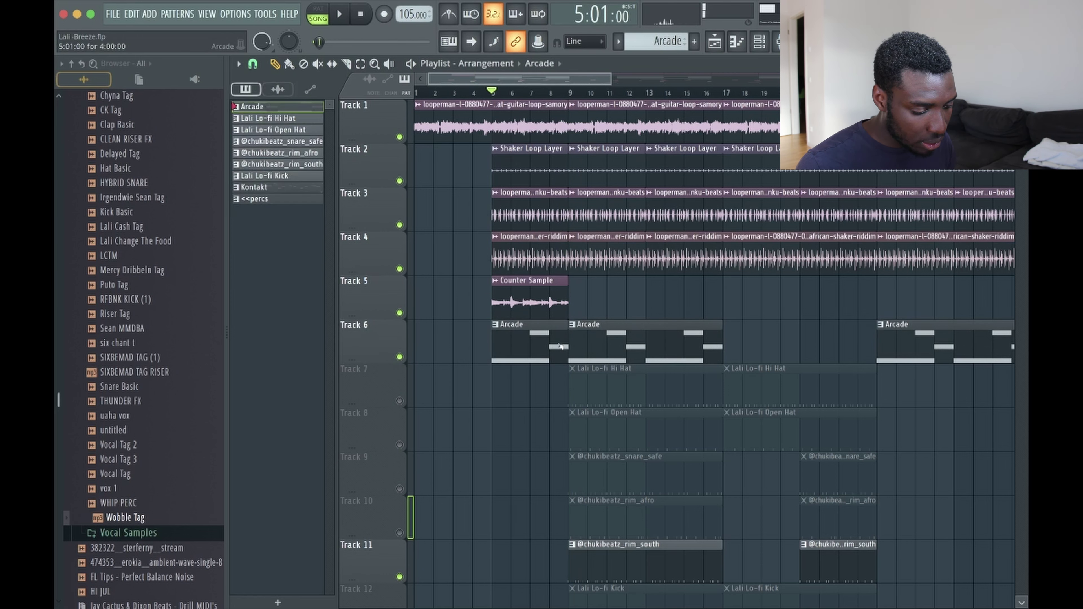
pyautogui.click(759, 41)
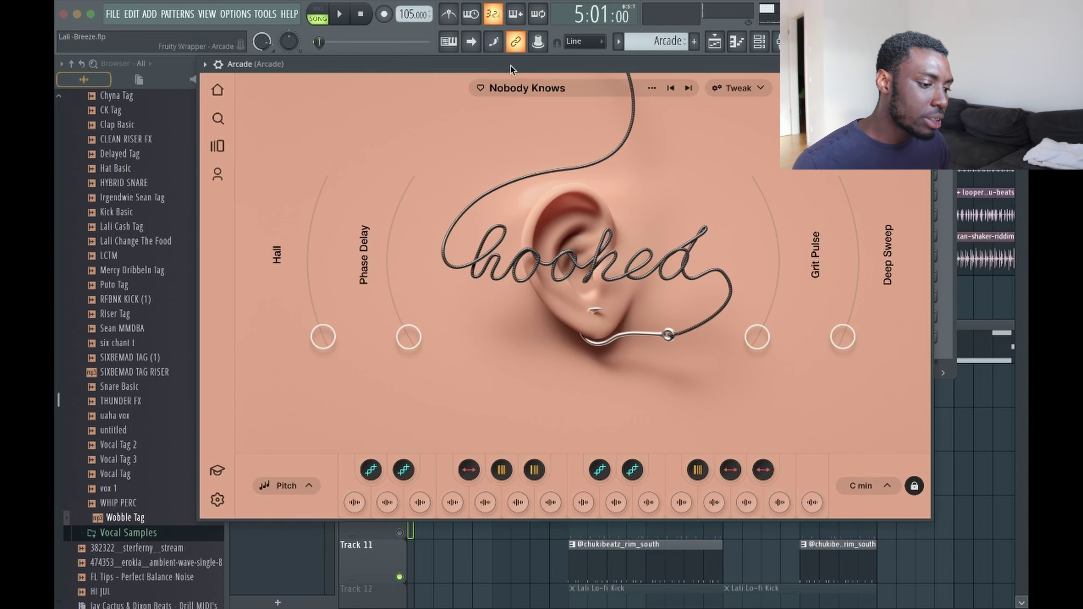
pyautogui.moveTo(512, 70); pyautogui.dragTo(499, 90)
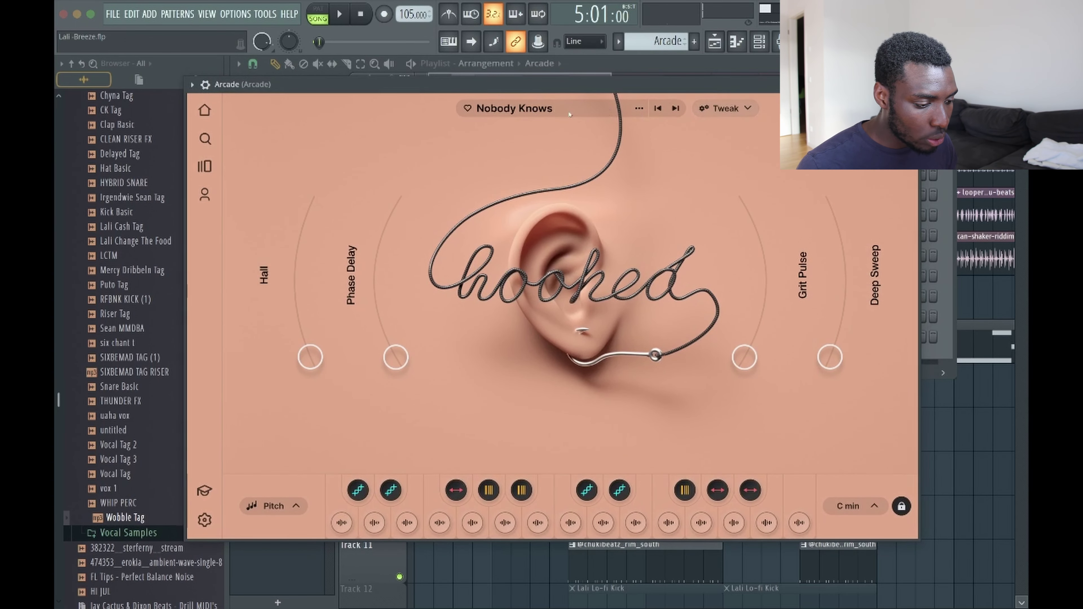
pyautogui.click(911, 85)
# Open the Arcade pattern's piano roll and play its notes in pattern mode
pyautogui.click(737, 41)
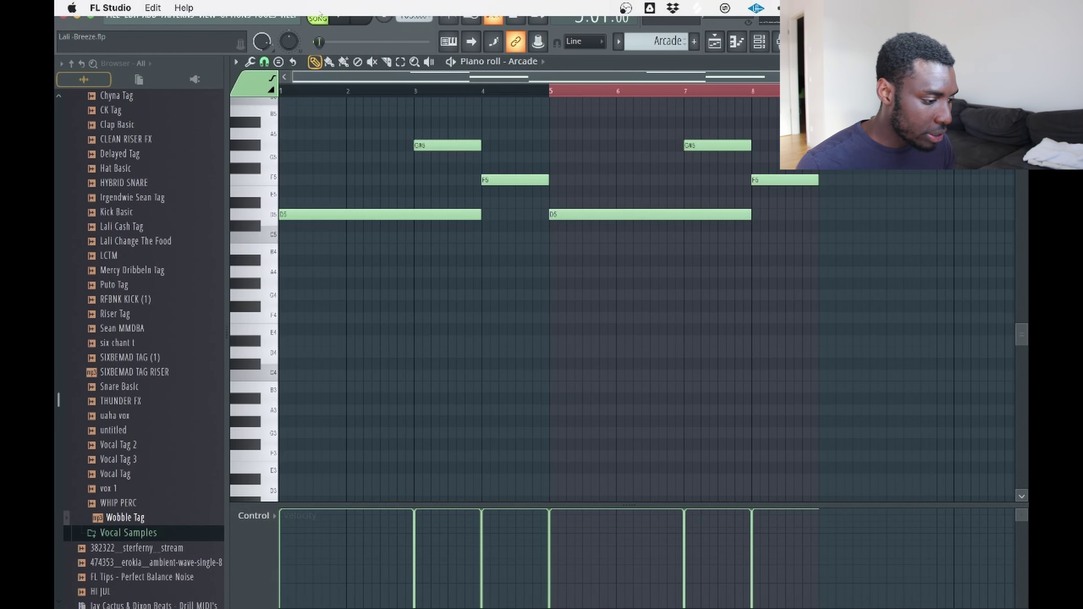
pyautogui.press('space')
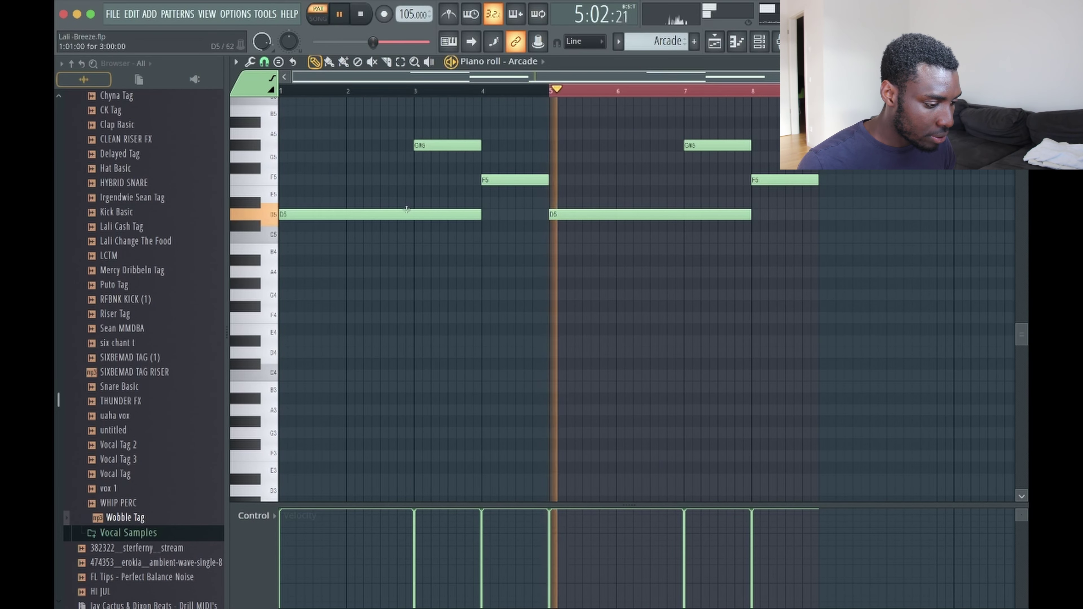
pyautogui.rightClick(575, 92)
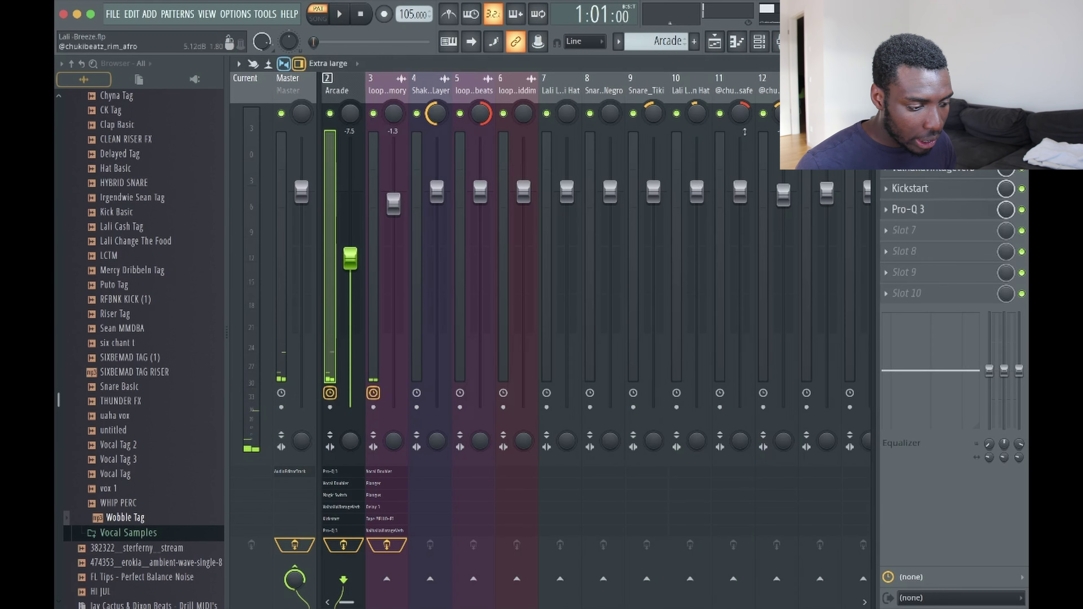
# Save the project and inspect the Arcade mixer track's first Pro-Q 3, Vocal Doubler, Magic Switch and ValhallaVintageVerb effects
pyautogui.press('super+s')
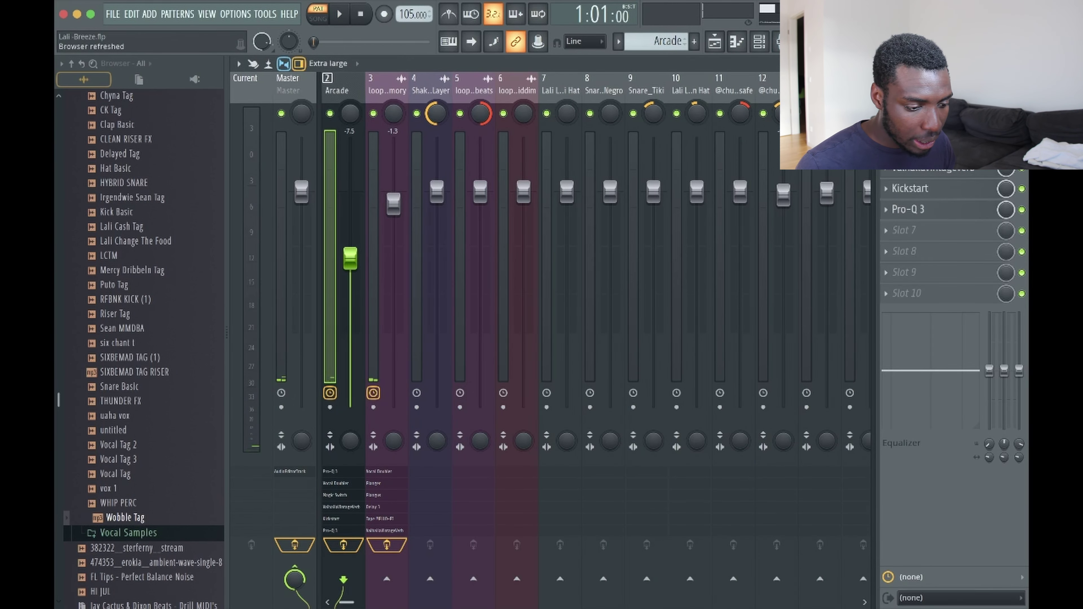
pyautogui.click(909, 105)
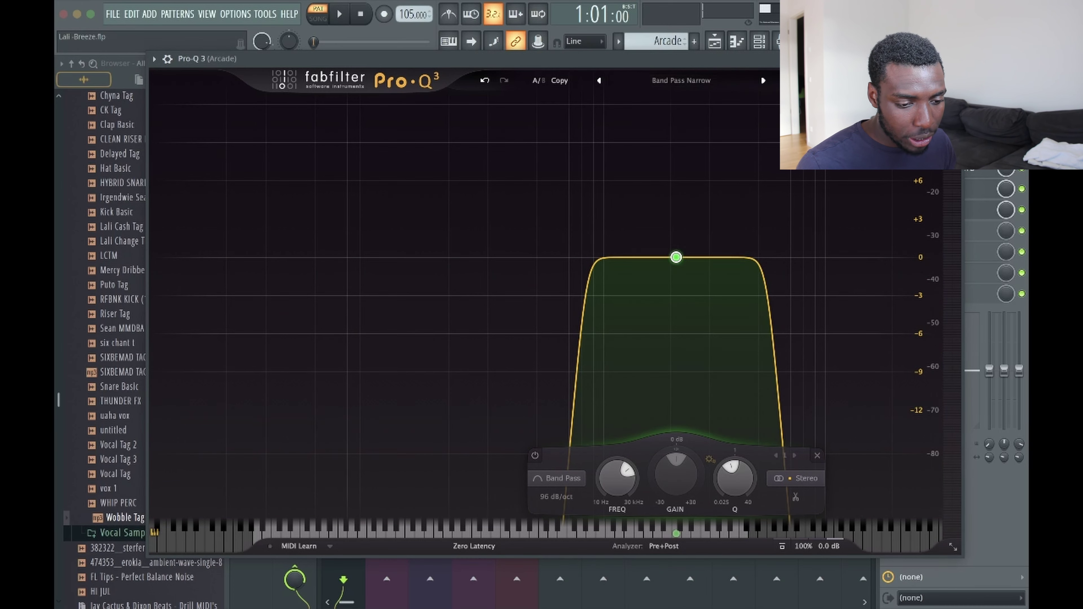
pyautogui.click(956, 59)
pyautogui.click(909, 126)
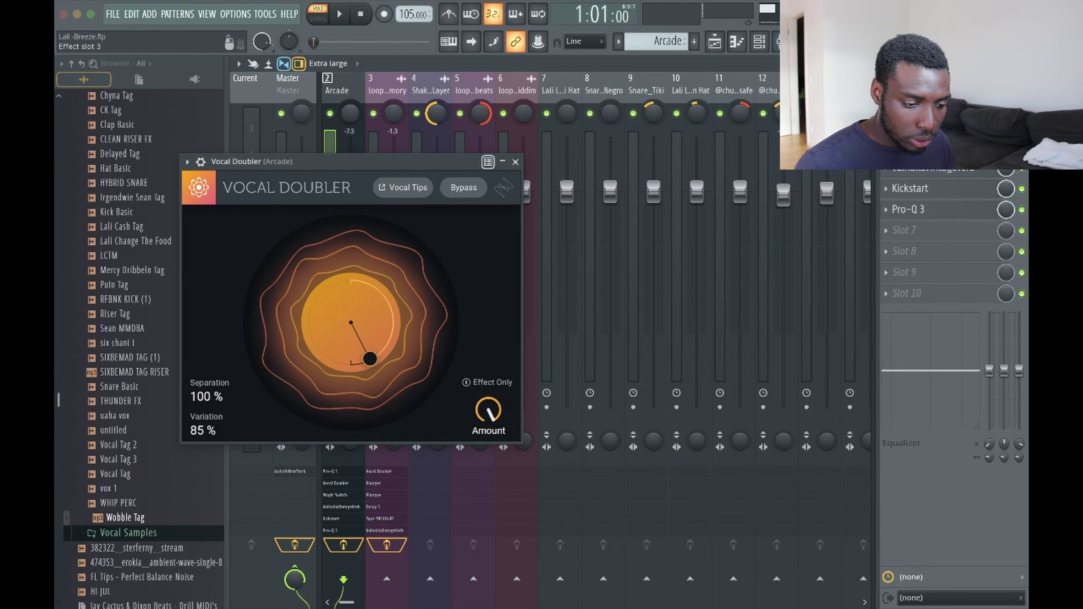
pyautogui.click(908, 146)
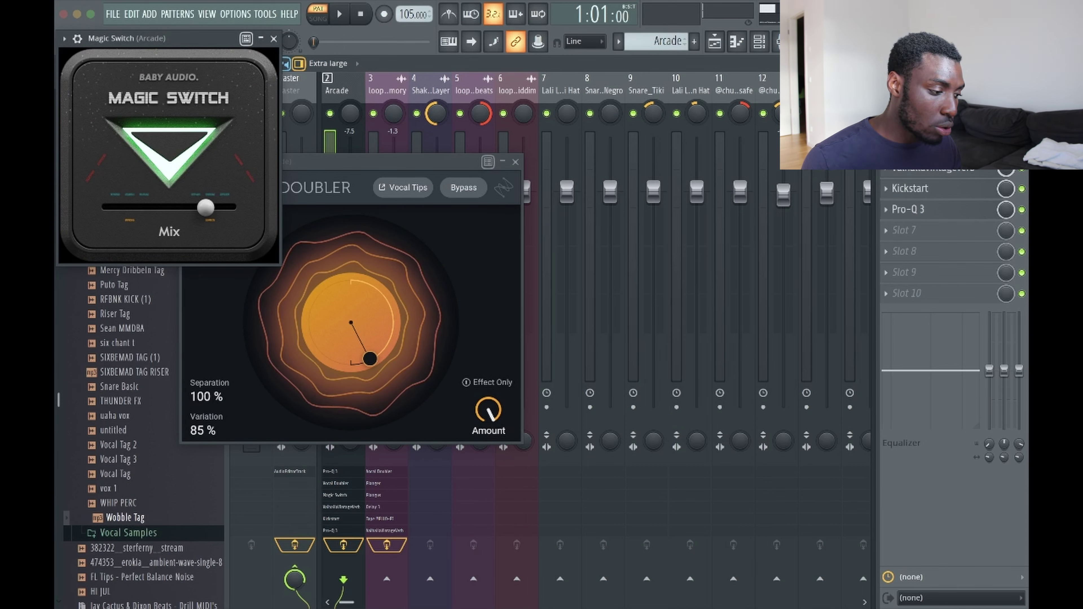
pyautogui.click(930, 176)
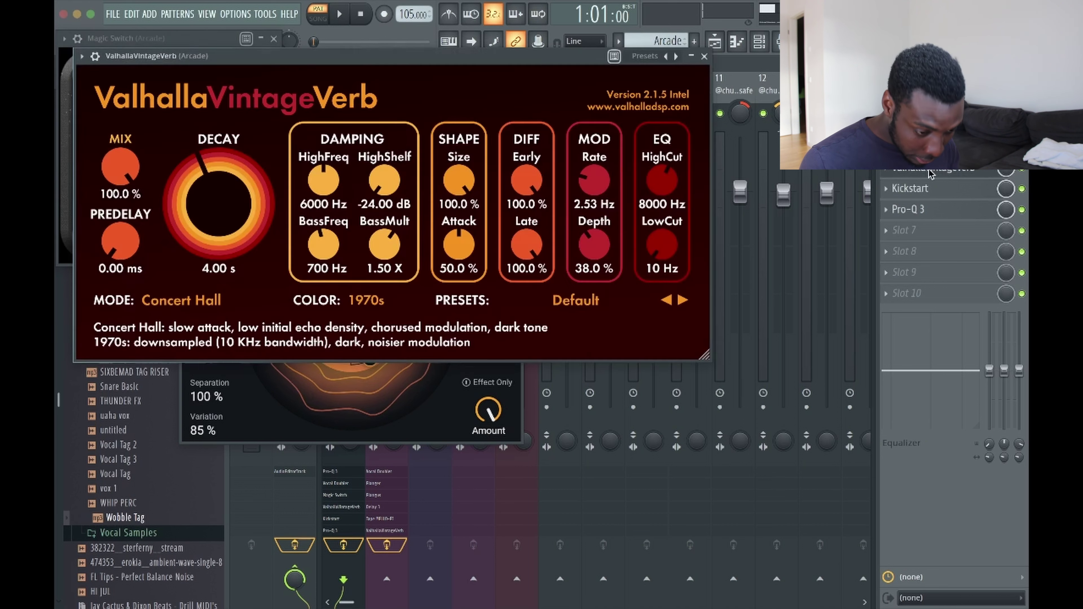
pyautogui.click(703, 56)
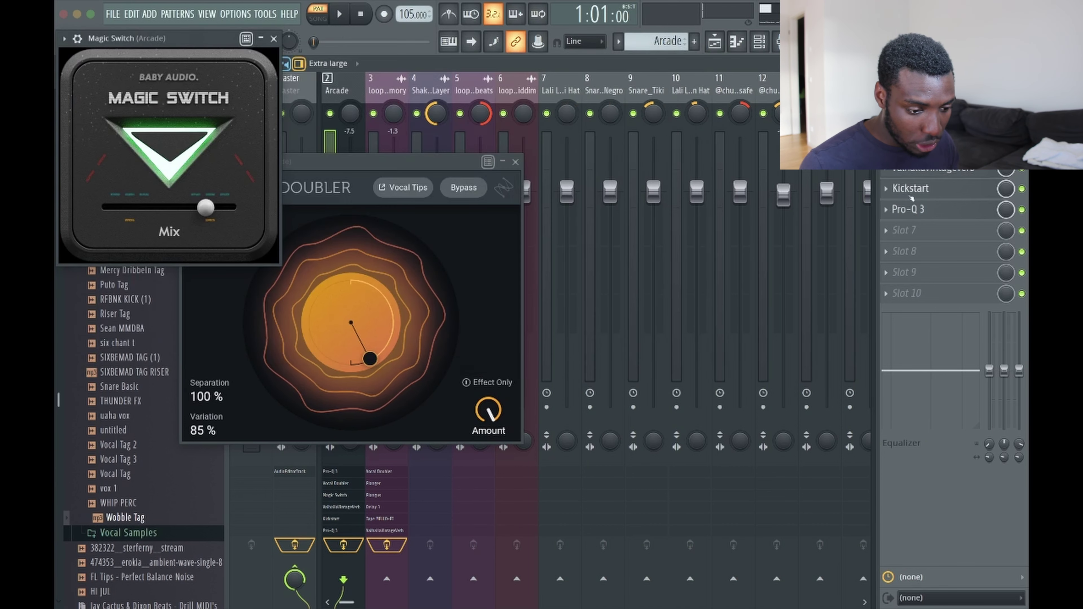
# Inspect the Arcade mixer track's Kickstart and second Pro-Q 3 effects, closing both windows
pyautogui.click(919, 195)
pyautogui.click(360, 202)
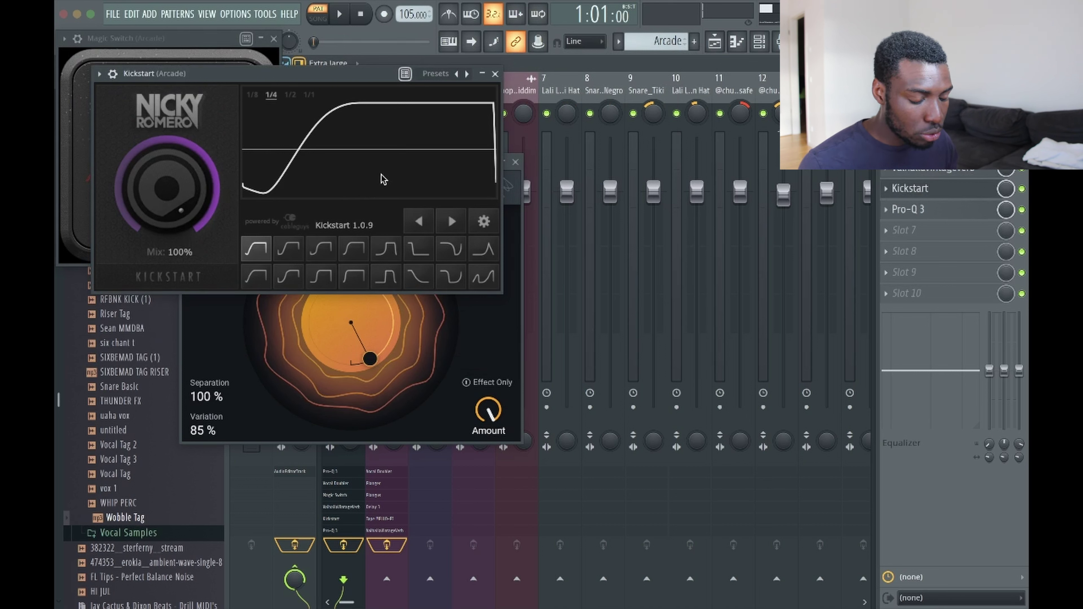
pyautogui.click(923, 211)
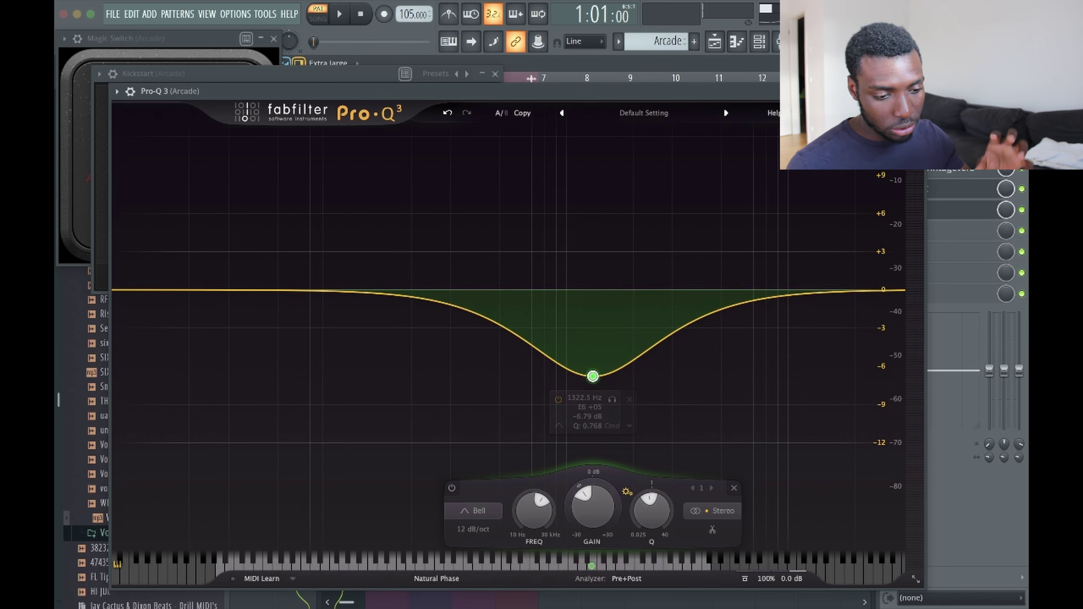
pyautogui.click(918, 91)
pyautogui.click(495, 75)
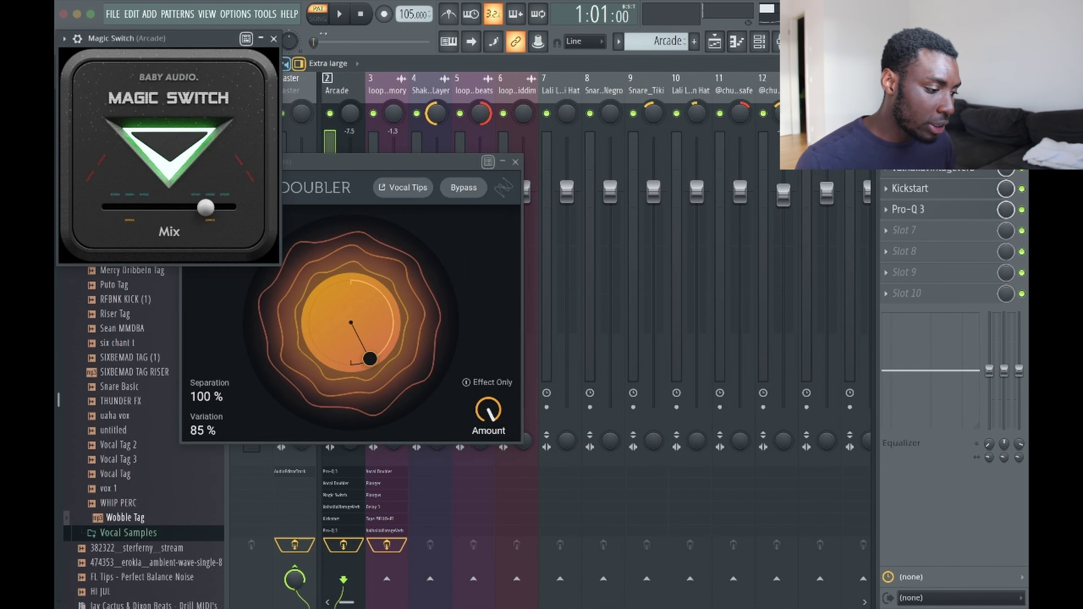
# Close the Magic Switch and Vocal Doubler windows and return to the playlist
pyautogui.click(274, 39)
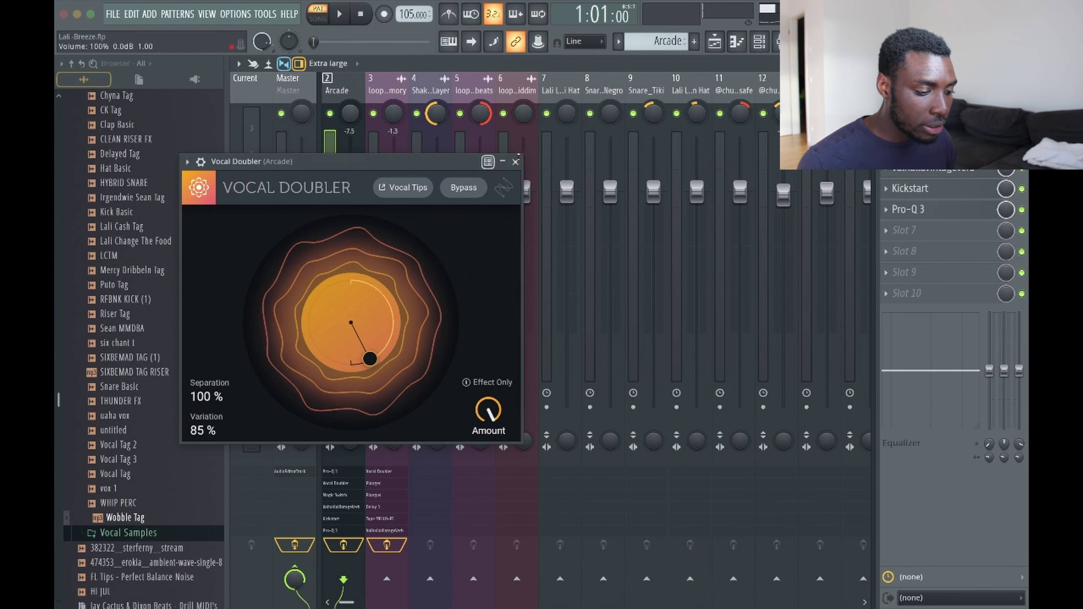
pyautogui.click(515, 161)
pyautogui.click(713, 39)
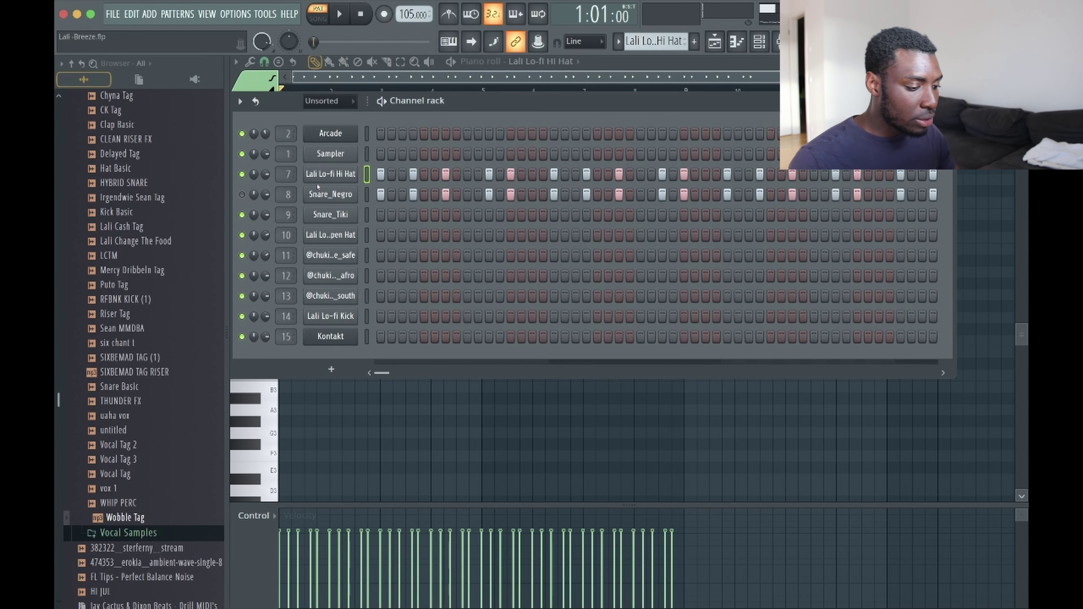
# Inspect the Lali Lo-fi Hi Hat channel's sampler settings, close them and play the hi-hat notes in its piano roll
pyautogui.click(331, 173)
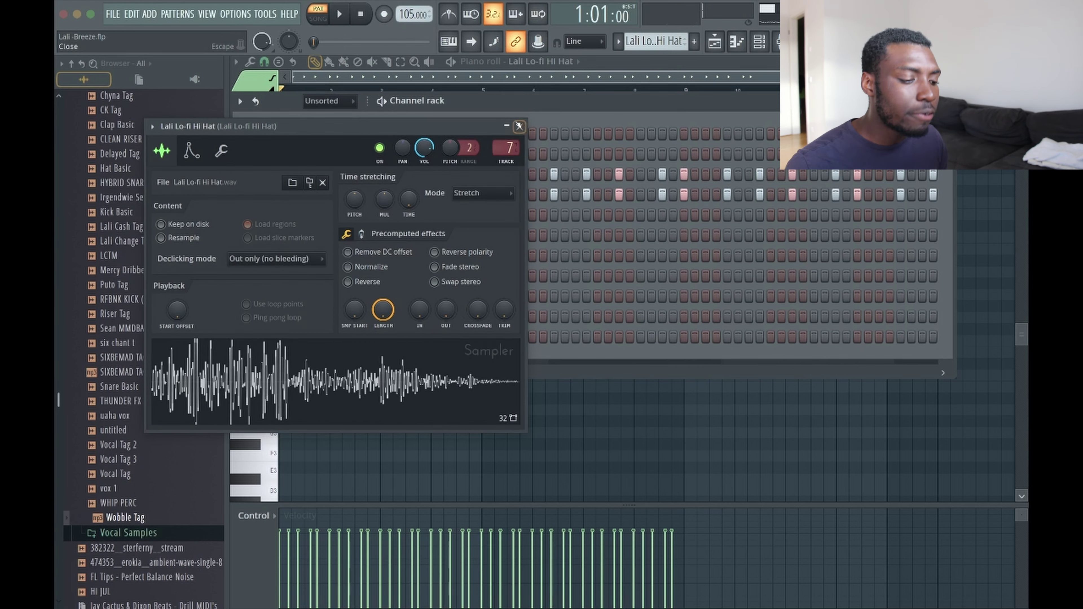
pyautogui.click(519, 127)
pyautogui.rightClick(332, 184)
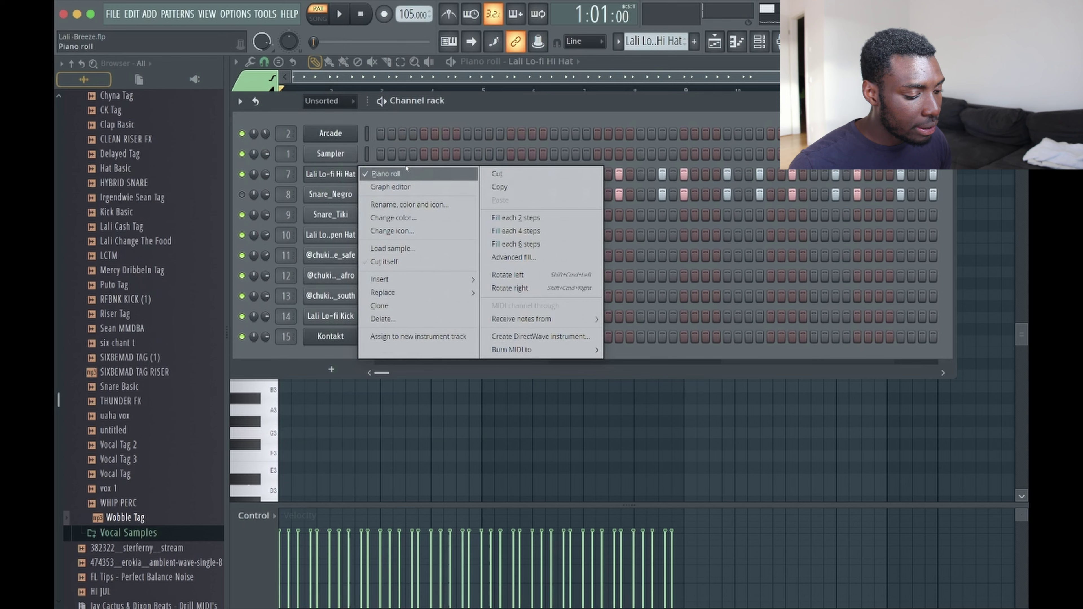
pyautogui.click(367, 173)
pyautogui.rightClick(339, 177)
pyautogui.click(384, 173)
pyautogui.press('space')
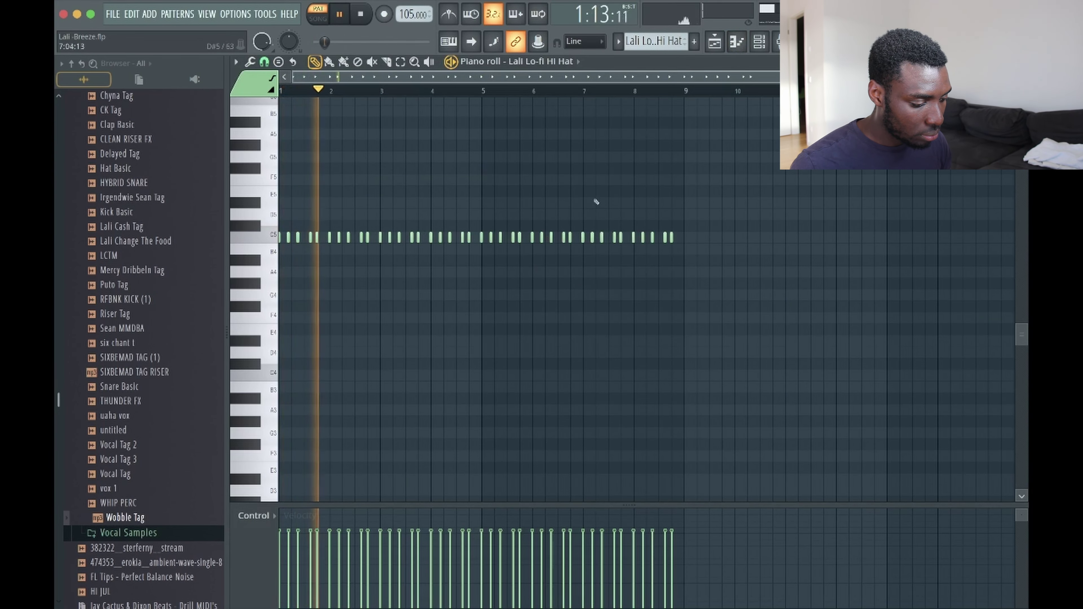
pyautogui.press('space')
# Inspect the Snare_Negro channel's sampler settings, unmute the channel and play it together with the hi-hat pattern
pyautogui.press('F6')
pyautogui.click(321, 197)
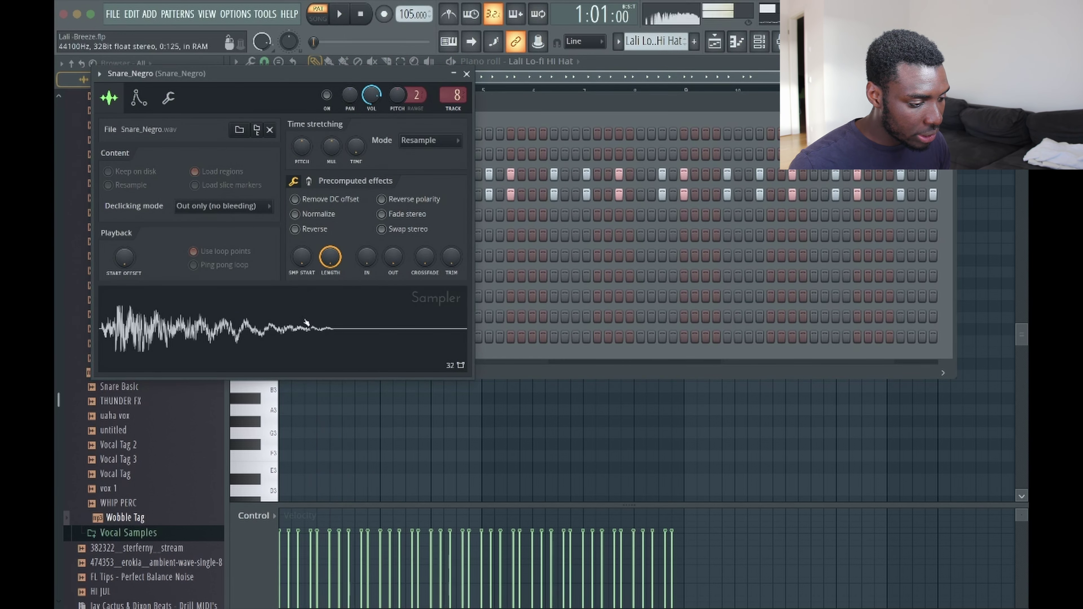
pyautogui.click(467, 74)
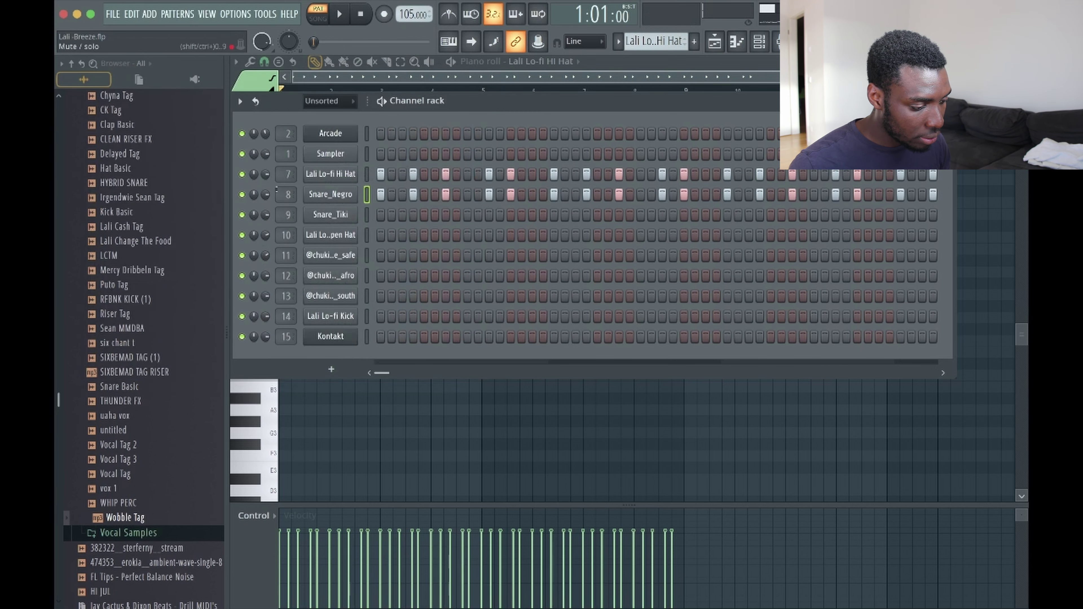
pyautogui.rightClick(331, 195)
pyautogui.click(332, 196)
pyautogui.rightClick(333, 197)
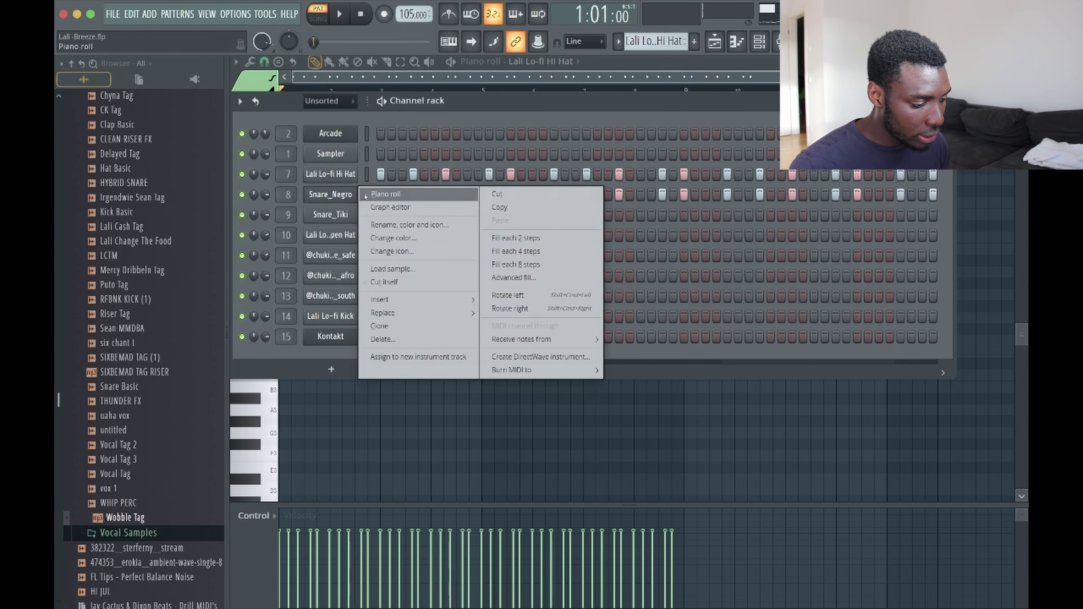
pyautogui.click(334, 196)
pyautogui.press('space')
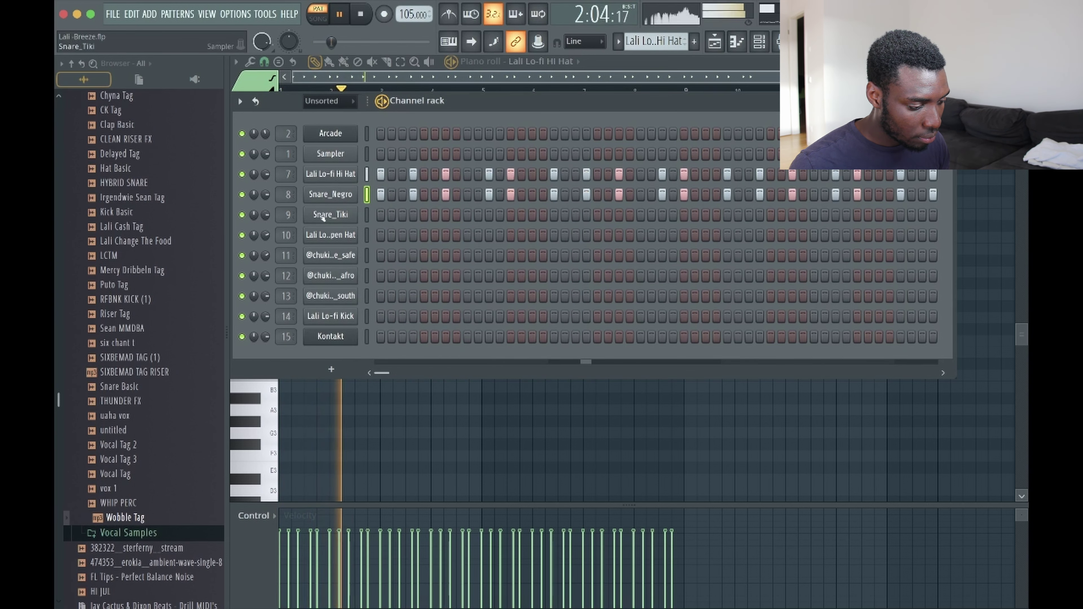
pyautogui.press('space')
# Open the Lali Lo-fi Open Hat pattern from the playlist and play its notes in the piano roll
pyautogui.press('F5')
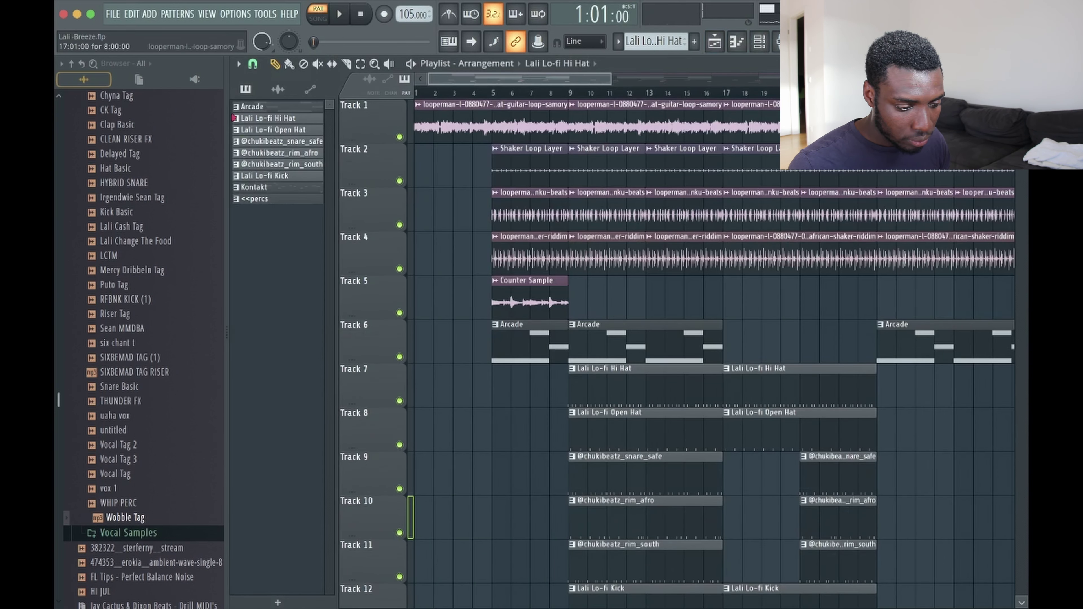
pyautogui.scroll(-8, 560, 238)
pyautogui.scroll(6, 632, 360)
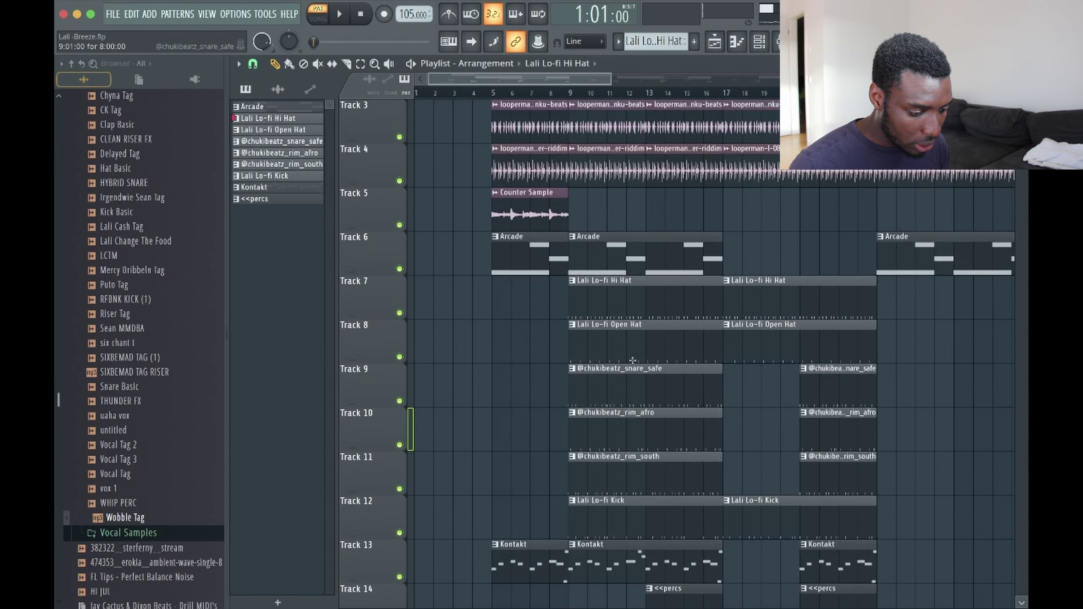
pyautogui.doubleClick(636, 352)
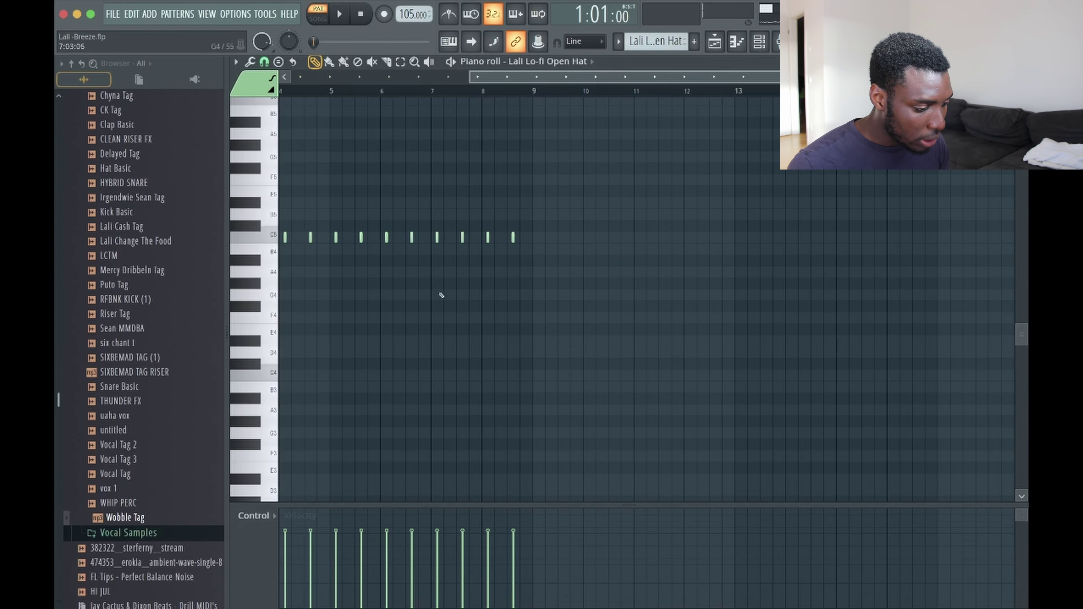
pyautogui.press('space')
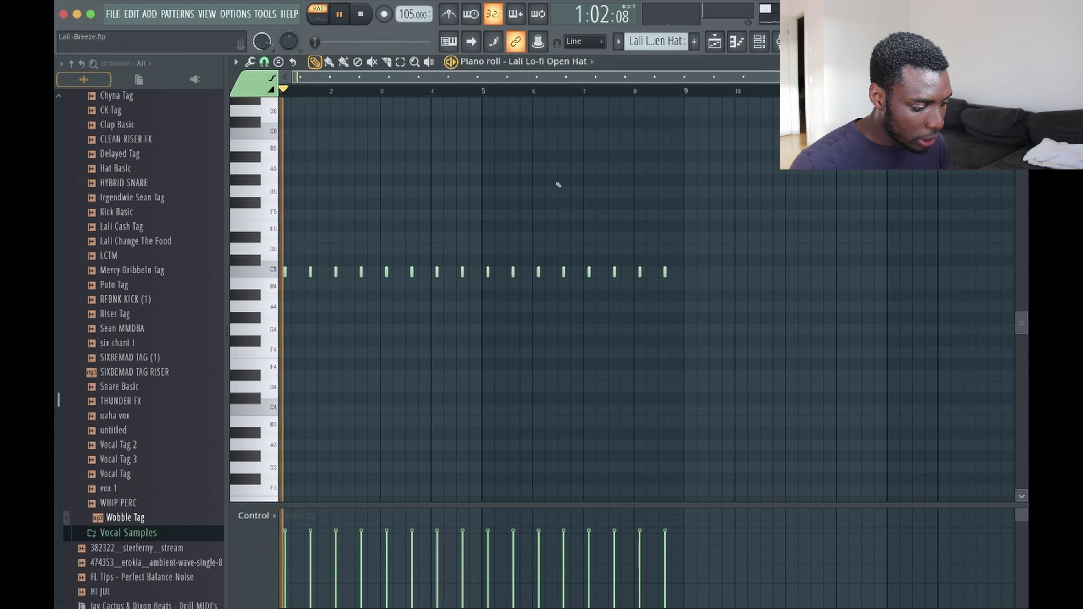
pyautogui.press('space')
pyautogui.press('F5')
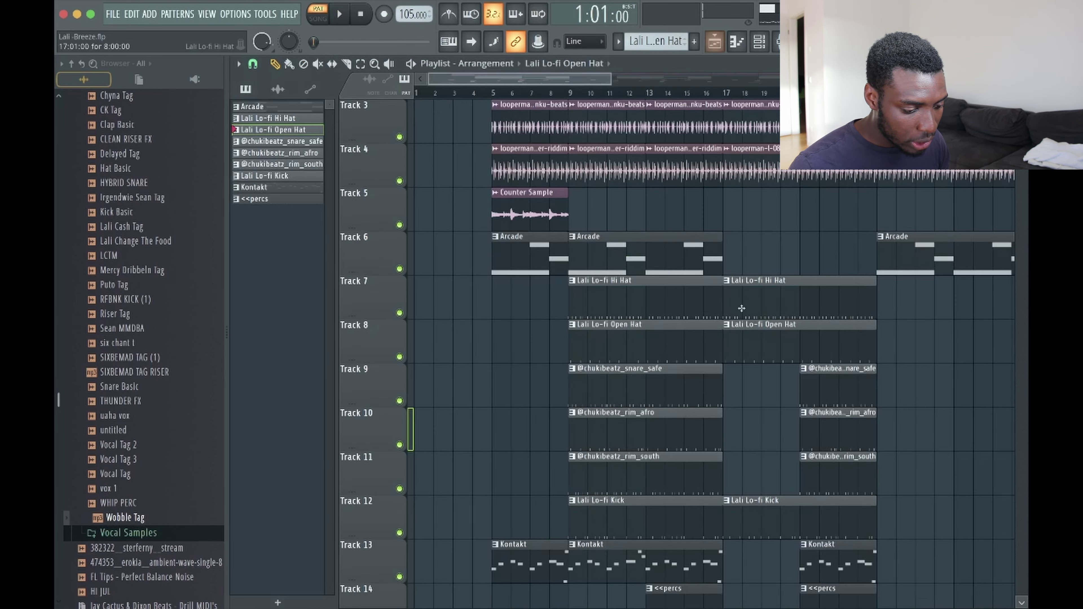
pyautogui.doubleClick(613, 341)
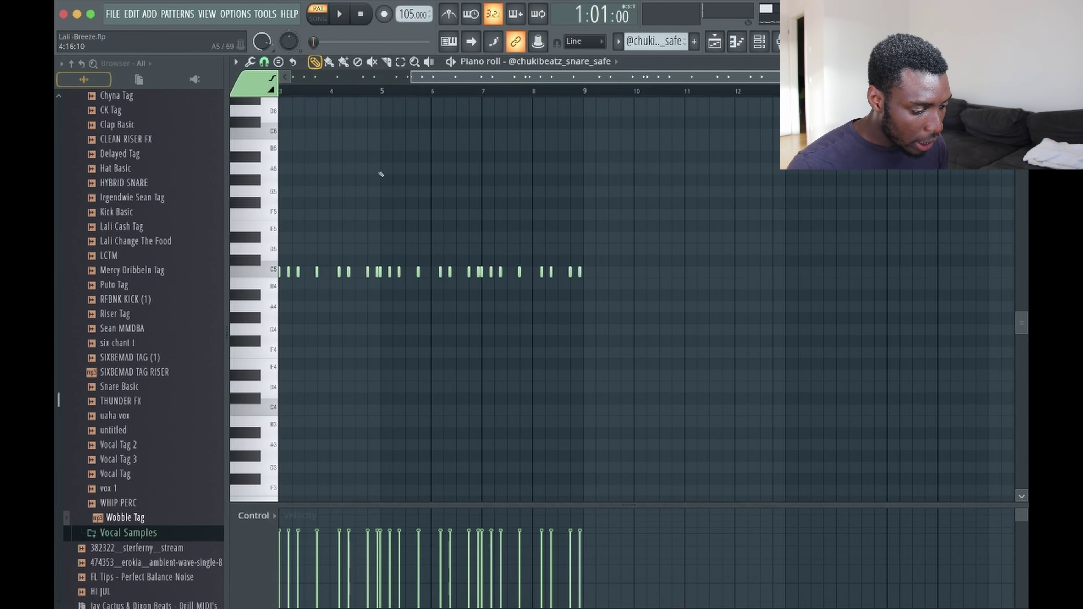
pyautogui.hscroll(-4, 381, 174)
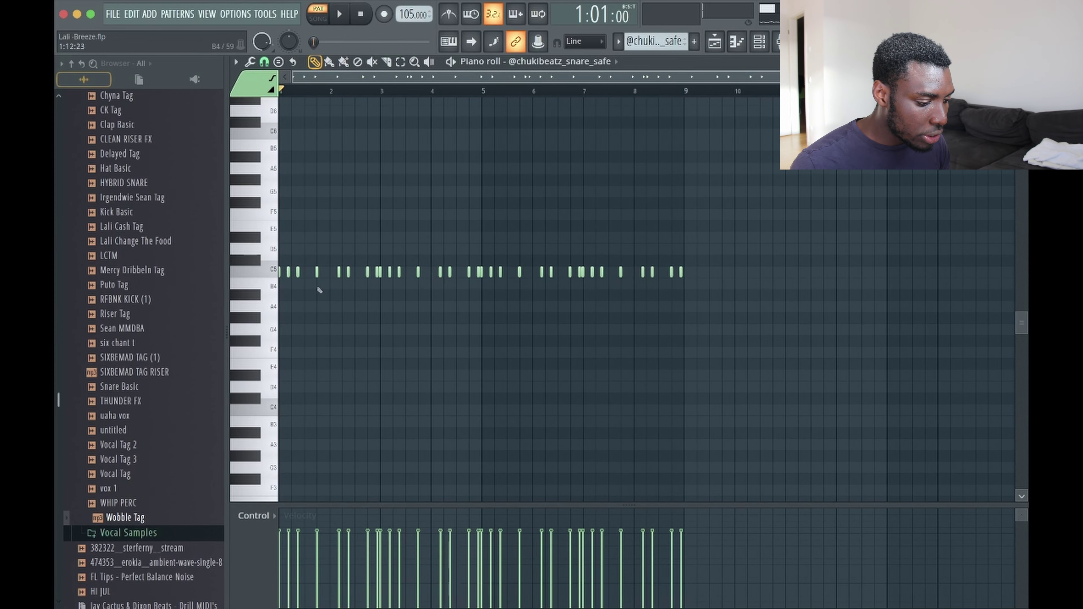
pyautogui.click(765, 47)
pyautogui.scroll(5, 128, 179)
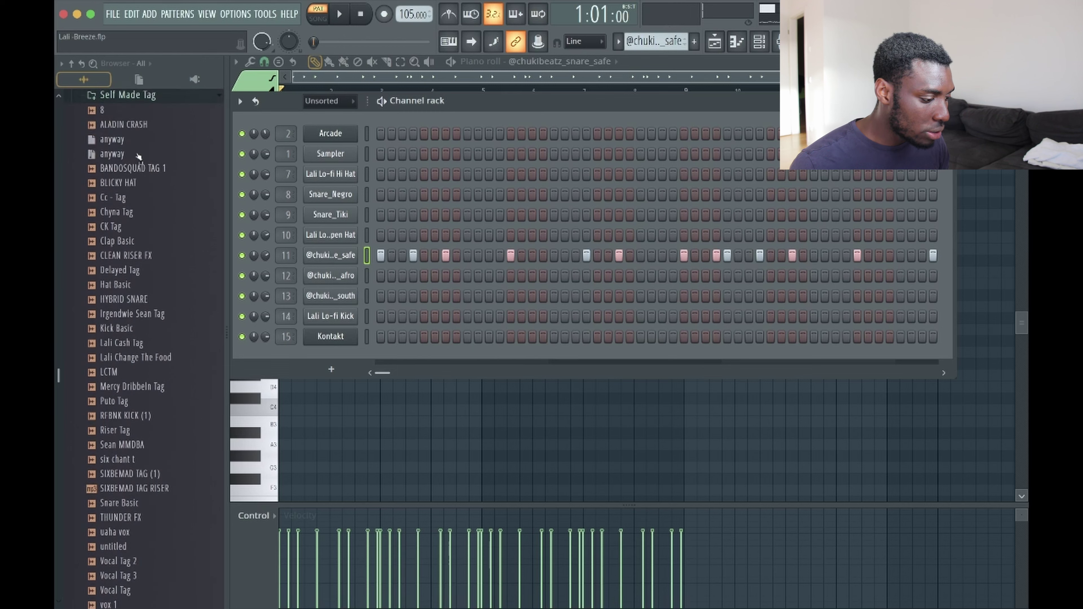
pyautogui.click(122, 136)
pyautogui.scroll(-1, 137, 200)
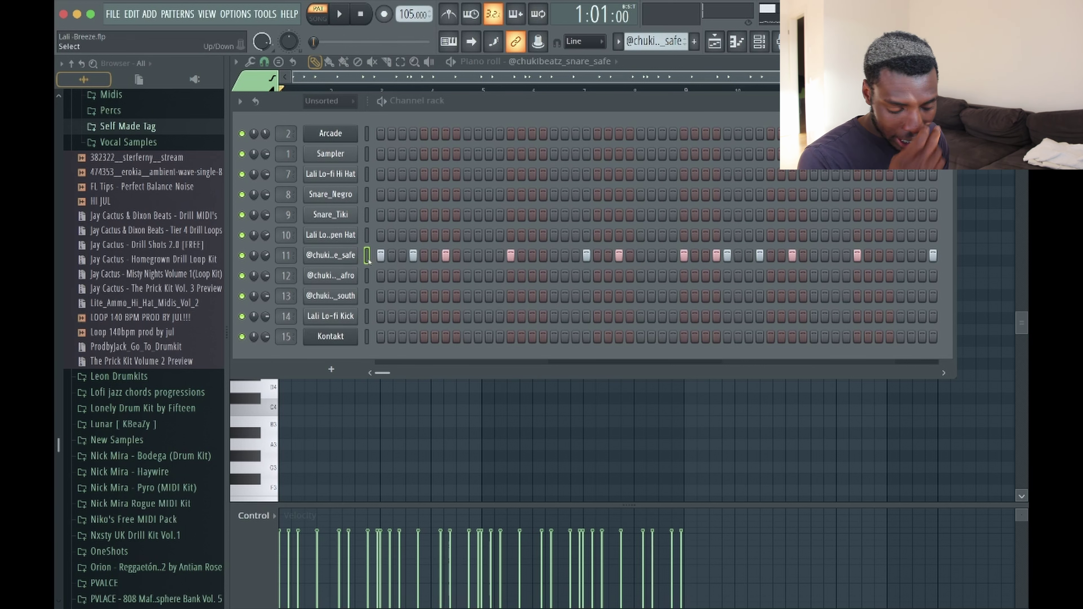
pyautogui.press('space')
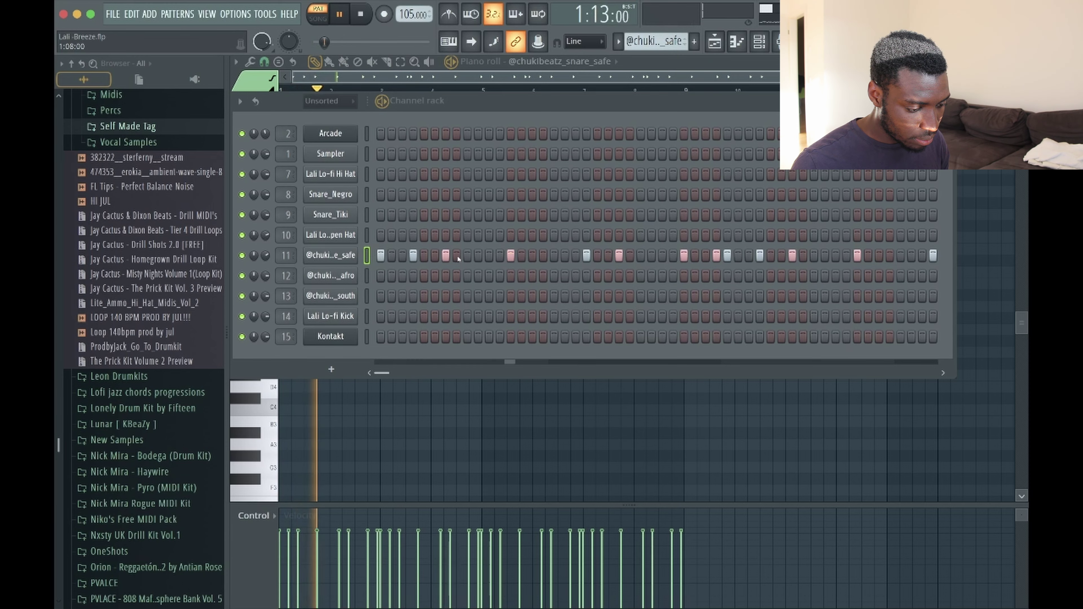
pyautogui.press('space')
pyautogui.press('F5')
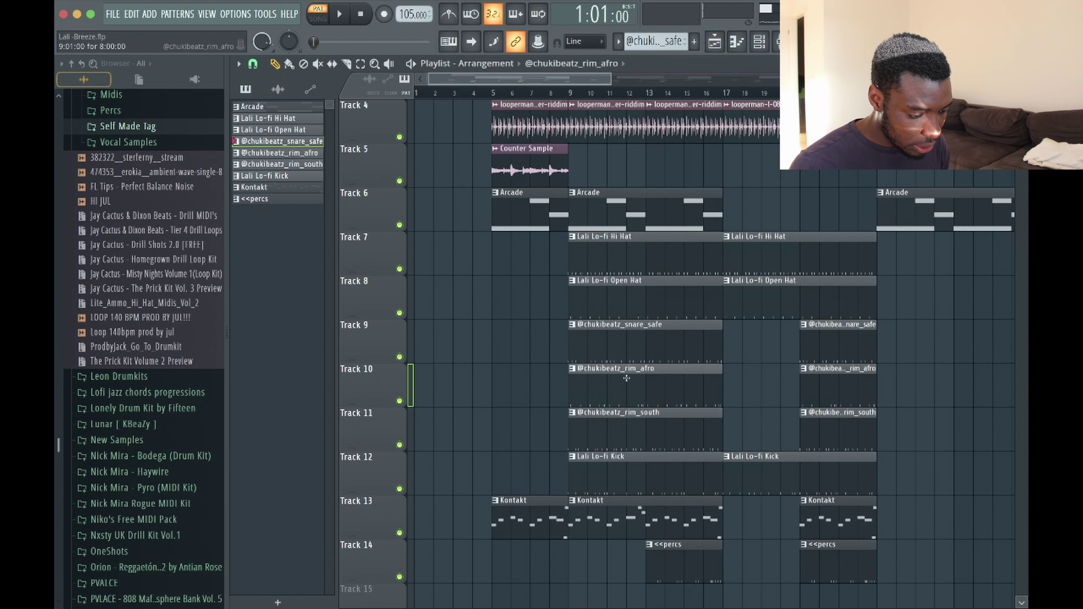
pyautogui.doubleClick(626, 378)
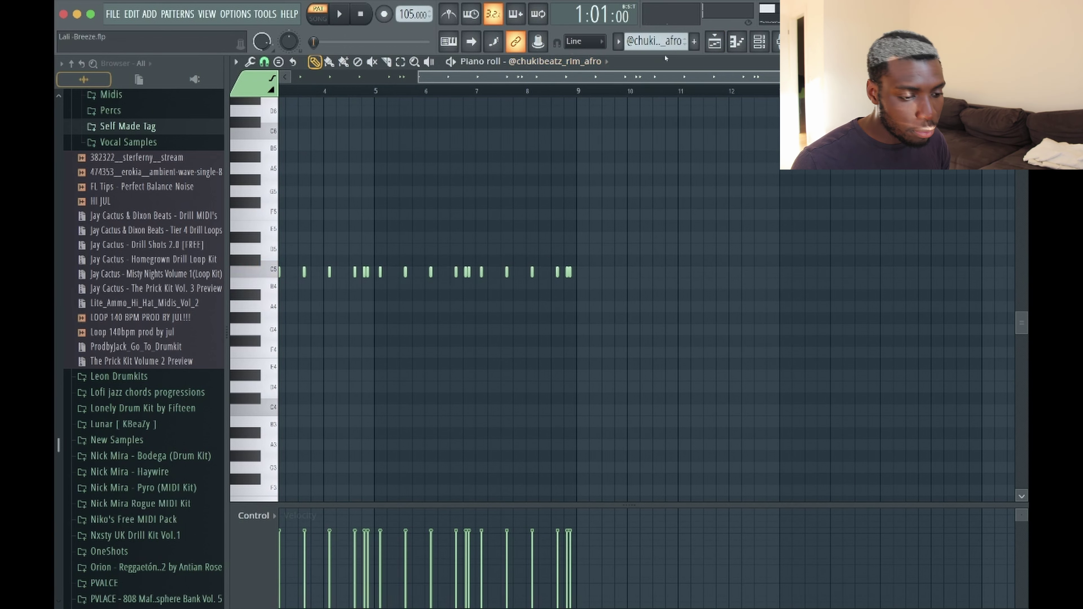
pyautogui.click(725, 46)
pyautogui.click(721, 42)
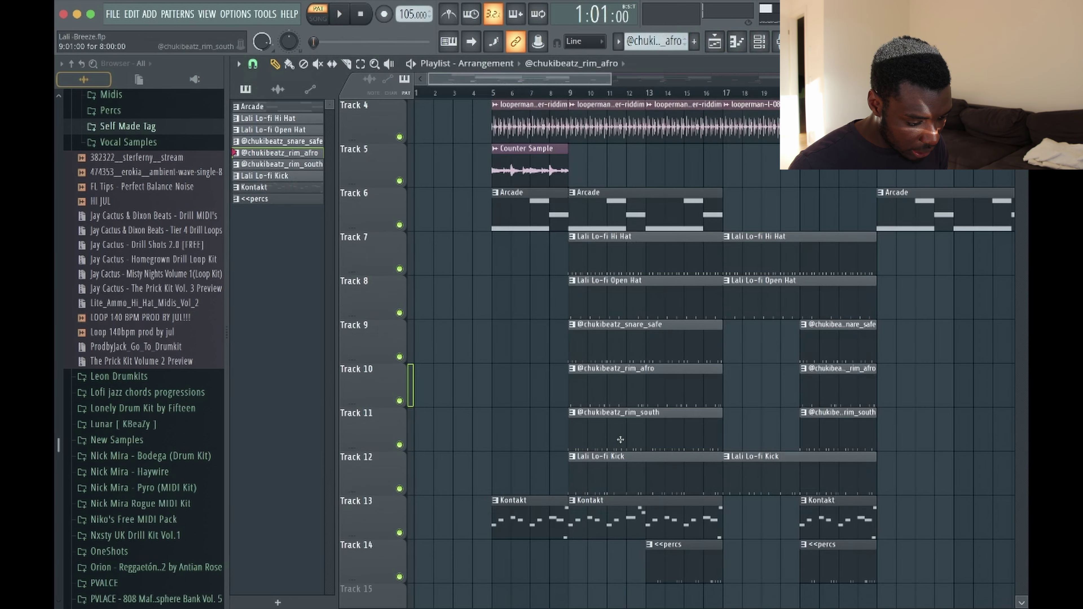
pyautogui.doubleClick(620, 439)
pyautogui.press('space')
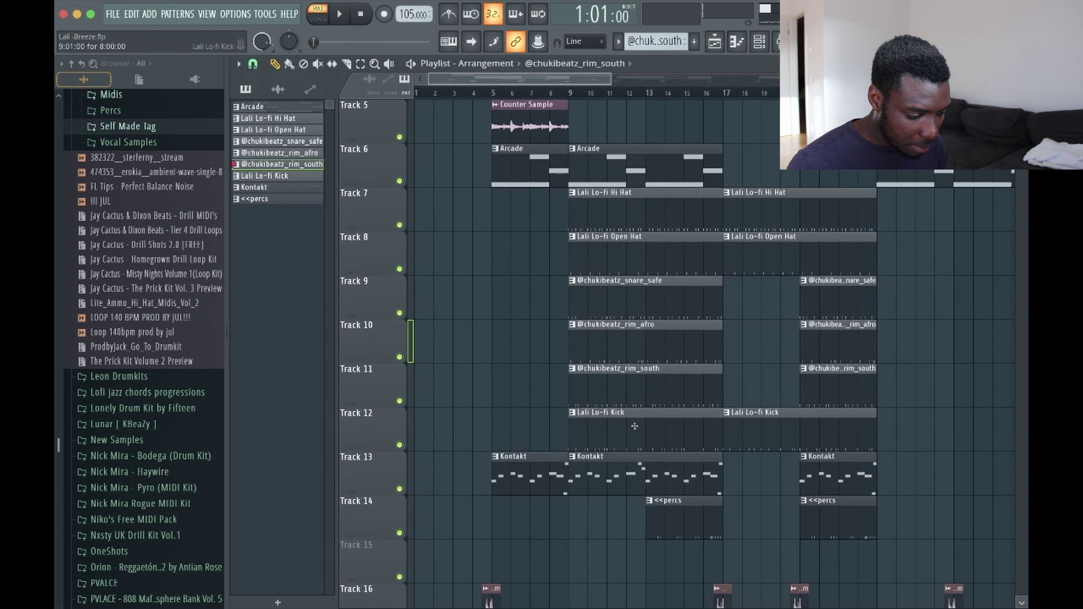
# Solo the Lali Lo-fi Kick track in the playlist and re-enable Tracks 7 to 11 so only the drums are active
pyautogui.rightClick(400, 446)
pyautogui.click(399, 401)
pyautogui.click(400, 357)
pyautogui.click(400, 313)
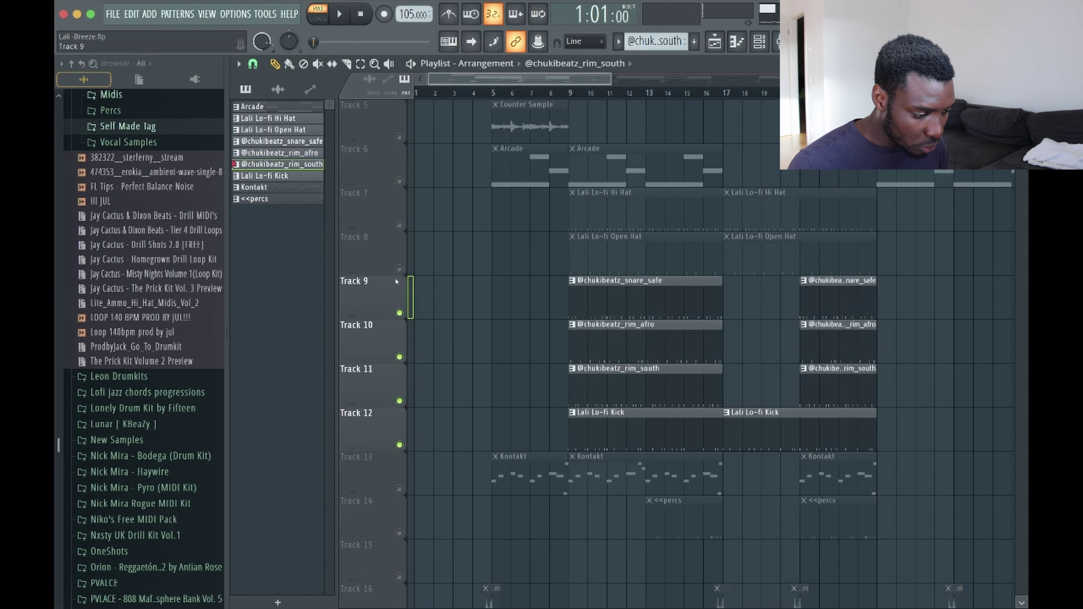
pyautogui.click(400, 269)
pyautogui.click(400, 225)
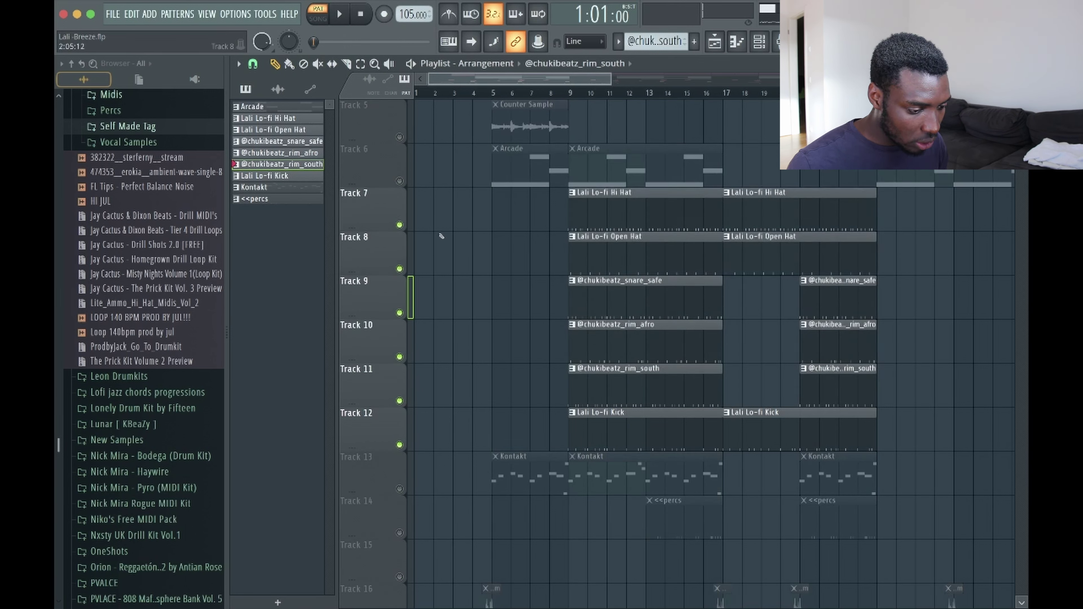
# Switch playback to song mode and play the drum tracks from bar 9 with the kick on Track 12 muted
pyautogui.click(327, 20)
pyautogui.click(571, 94)
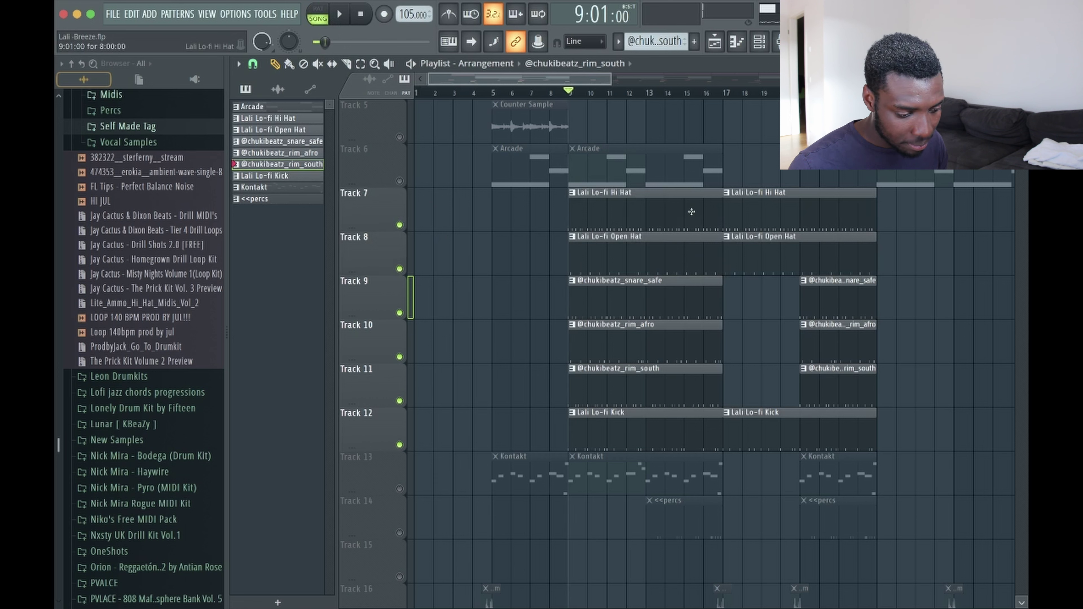
pyautogui.press('space')
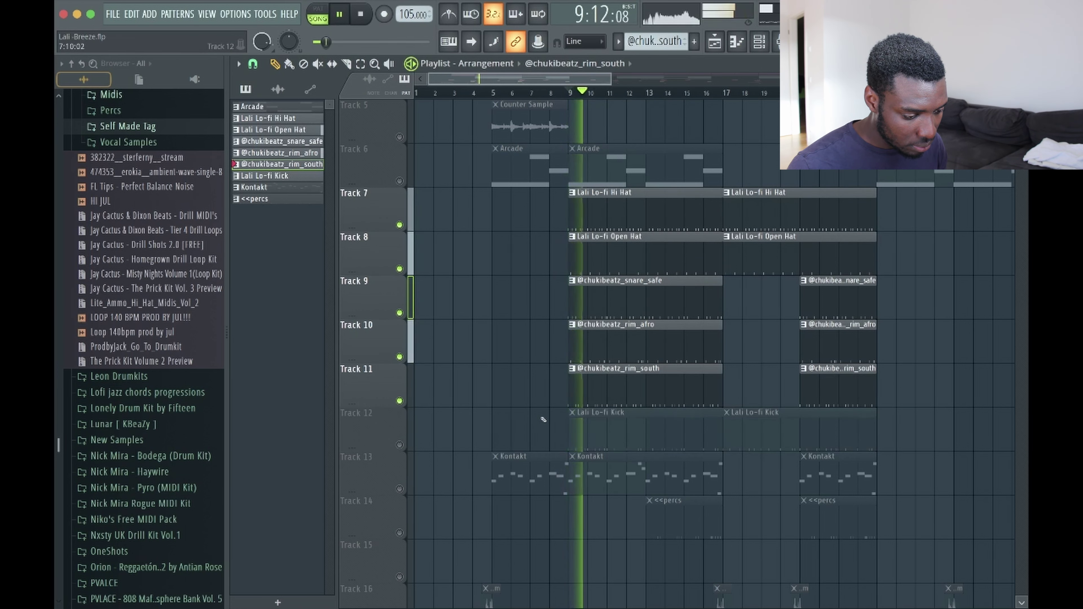
pyautogui.press('space')
# Solo the Lali Lo-fi Kick track and play its notes in the piano roll
pyautogui.rightClick(400, 445)
pyautogui.doubleClick(620, 436)
pyautogui.press('space')
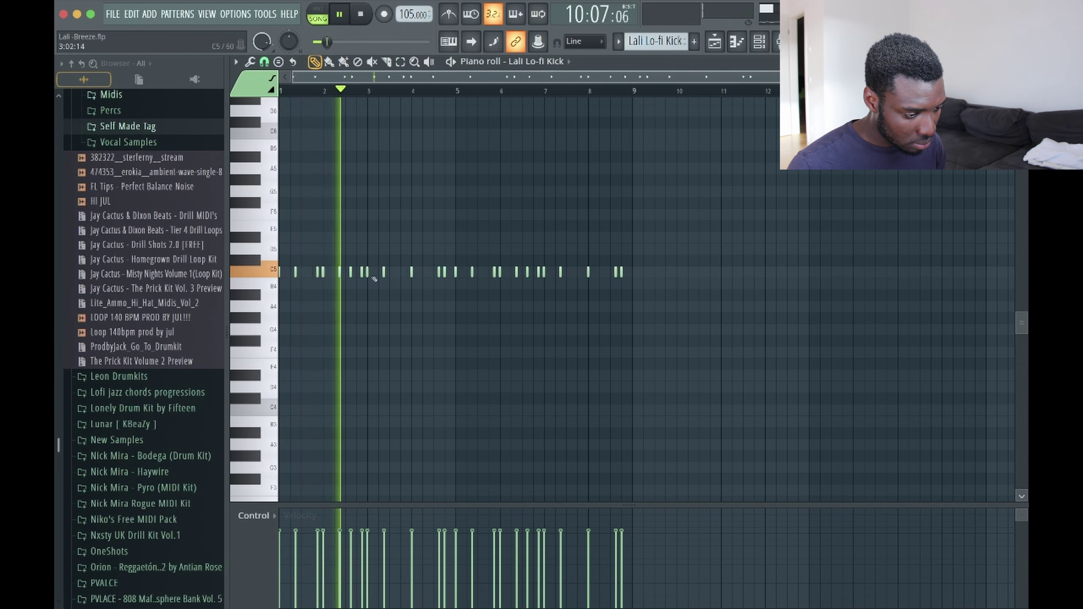
pyautogui.press('space')
# Solo the Kontakt track in the playlist, open its piano roll from the first bar and audition the D#4 note
pyautogui.press('F5')
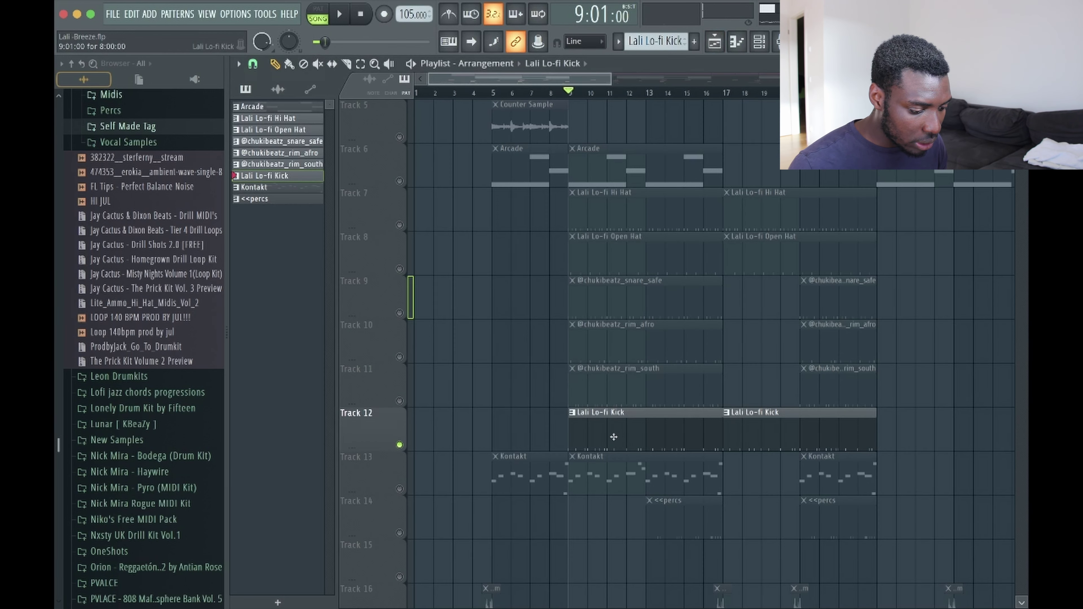
pyautogui.scroll(-2, 614, 437)
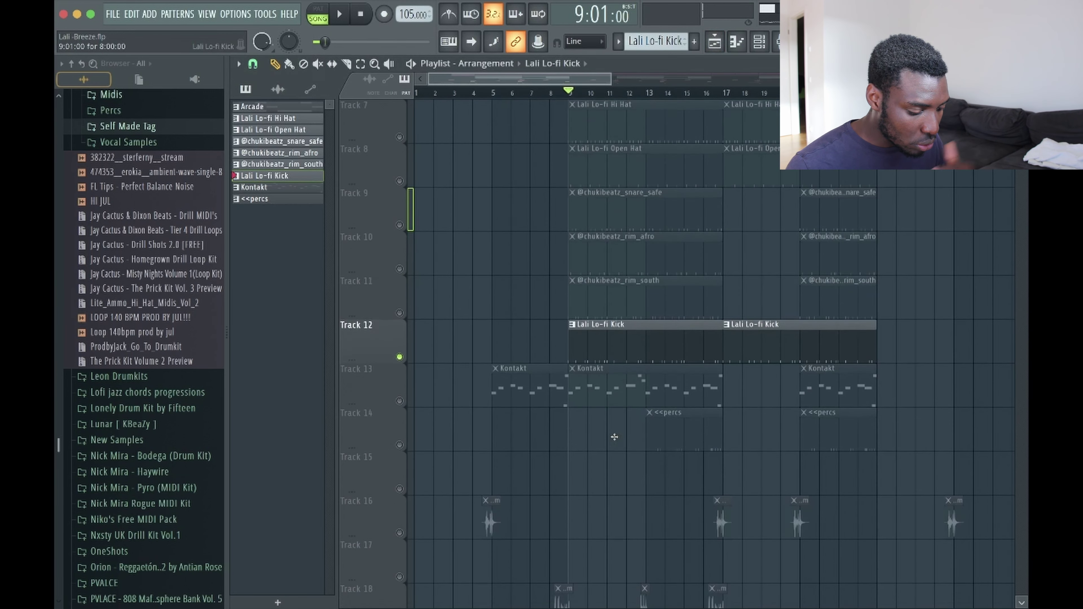
pyautogui.click(400, 401)
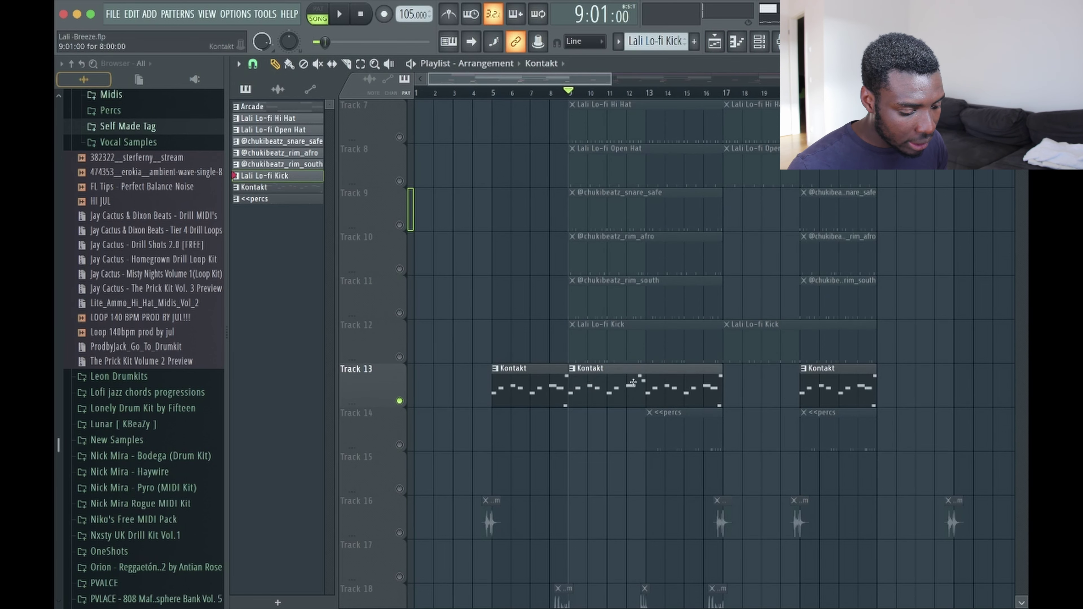
pyautogui.doubleClick(596, 391)
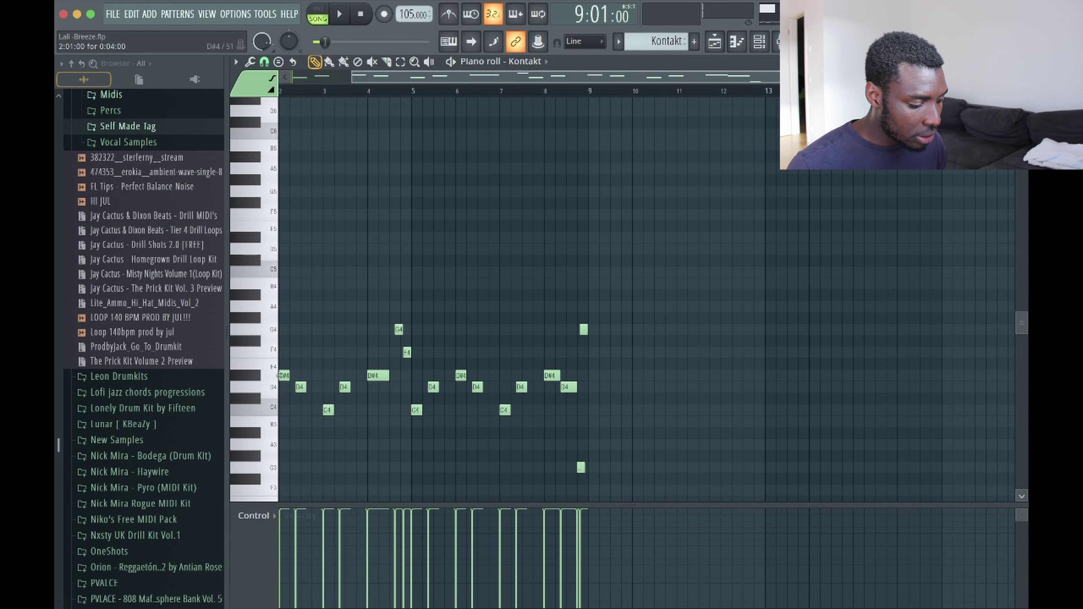
pyautogui.click(254, 377)
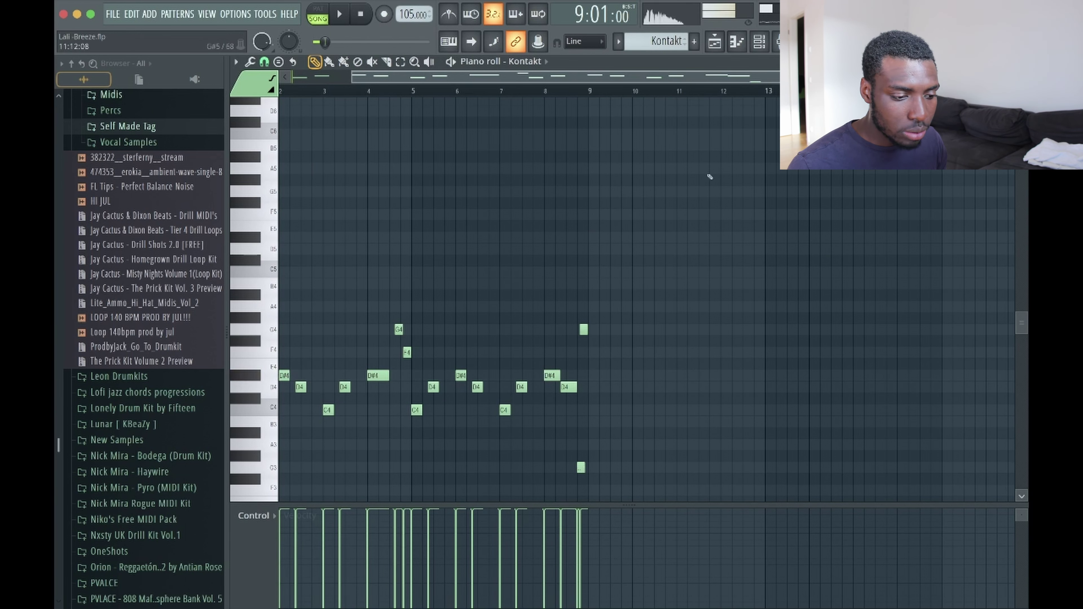
pyautogui.moveTo(820, 78); pyautogui.dragTo(760, 79)
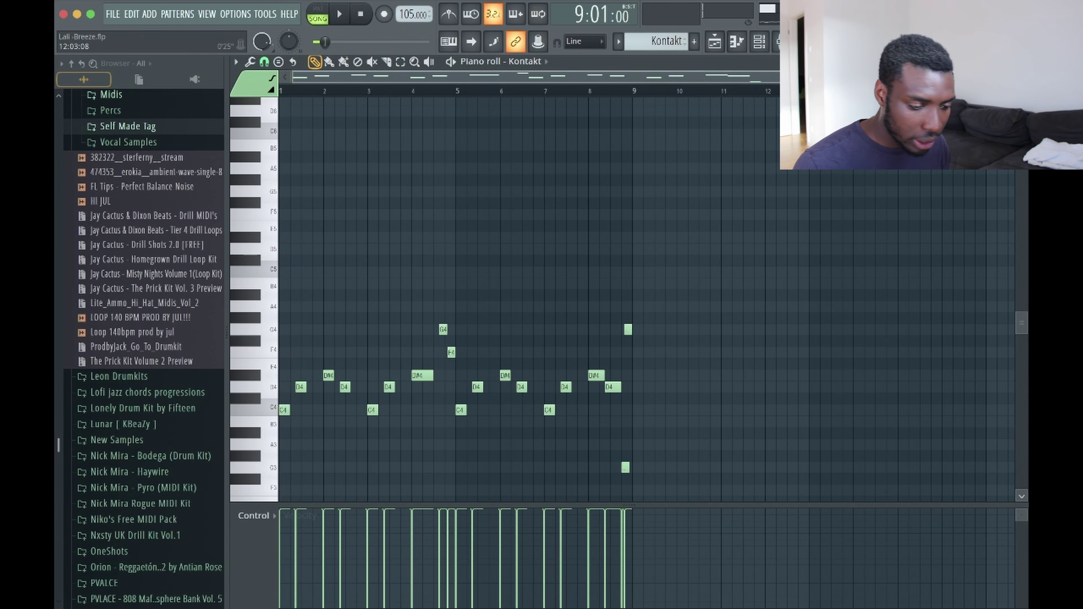
# Open the Kontakt channel's Scarbee Rickenbacker Bass instrument, enable note input from the typing keyboard and play a few notes
pyautogui.click(759, 42)
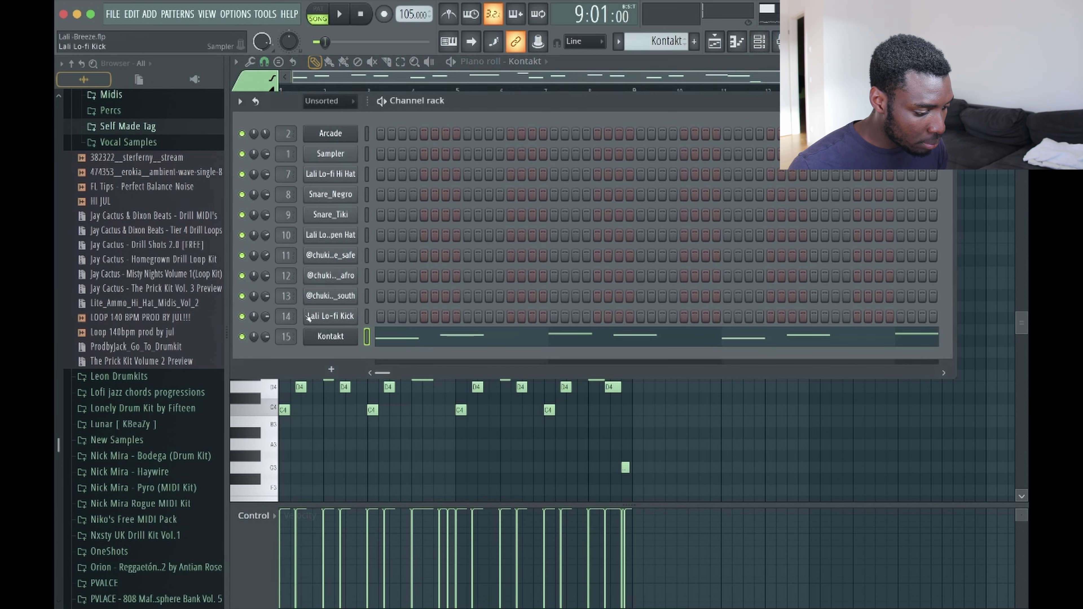
pyautogui.click(325, 337)
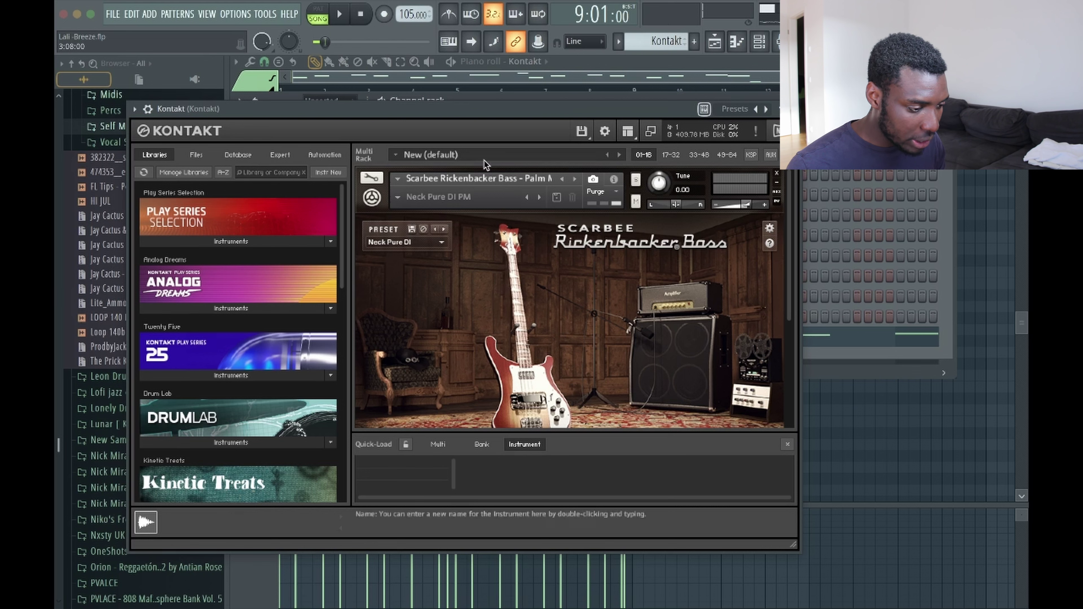
pyautogui.click(452, 49)
pyautogui.press('d')
pyautogui.press('g')
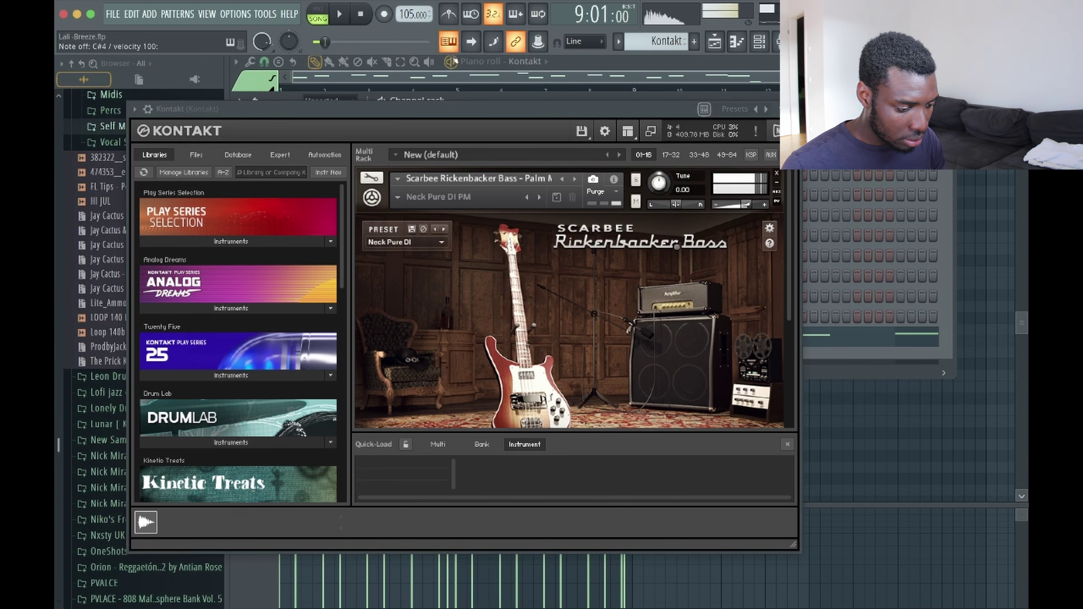
# Close the Kontakt window and channel rack, switch to pattern mode and play the Kontakt bass pattern in the piano roll
pyautogui.click(792, 109)
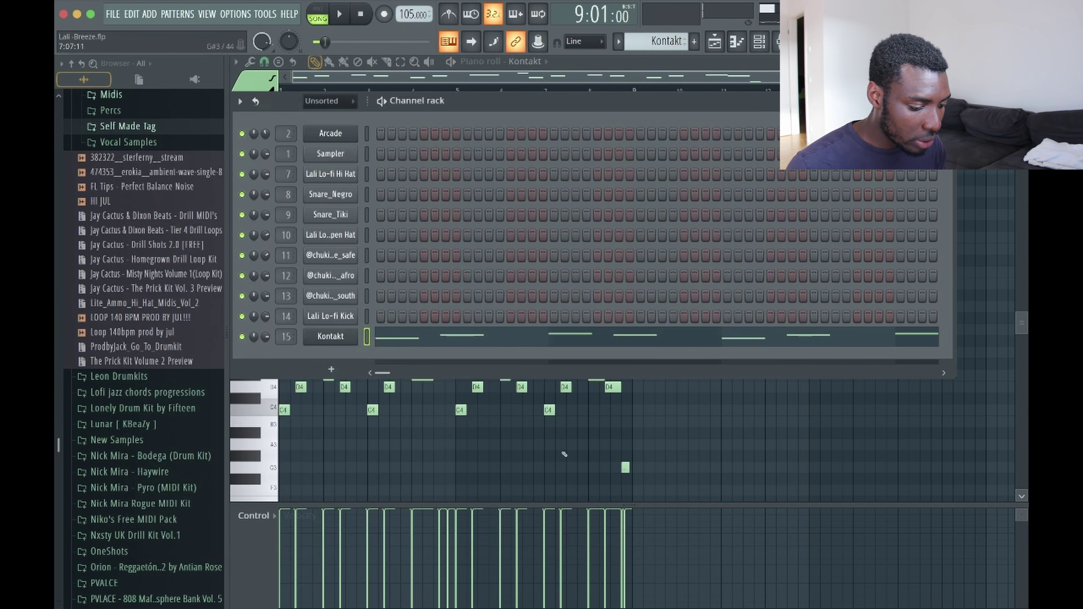
pyautogui.click(564, 453)
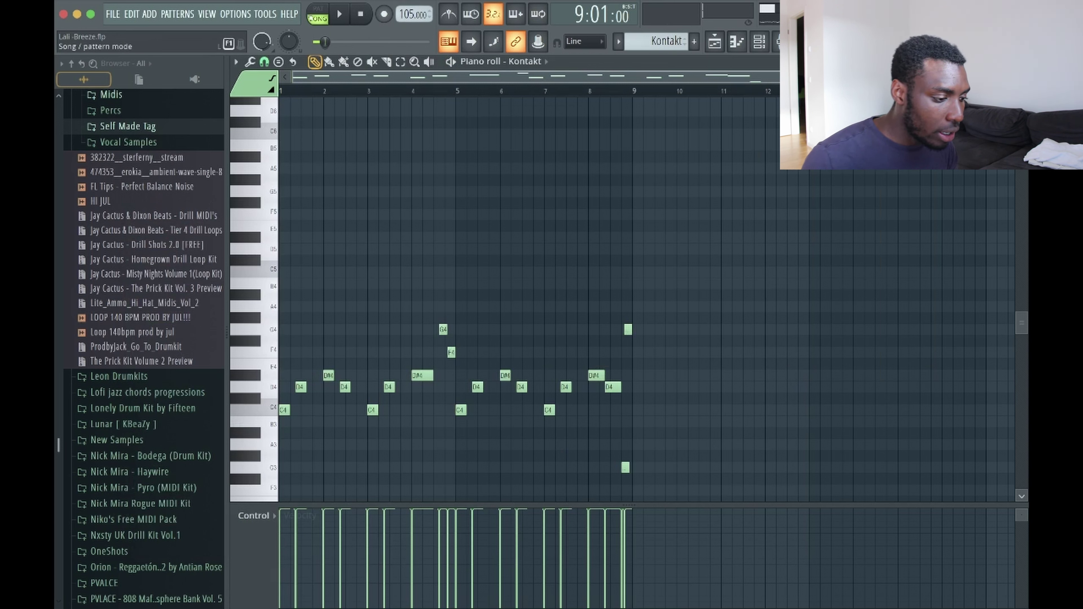
pyautogui.click(317, 9)
pyautogui.press('space')
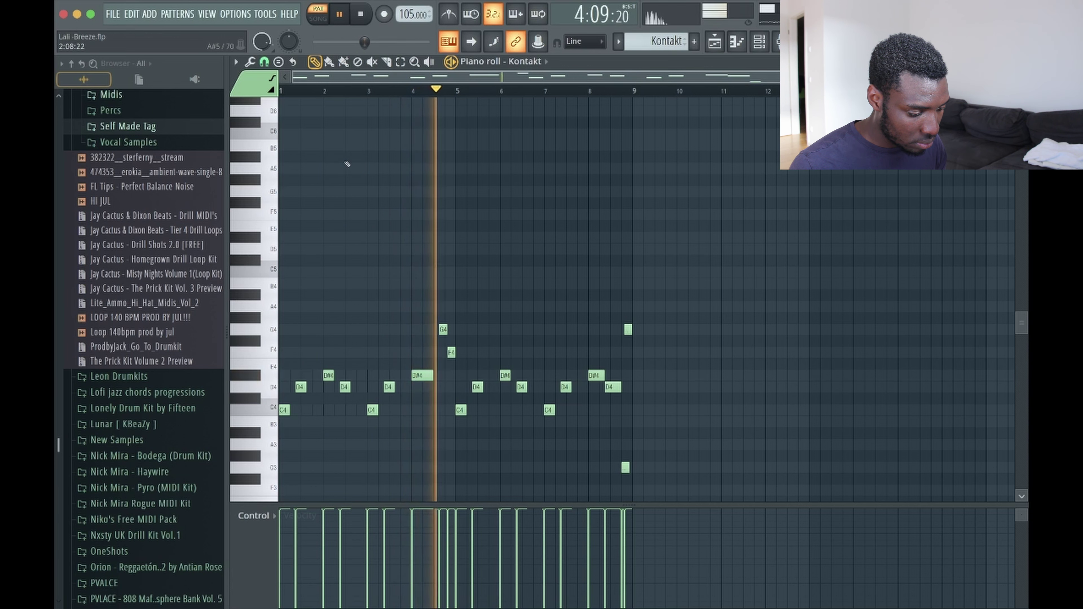
pyautogui.press('space')
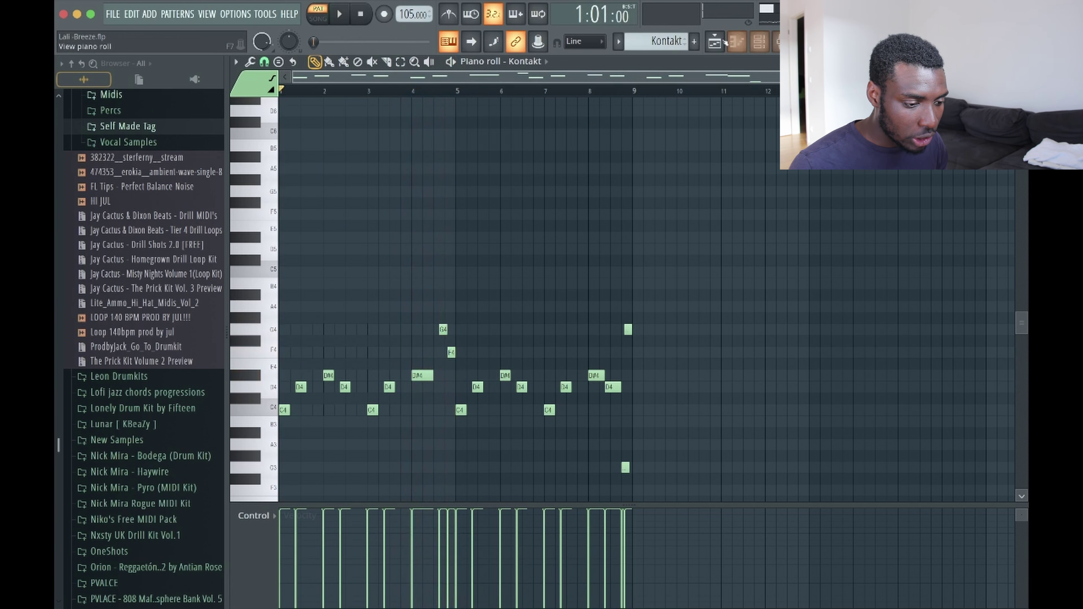
# Return to the playlist in song mode, set the playback position to bar 13 and solo the <<percs track on Track 14
pyautogui.click(714, 41)
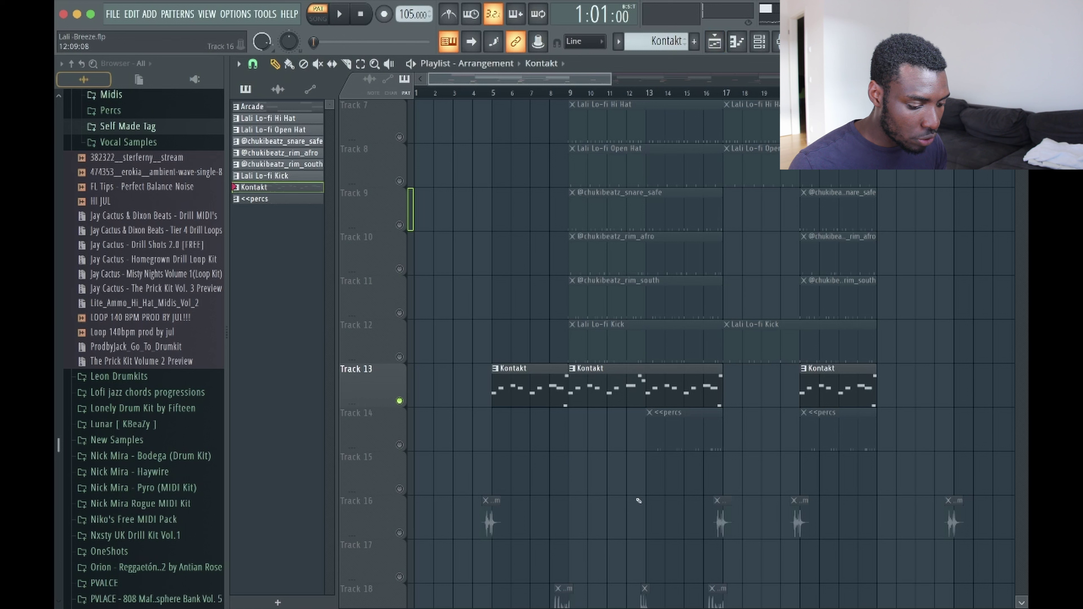
pyautogui.click(649, 93)
pyautogui.press('space')
pyautogui.click(648, 96)
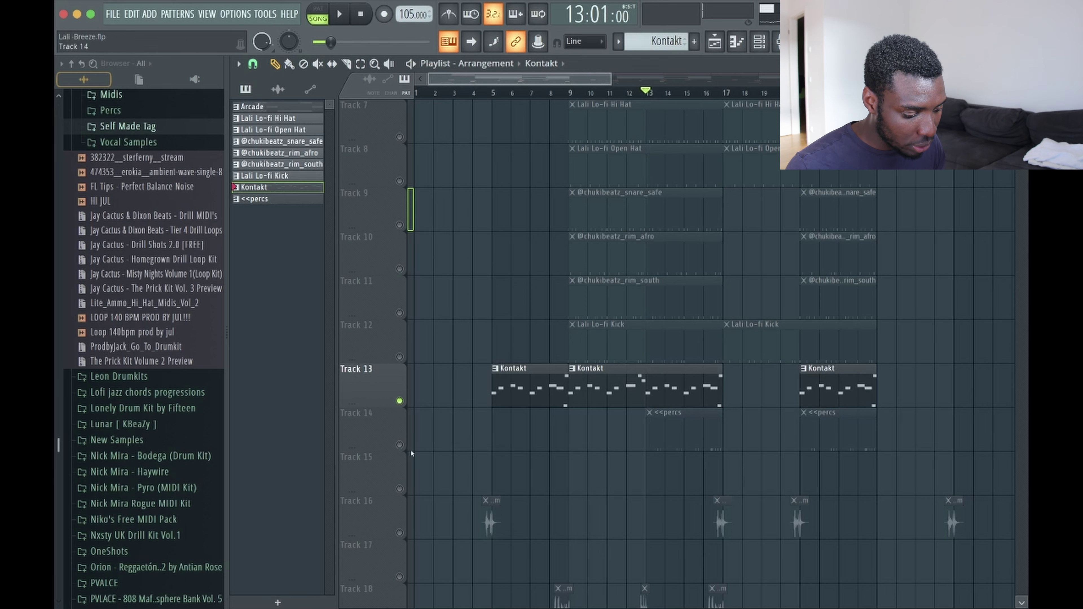
pyautogui.rightClick(400, 445)
pyautogui.click(687, 416)
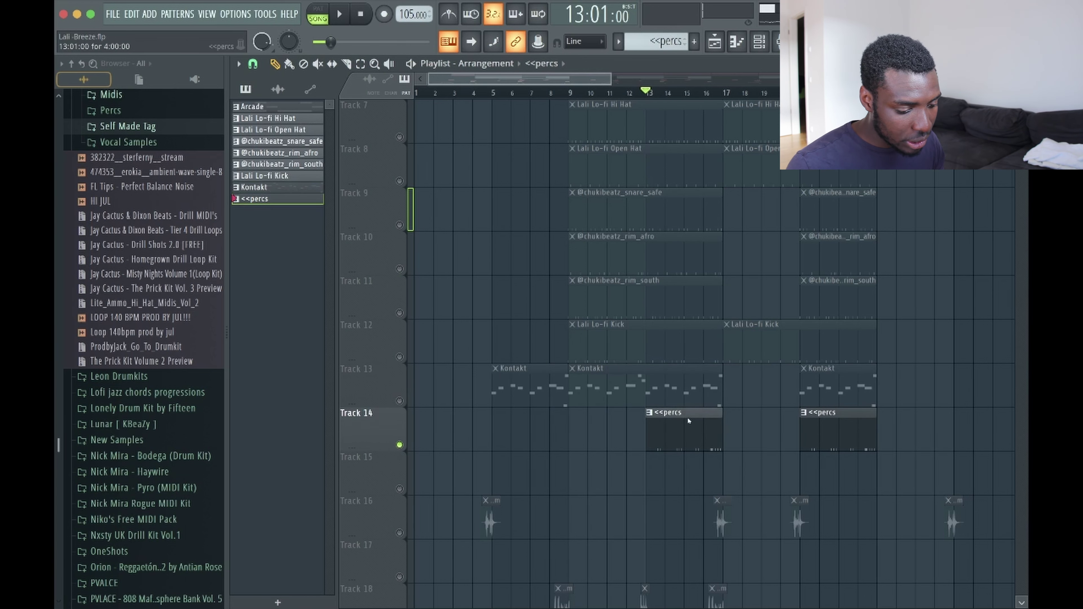
# Open the <<percs clip's Snare_Tiki notes in the piano roll and play them from bar 13
pyautogui.doubleClick(687, 416)
pyautogui.press('space')
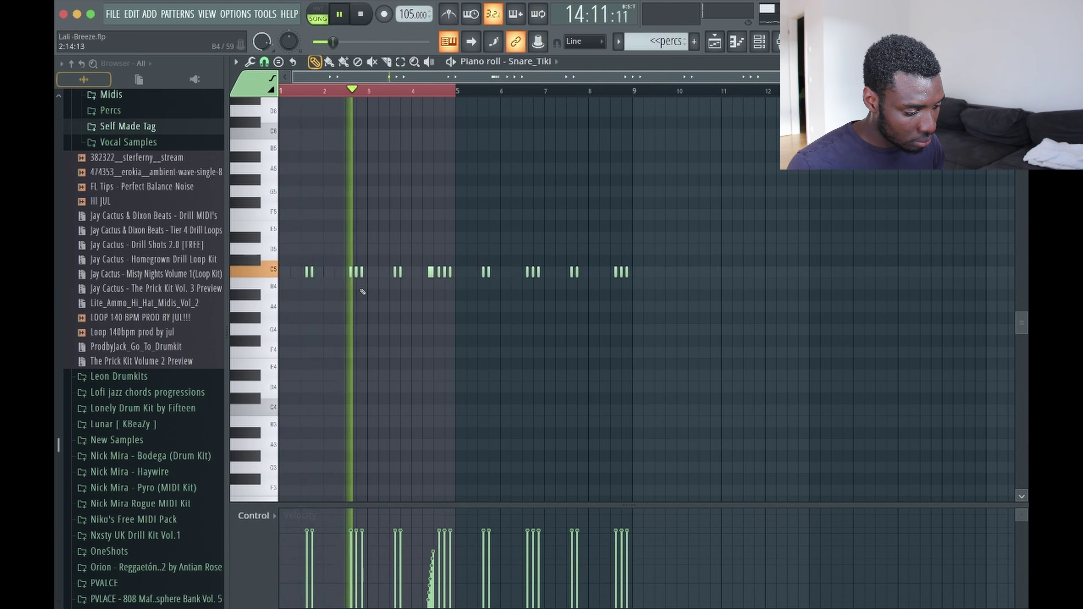
pyautogui.press('space')
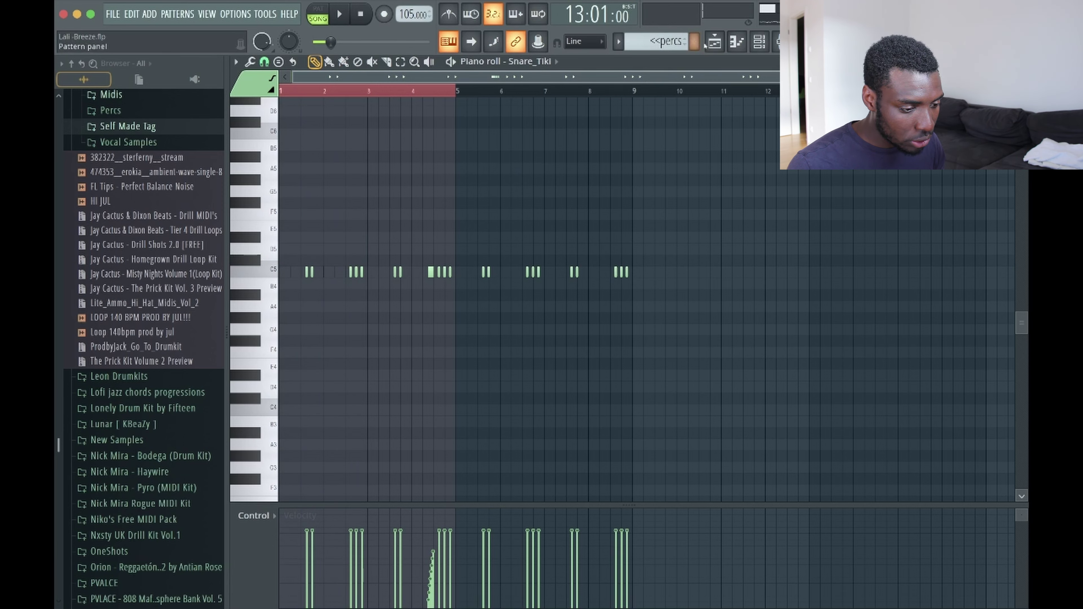
# Go back to the playlist, unsolo Track 14 and play the full arrangement from bar 13
pyautogui.click(714, 42)
pyautogui.scroll(-5, 484, 437)
pyautogui.scroll(6, 484, 437)
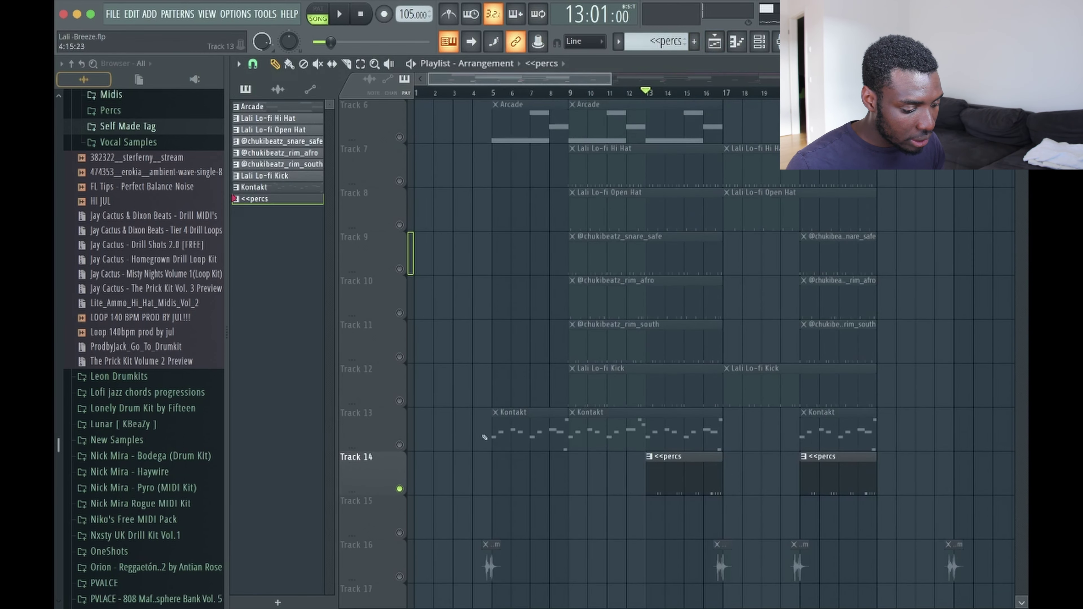
pyautogui.rightClick(400, 489)
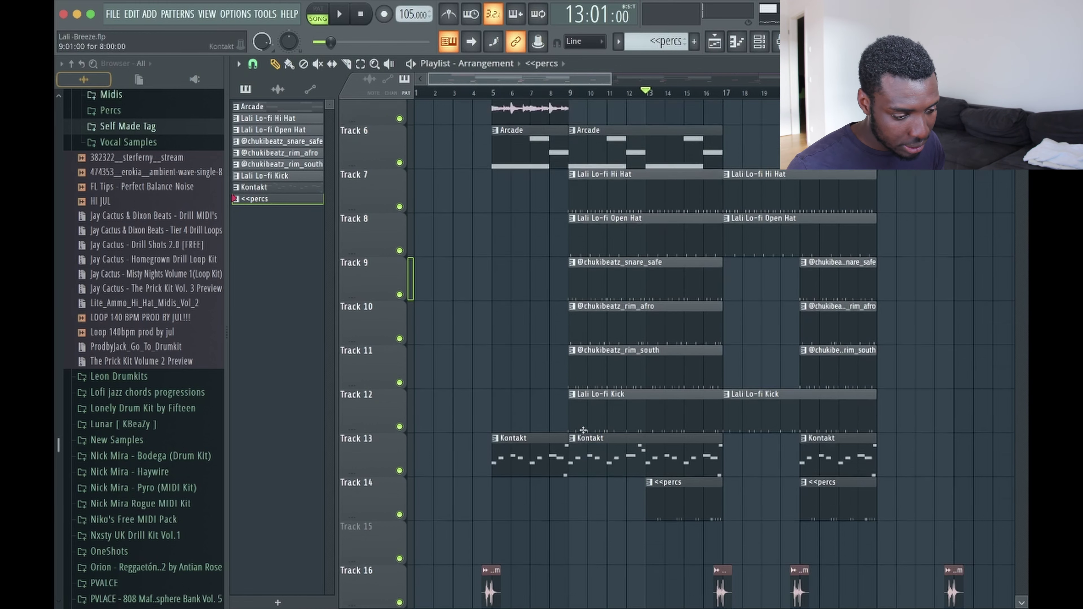
pyautogui.scroll(5, 613, 381)
pyautogui.scroll(-4, 624, 368)
pyautogui.scroll(4, 624, 368)
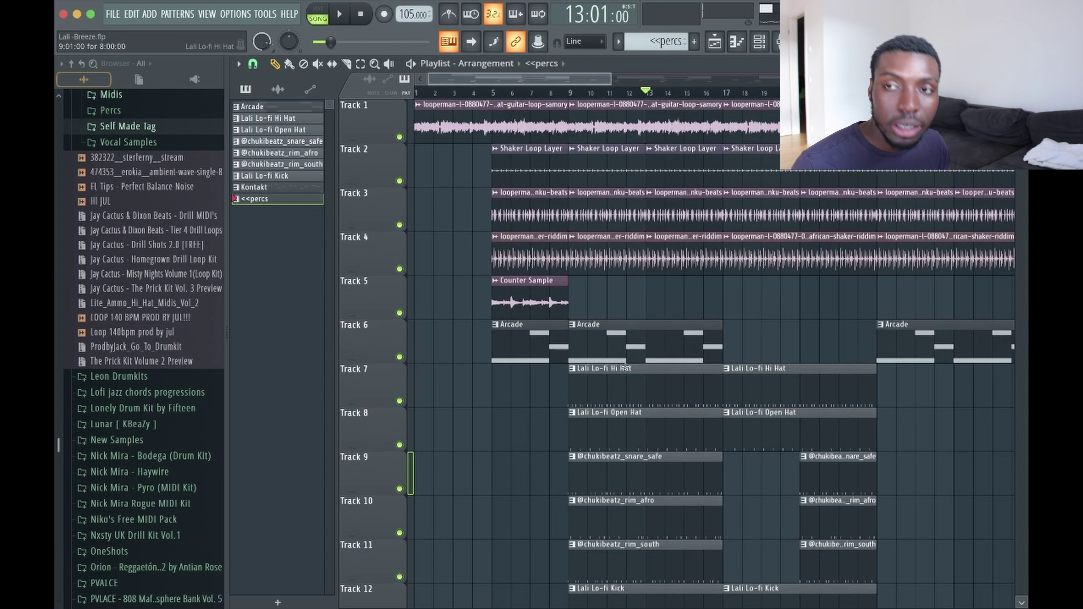
pyautogui.press('space')
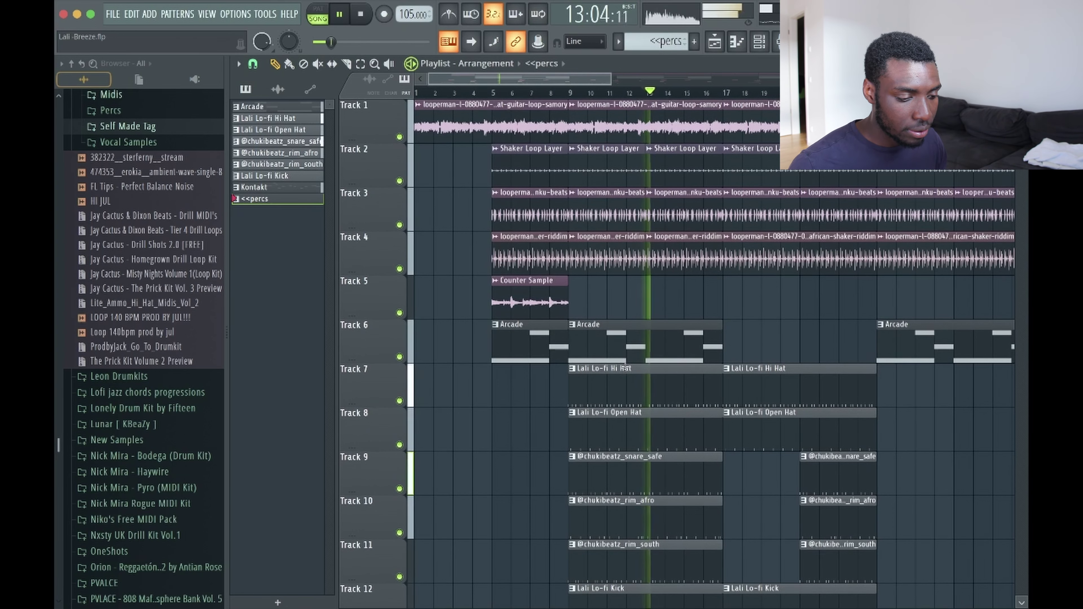
# Mute Tracks 16 to 20 during playback, listen to the remaining tracks and stop
pyautogui.scroll(-2, 785, 371)
pyautogui.scroll(-7, 786, 371)
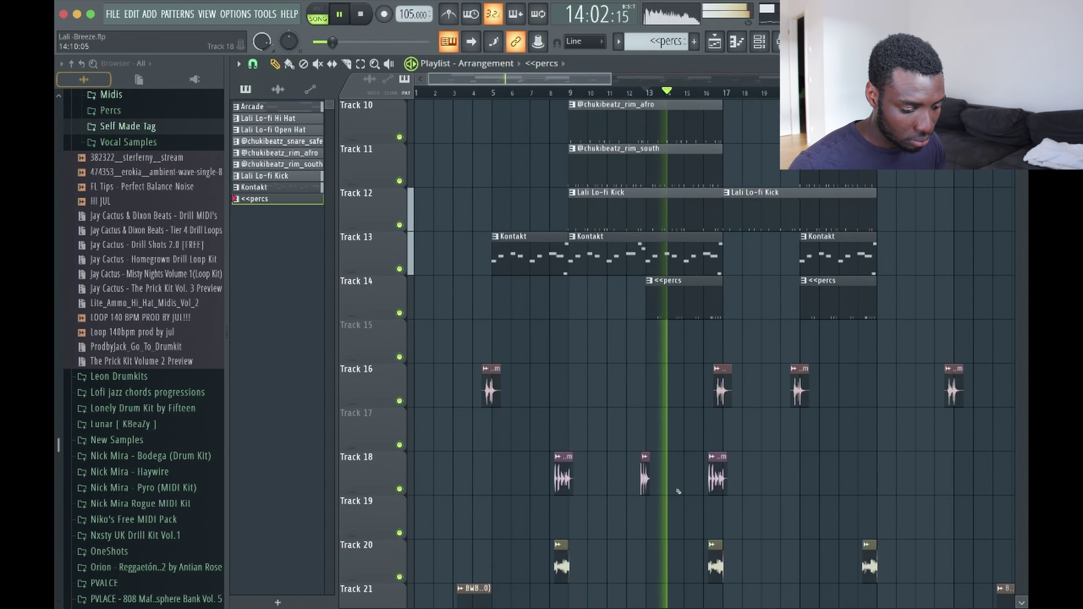
pyautogui.scroll(-1, 400, 358)
pyautogui.click(400, 358)
pyautogui.click(400, 401)
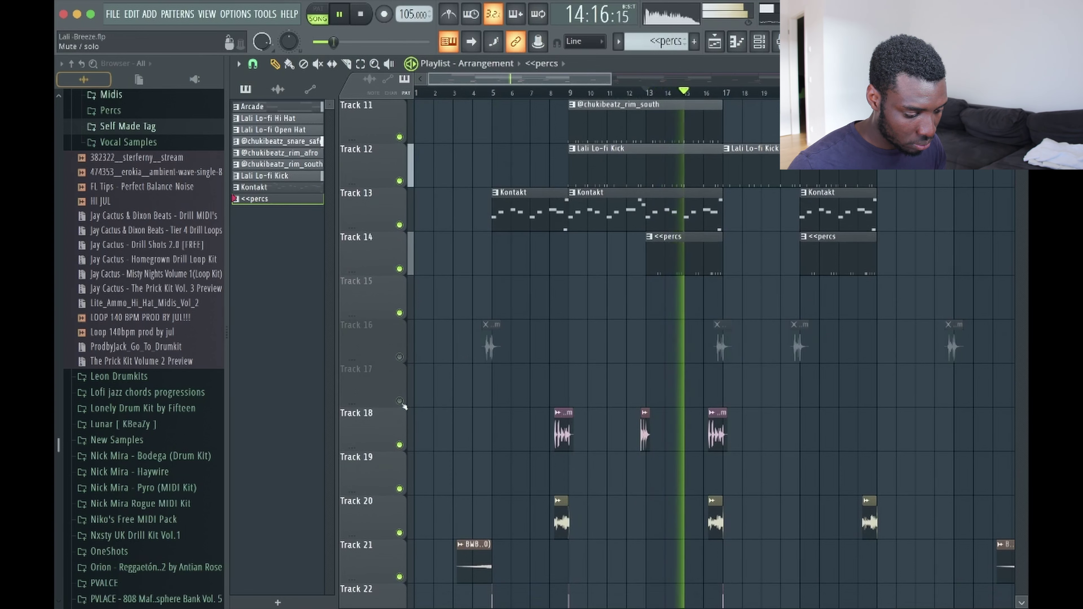
pyautogui.click(400, 445)
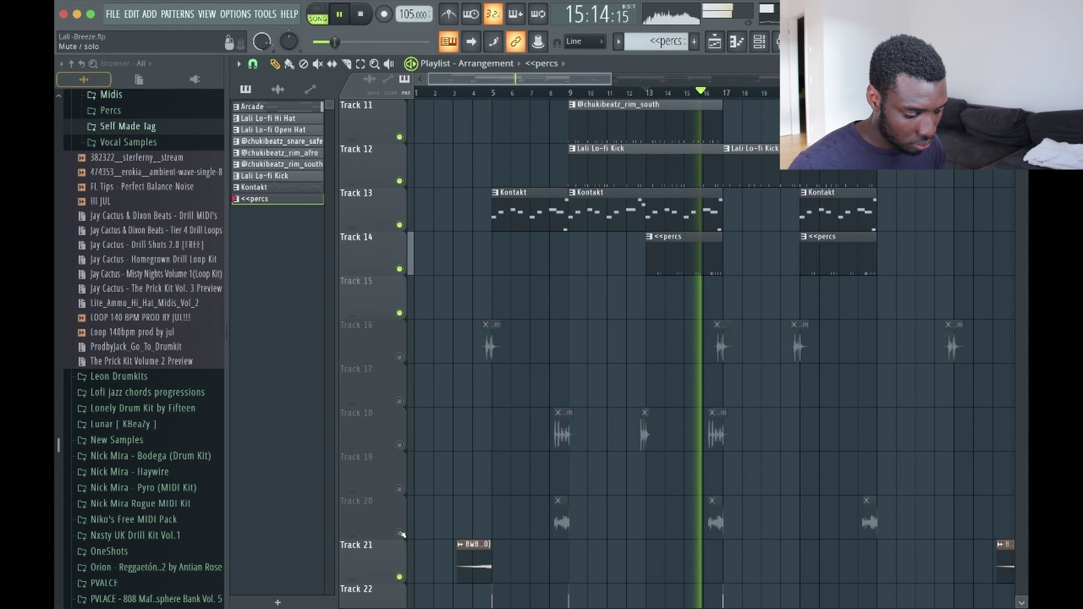
pyautogui.scroll(4, 486, 483)
pyautogui.scroll(6, 486, 484)
pyautogui.scroll(1, 509, 481)
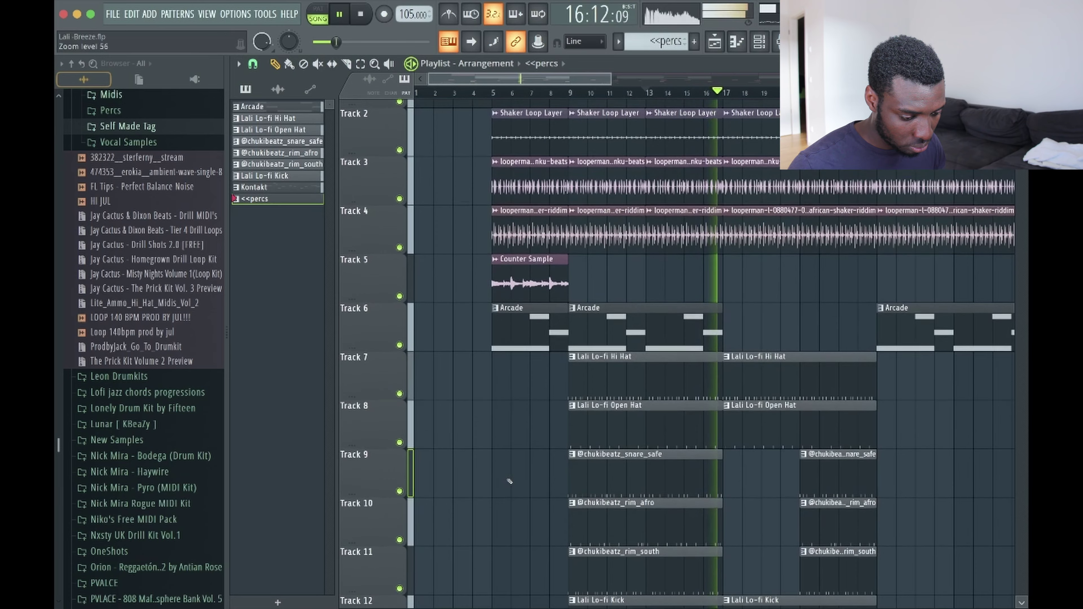
pyautogui.scroll(-4, 510, 481)
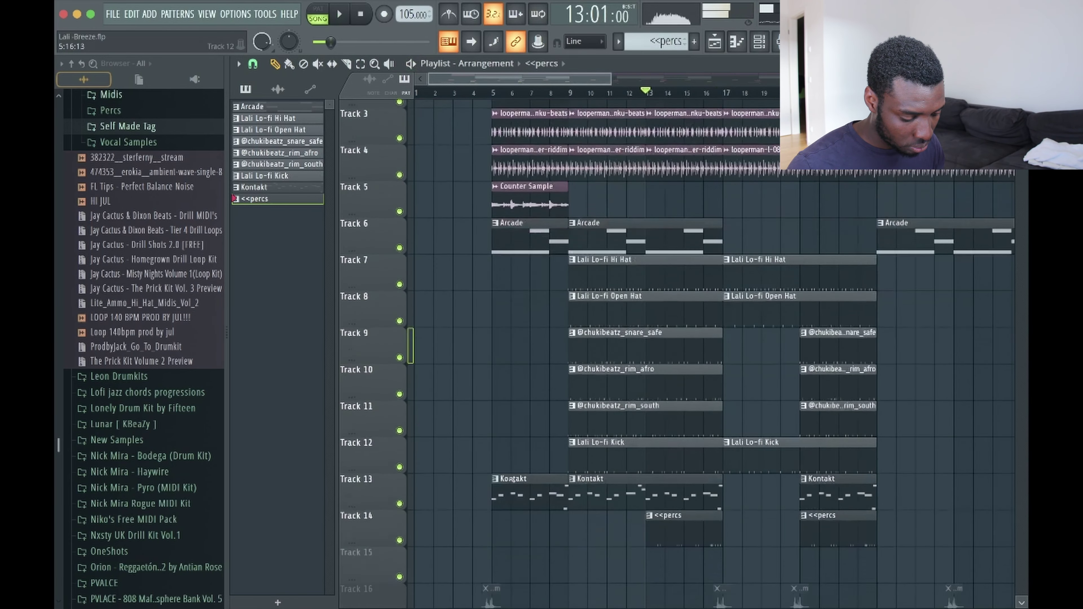
# Solo Track 16 and play its first 08 Fill 90bpm clip from the middle of bar 4
pyautogui.scroll(-5, 509, 481)
pyautogui.rightClick(400, 330)
pyautogui.click(483, 95)
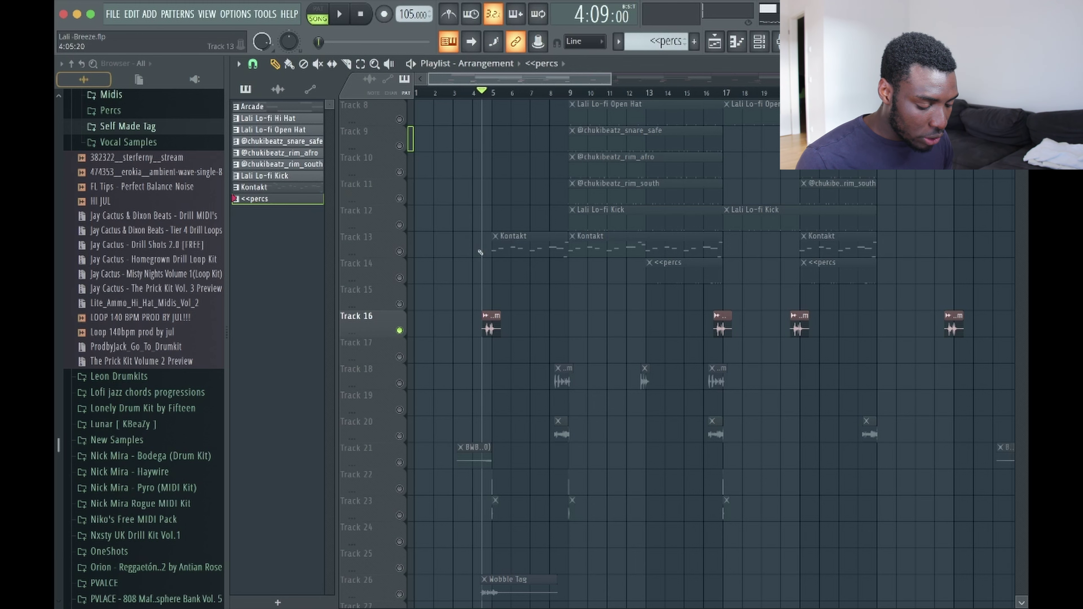
pyautogui.press('space')
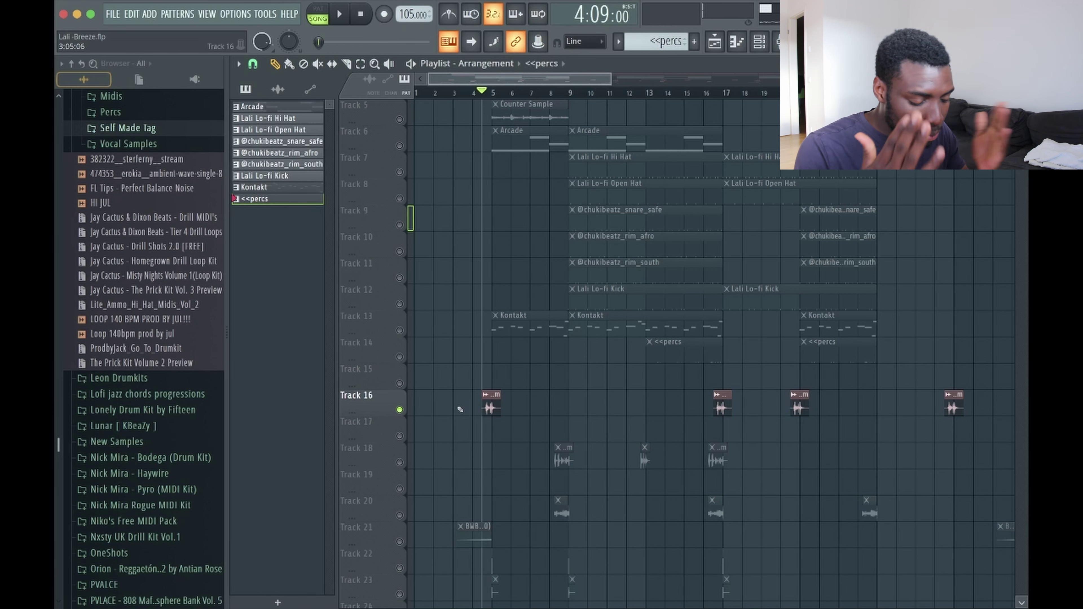
pyautogui.scroll(1, 490, 406)
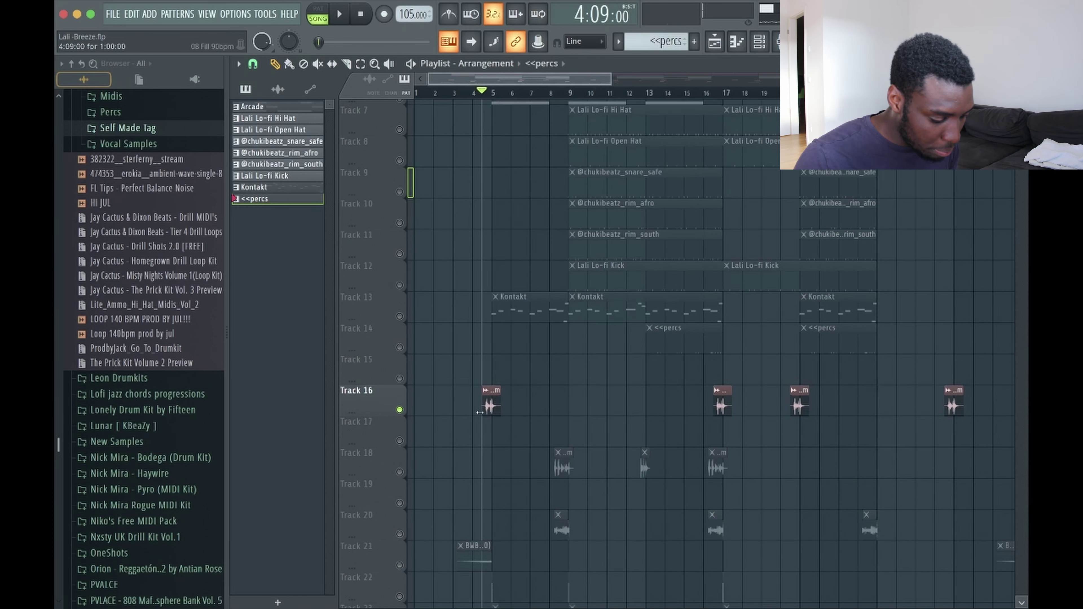
pyautogui.scroll(5, 480, 412)
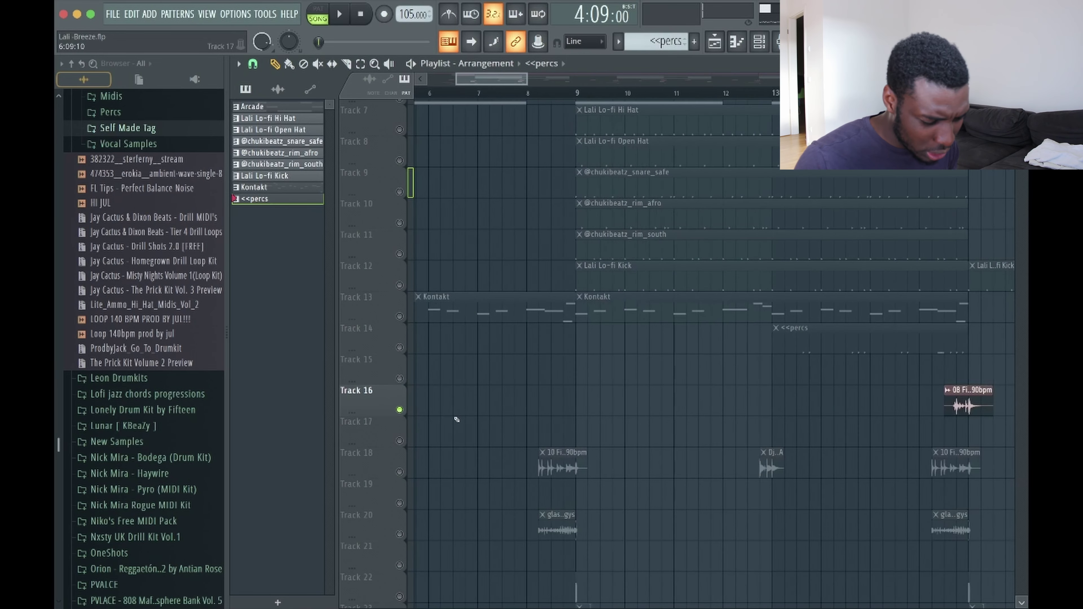
pyautogui.scroll(4, 470, 419)
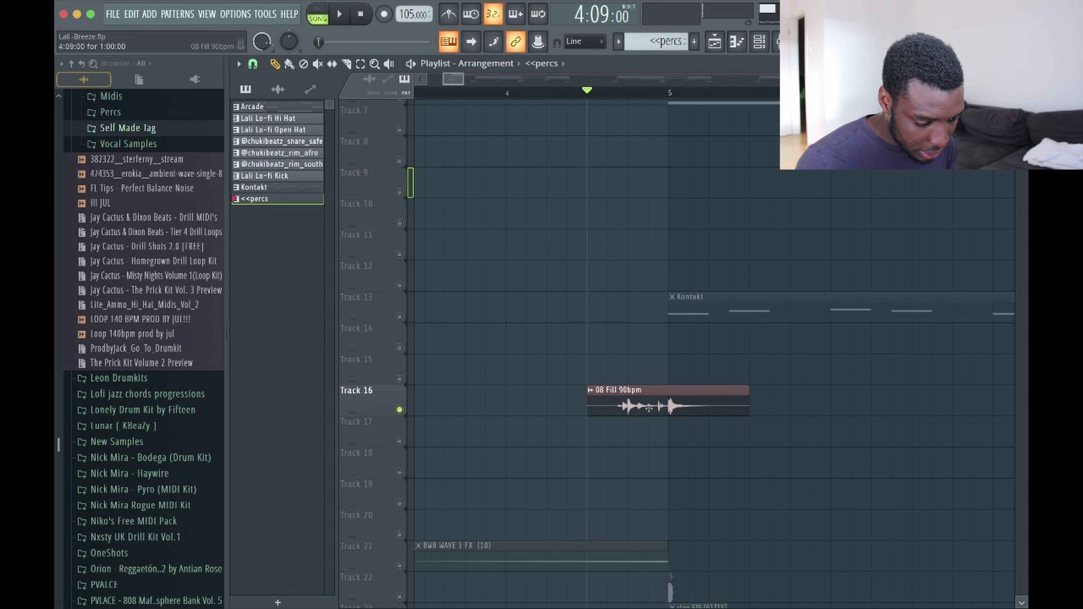
pyautogui.press('space')
pyautogui.scroll(-5, 421, 436)
pyautogui.press('space')
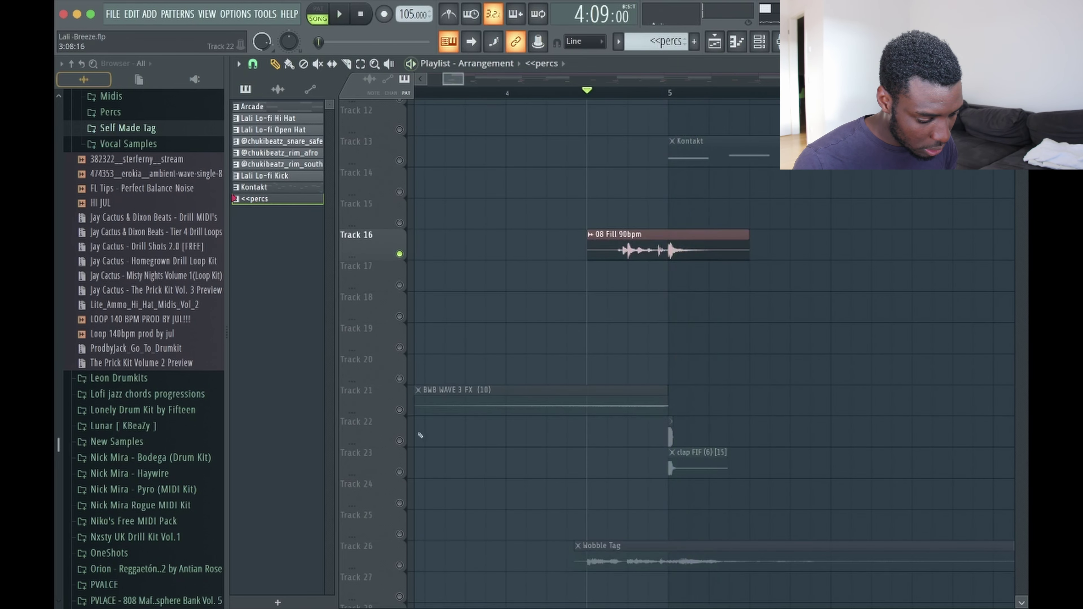
# Solo Track 21 and play the BWB WAVE 3 FX (10) clip from early in bar 3
pyautogui.rightClick(400, 411)
pyautogui.hscroll(-3, 639, 128)
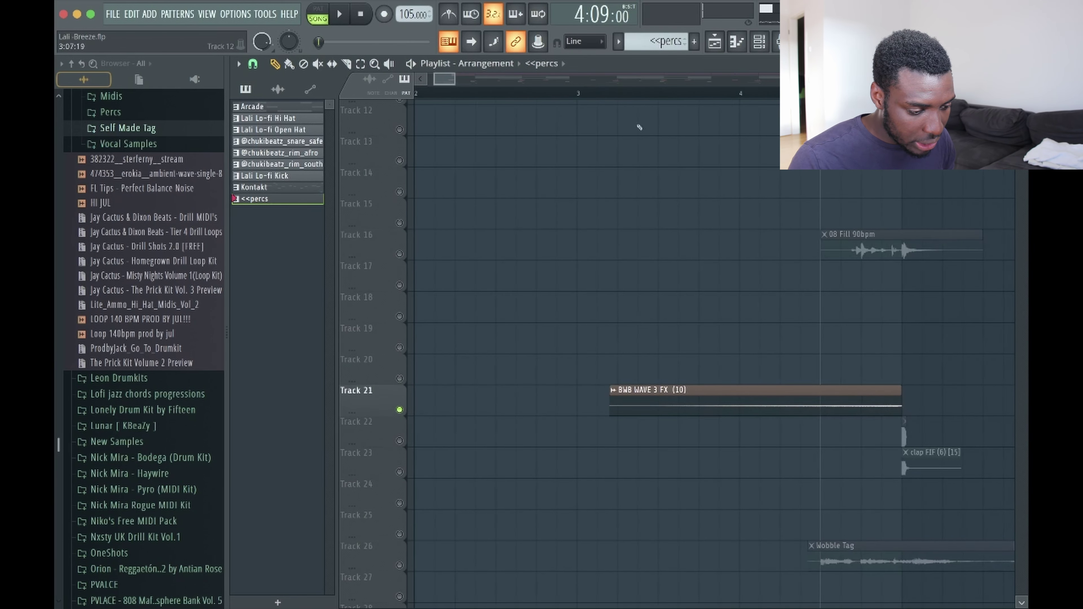
pyautogui.click(618, 101)
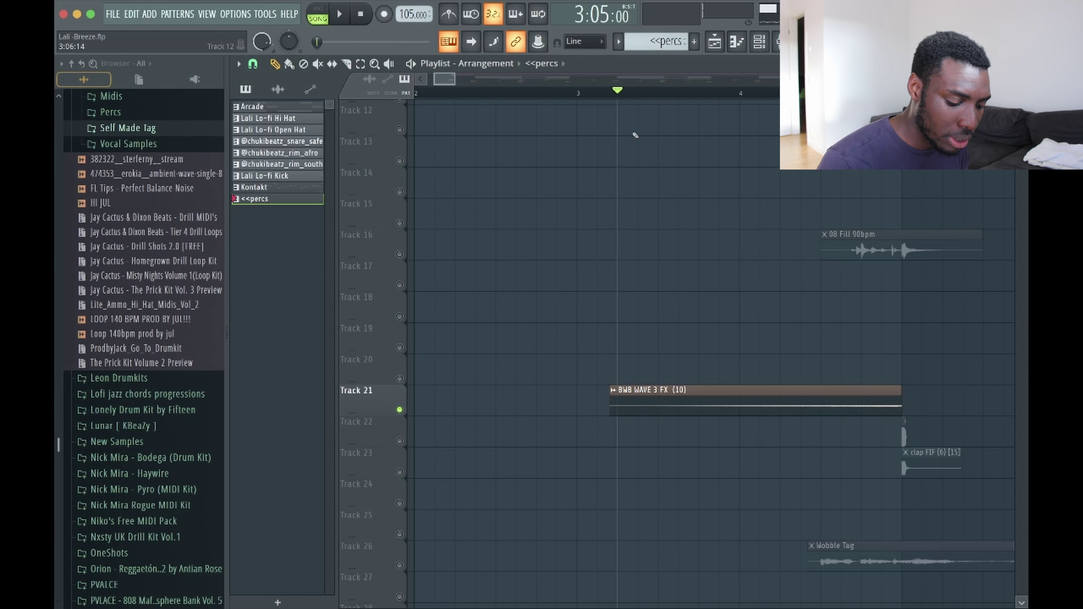
pyautogui.press('space')
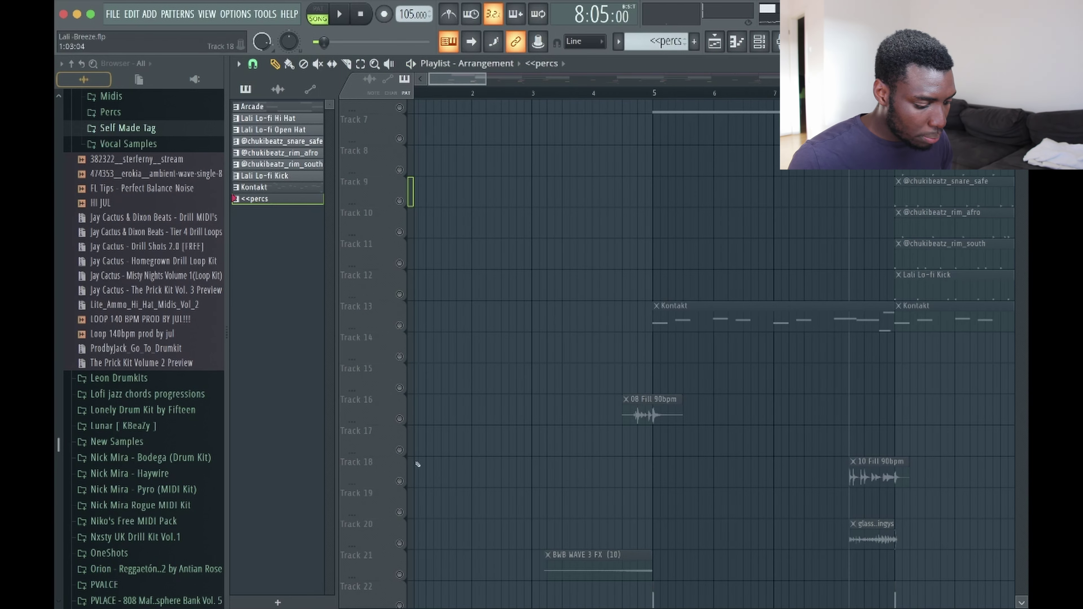
# Solo Track 18 and play its 10 Fill 90bpm clip in bar 8
pyautogui.click(400, 481)
pyautogui.hscroll(3, 599, 412)
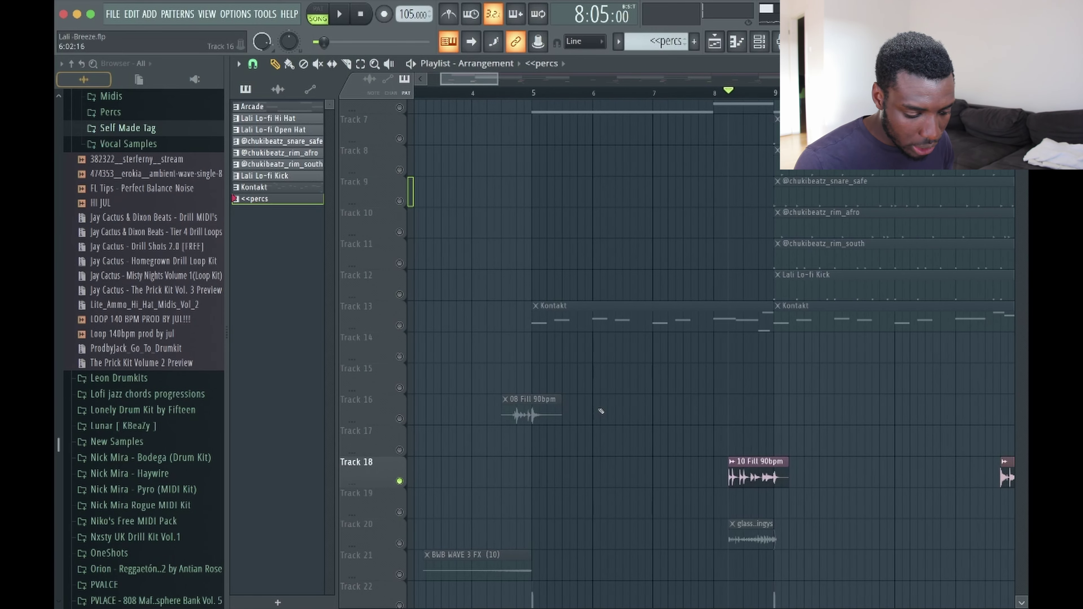
pyautogui.press('space')
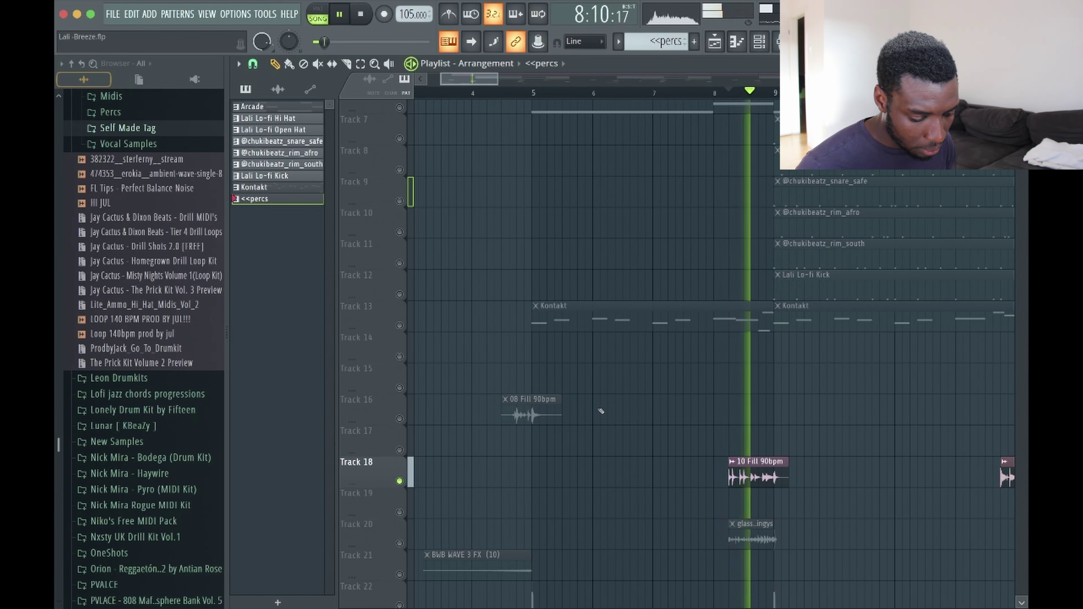
pyautogui.press('space')
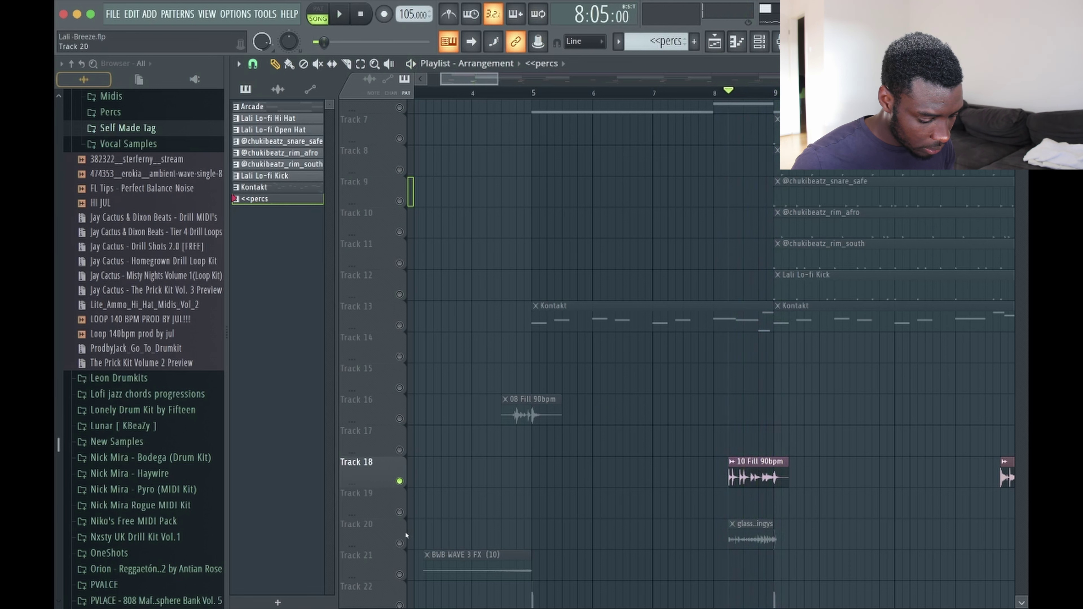
# Solo Track 20 and play its glass effect clip in bar 8
pyautogui.rightClick(400, 543)
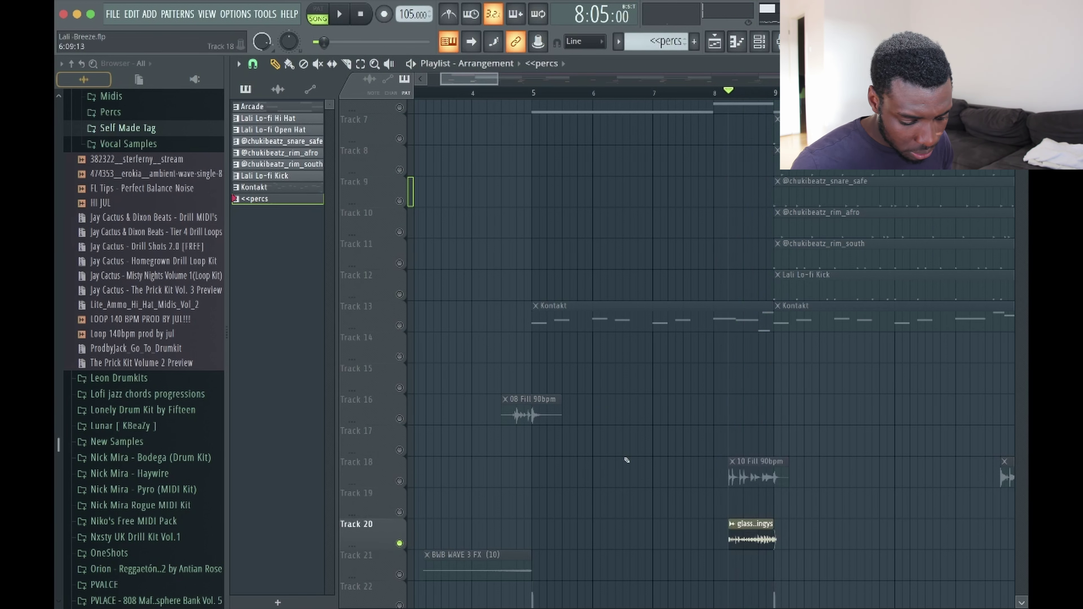
pyautogui.press('space')
pyautogui.scroll(-3, 627, 460)
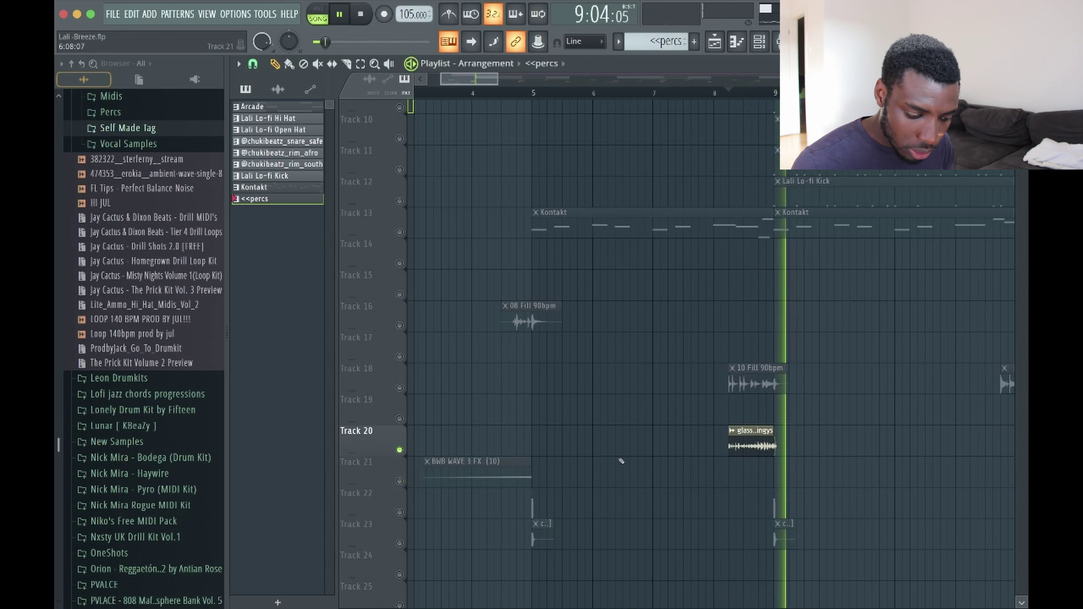
pyautogui.press('space')
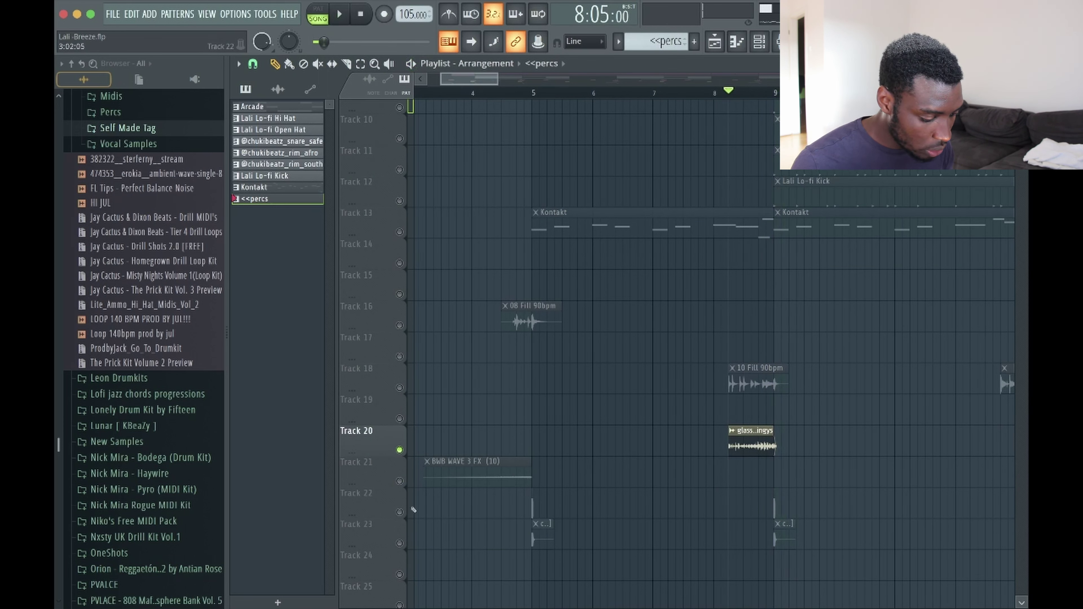
# Solo Track 22, place the playhead at bar 9 and audition the Clap [ Barter ] sample in its channel settings
pyautogui.rightClick(399, 512)
pyautogui.click(774, 93)
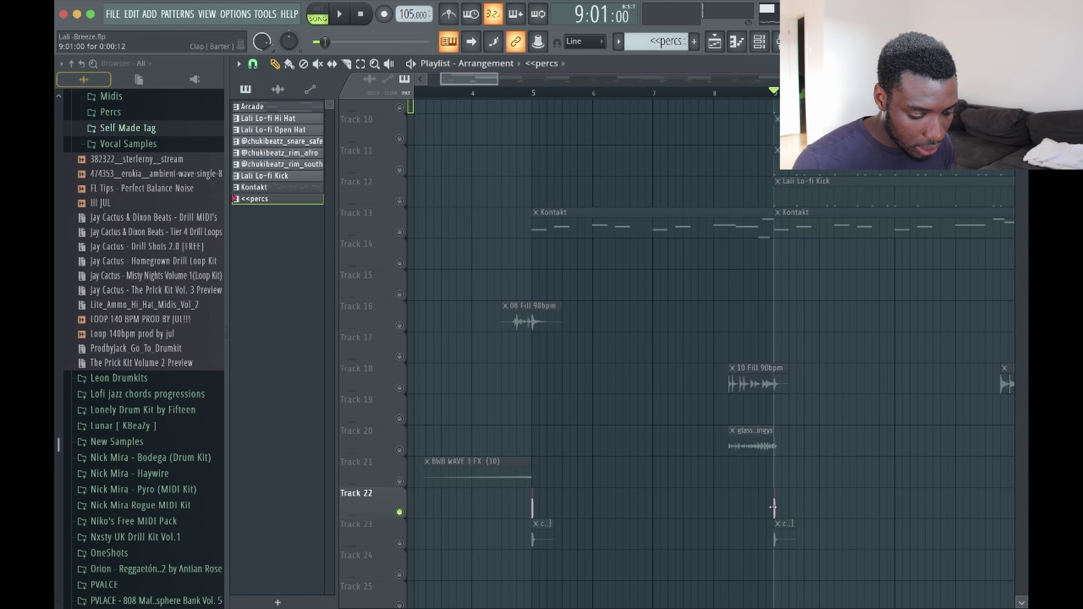
pyautogui.hscroll(2, 772, 508)
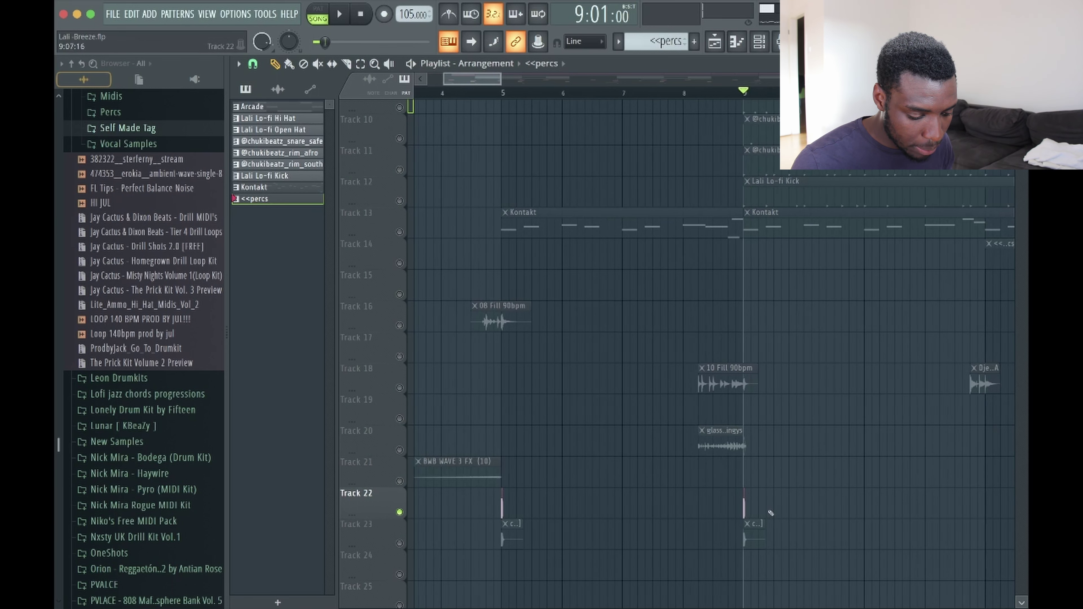
pyautogui.doubleClick(741, 507)
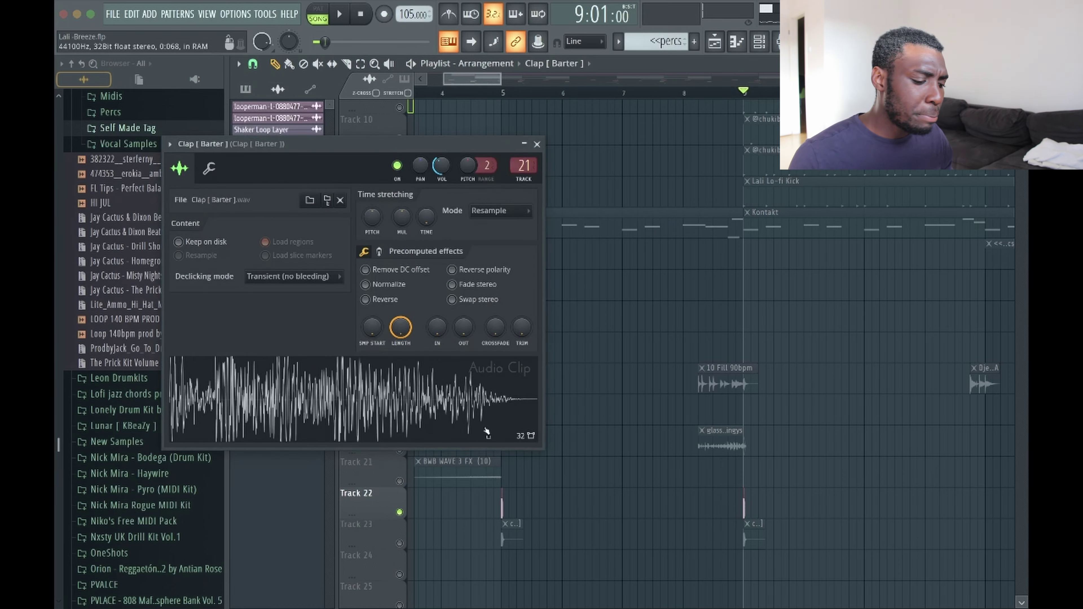
pyautogui.click(451, 410)
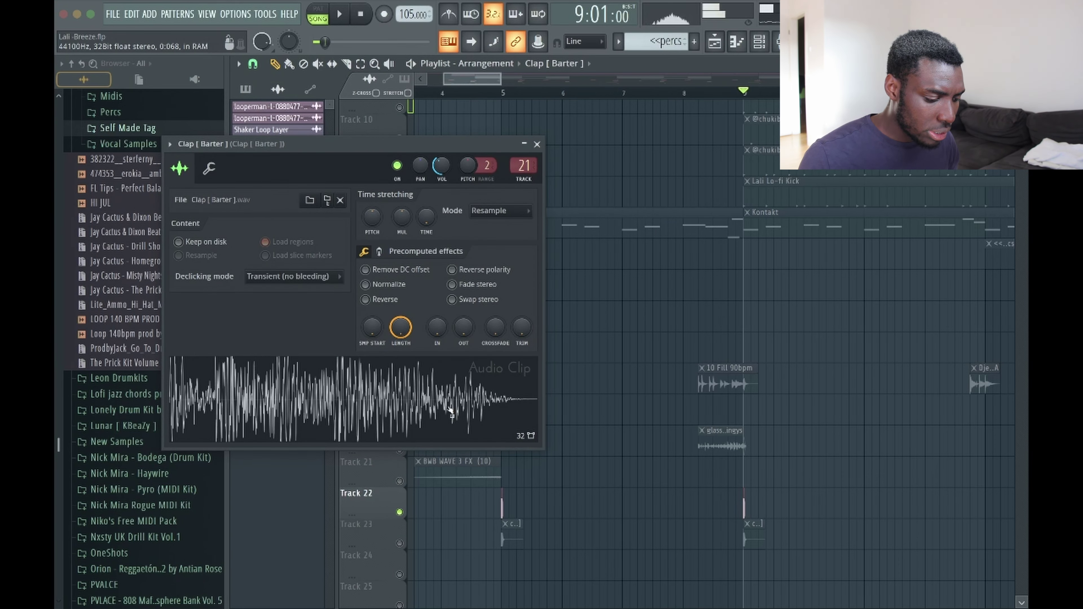
# Inspect the ValhallaVintageVerb effect on the Clap [ Barter ] mixer track, and close the plugin and sample windows
pyautogui.click(782, 42)
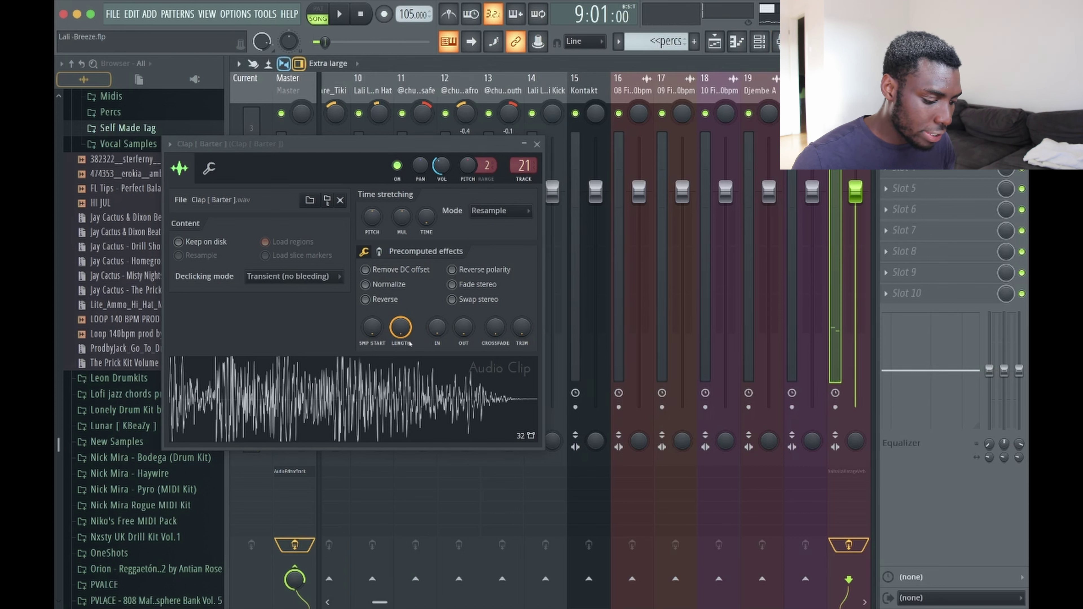
pyautogui.click(377, 377)
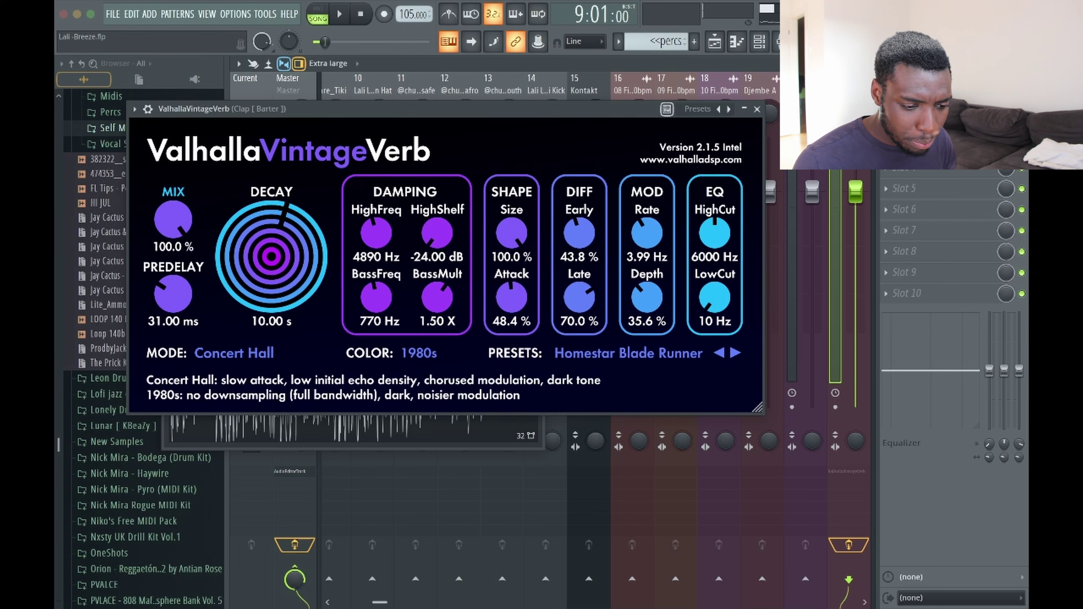
pyautogui.click(768, 120)
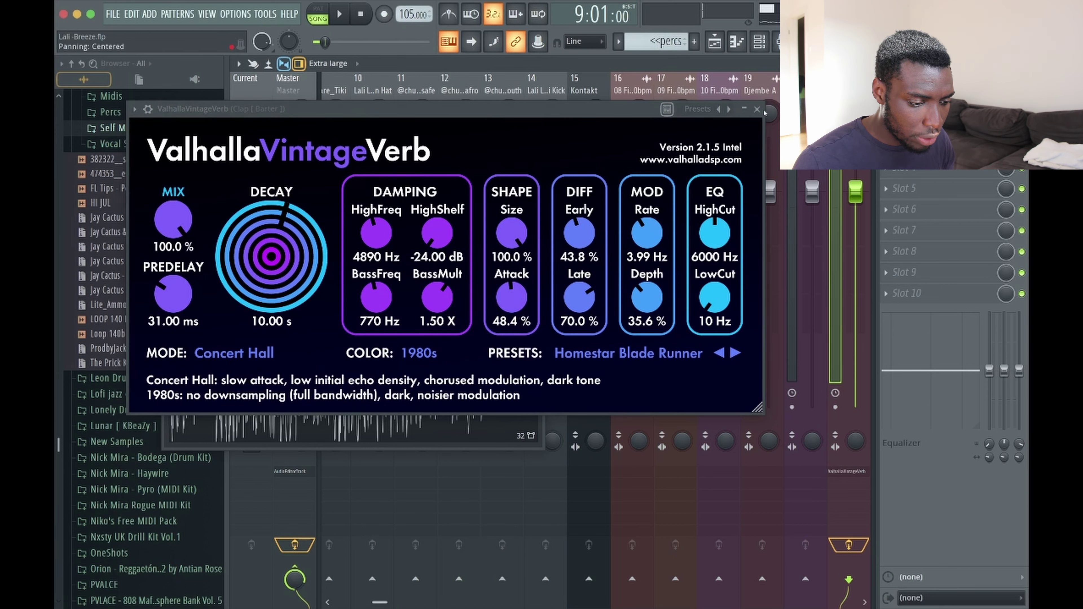
pyautogui.click(757, 109)
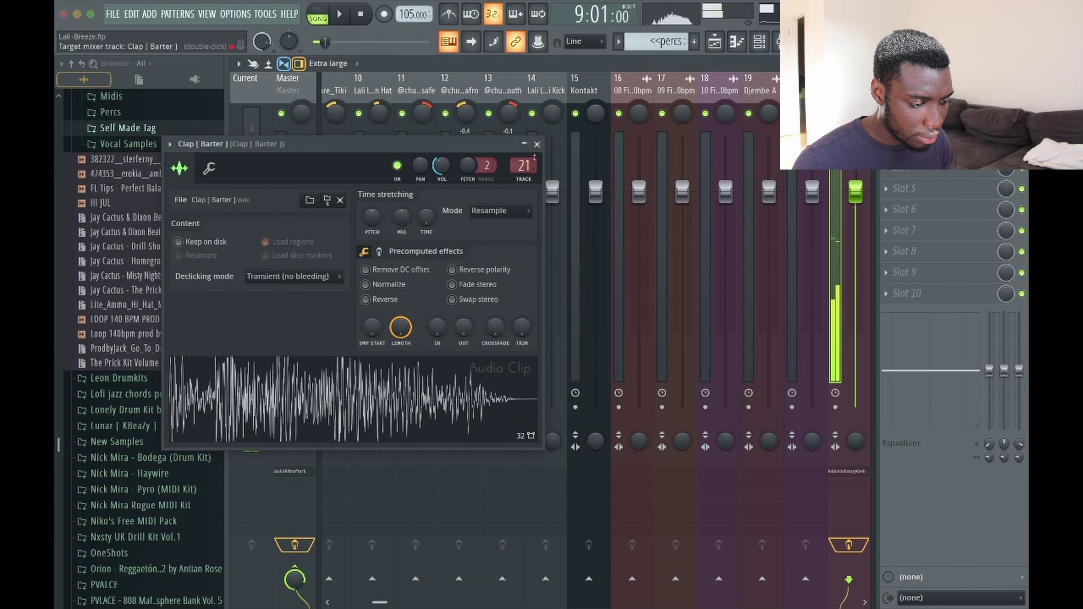
pyautogui.click(537, 145)
# Open the clap FIF (6) [15] sample from Track 23, audition it with the mixer in view, and return to the playlist
pyautogui.click(715, 42)
pyautogui.scroll(-5, 684, 239)
pyautogui.doubleClick(508, 314)
pyautogui.moveTo(386, 181); pyautogui.dragTo(692, 189)
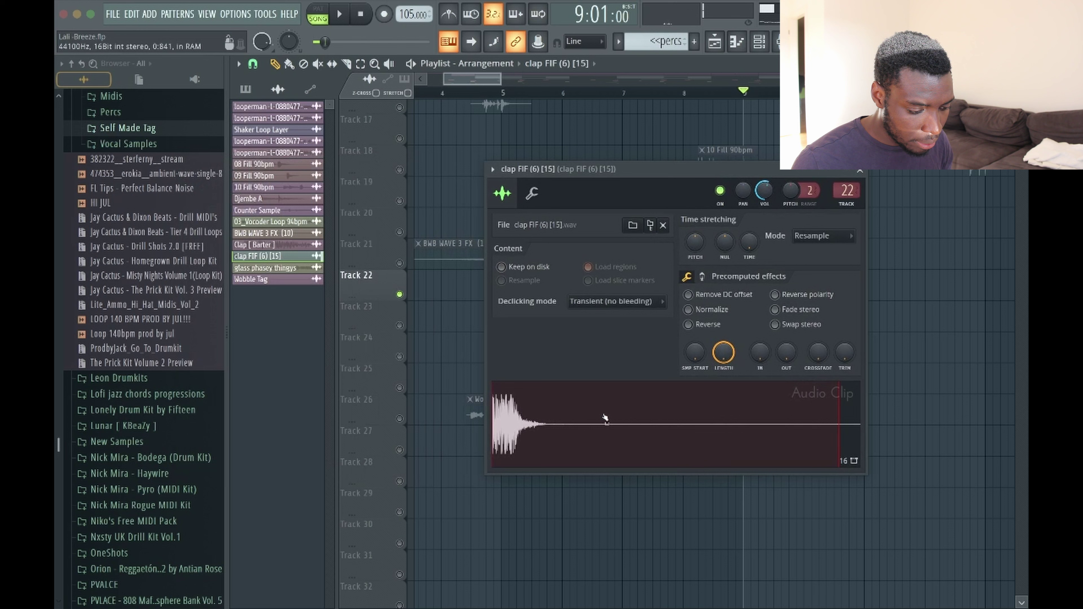
pyautogui.click(777, 42)
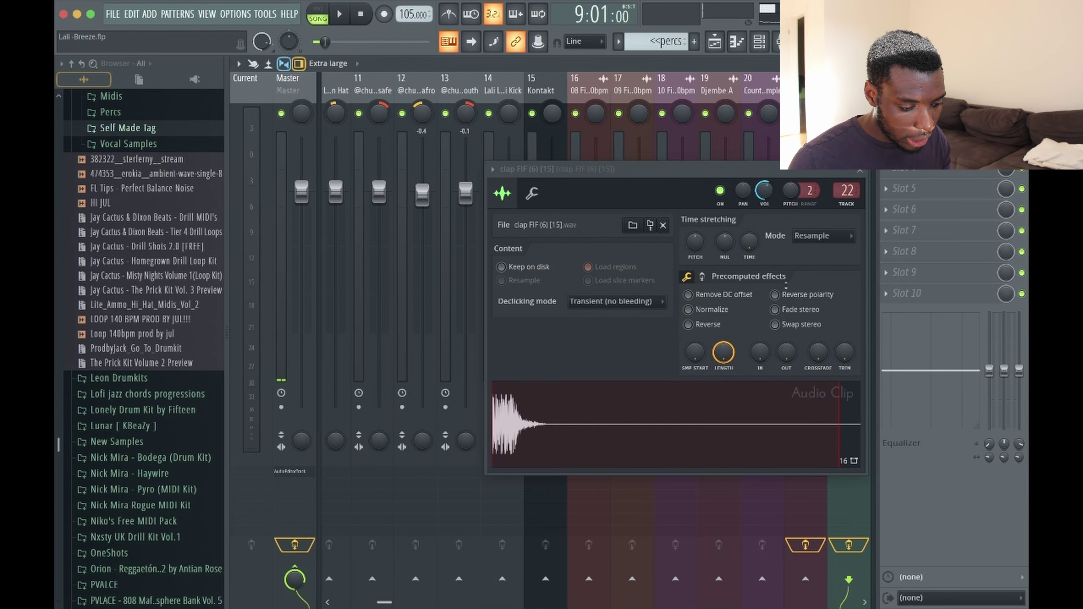
pyautogui.click(658, 405)
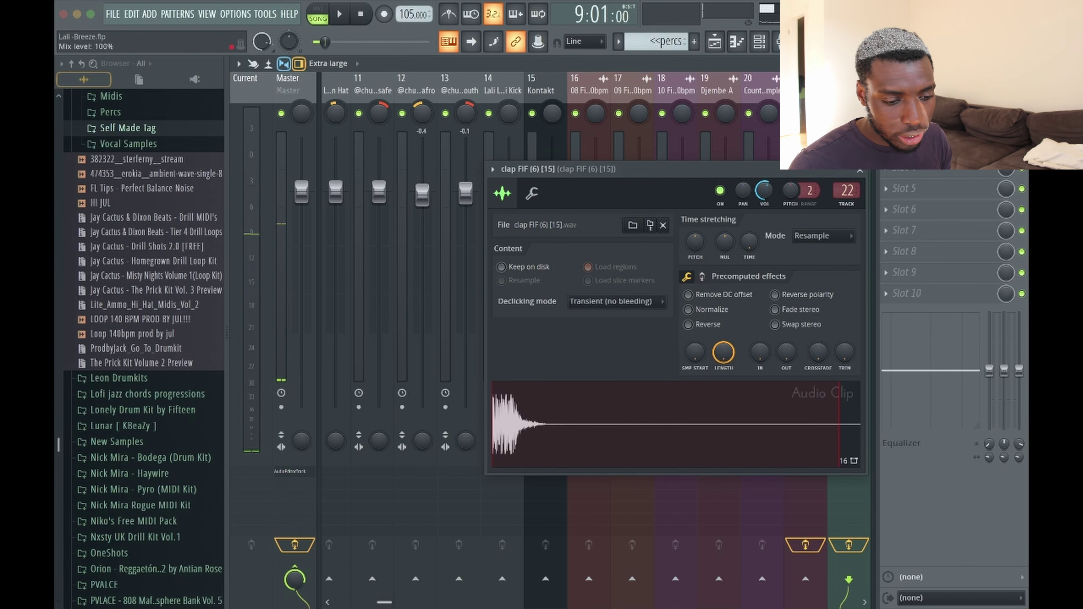
pyautogui.click(708, 422)
pyautogui.click(708, 422)
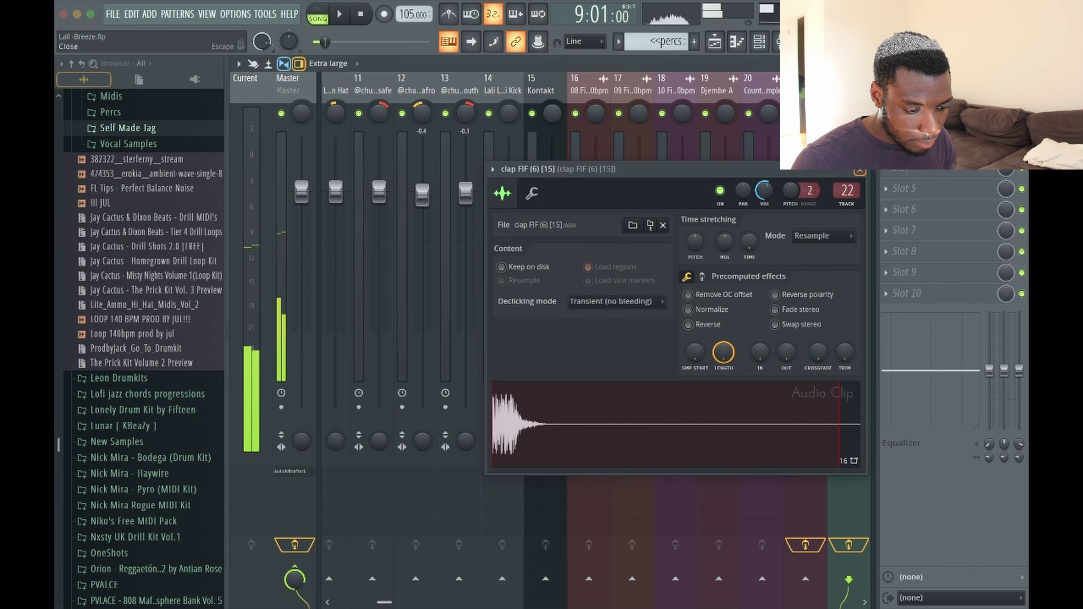
pyautogui.click(860, 170)
pyautogui.click(717, 40)
# Enable Track 23 alongside the soloed Track 22, play both claps from bar 9, and turn all tracks back on
pyautogui.scroll(-2, 469, 299)
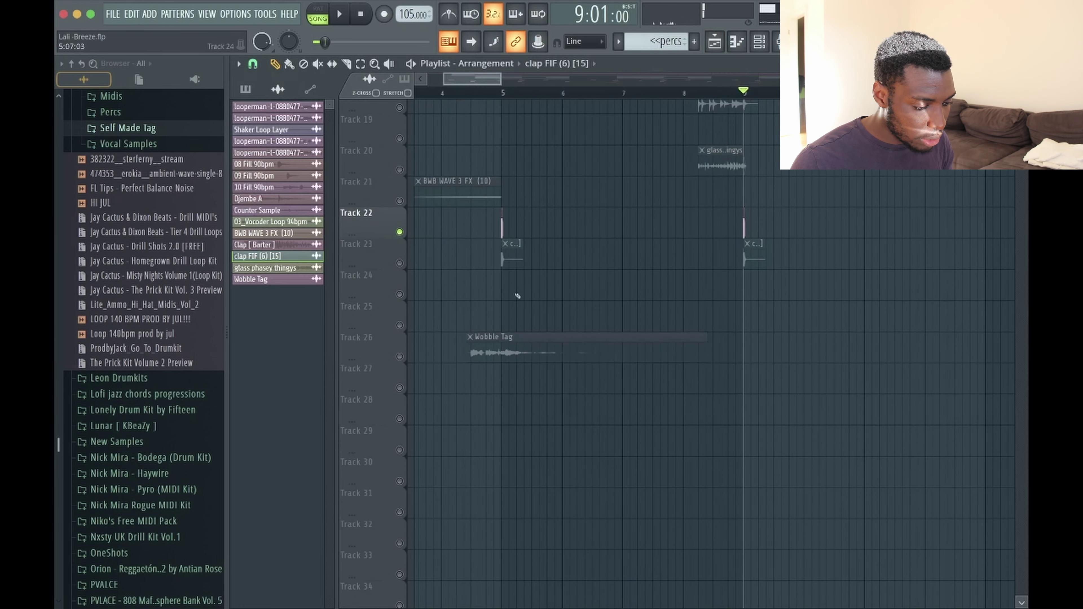
pyautogui.click(400, 264)
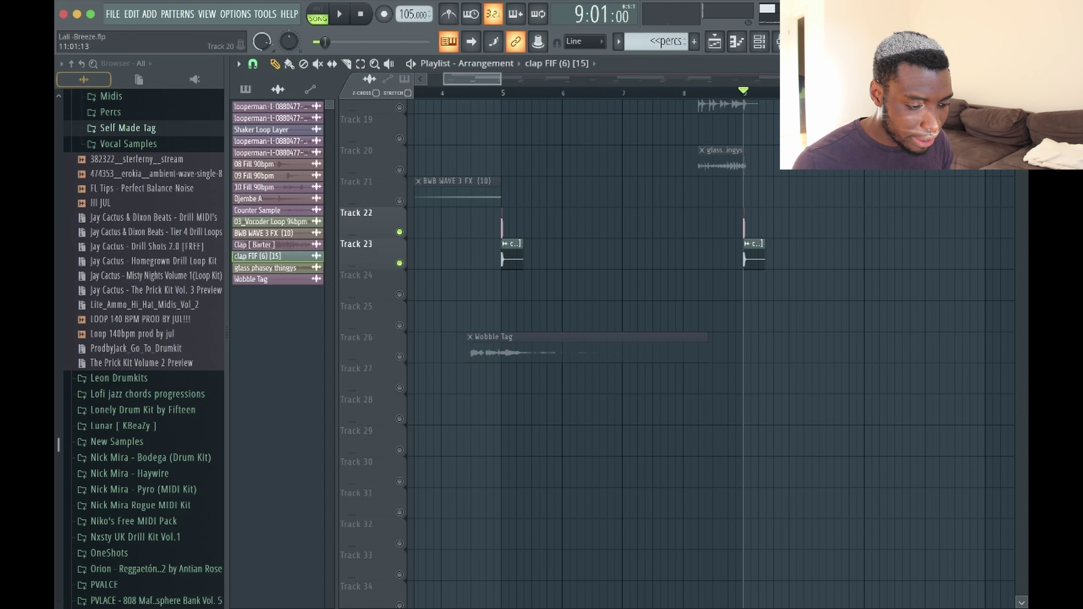
pyautogui.scroll(3, 616, 153)
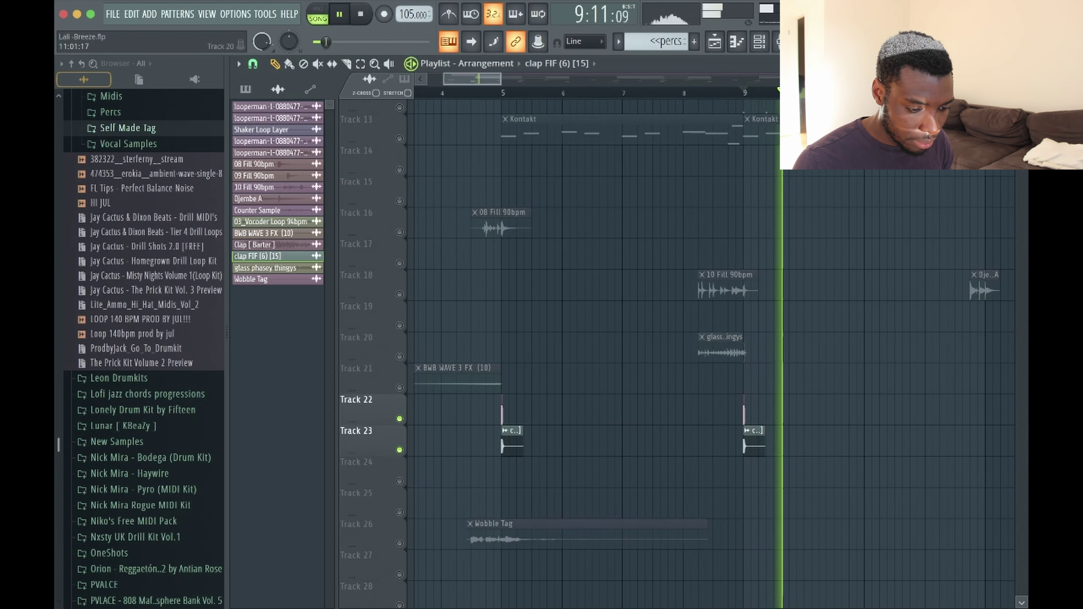
pyautogui.rightClick(400, 170)
pyautogui.rightClick(399, 170)
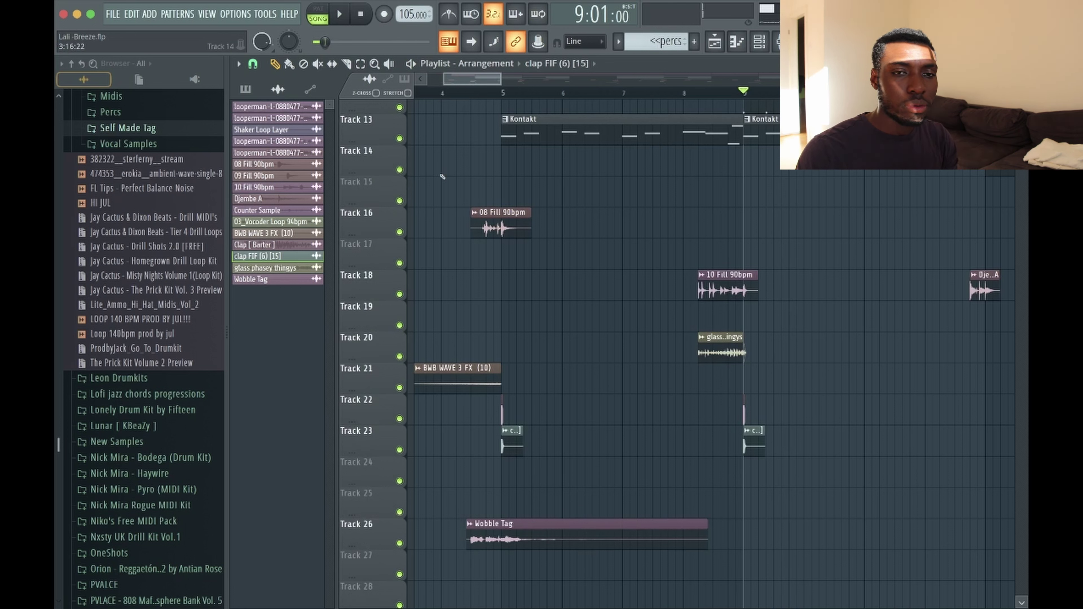
# Open the Wobble Tag clip on Track 26 to show the producer tag sample, and close its settings
pyautogui.scroll(-5, 445, 178)
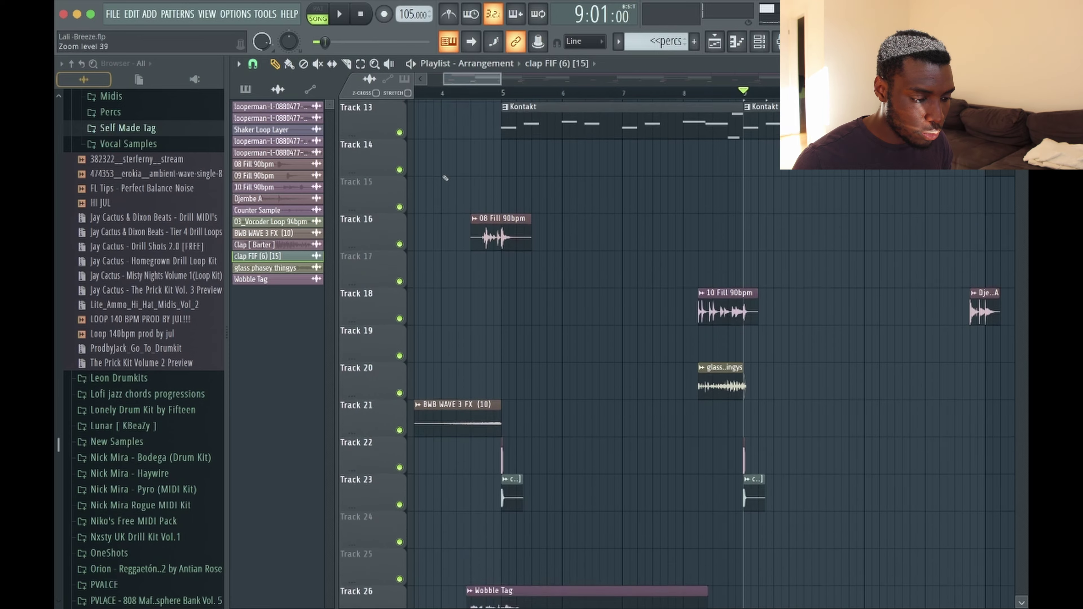
pyautogui.scroll(5, 449, 176)
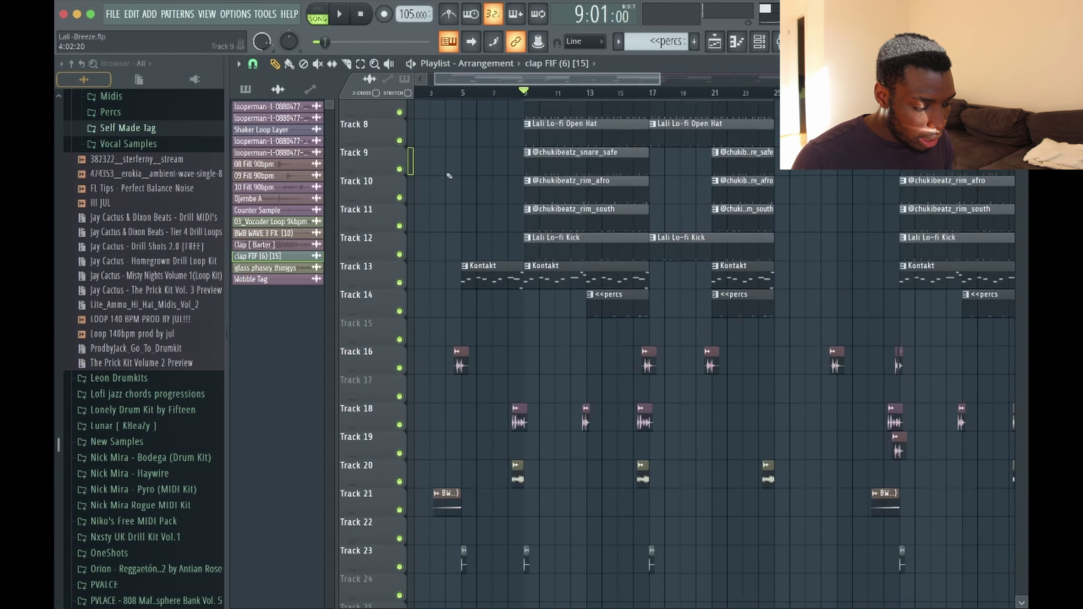
pyautogui.scroll(-7, 449, 176)
pyautogui.scroll(5, 425, 299)
pyautogui.scroll(5, 424, 299)
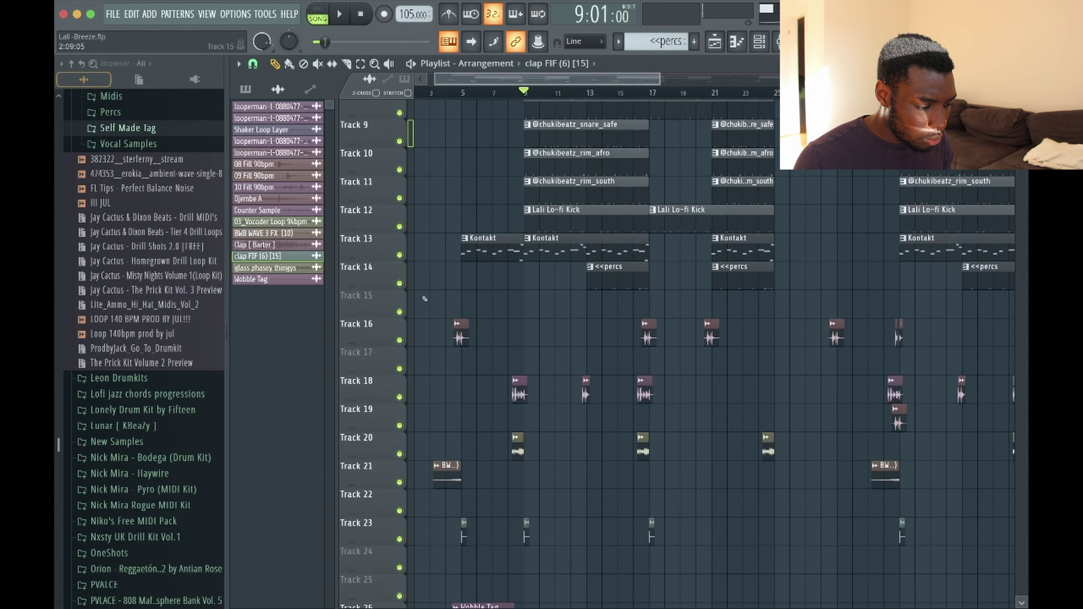
pyautogui.scroll(-7, 501, 465)
pyautogui.doubleClick(465, 522)
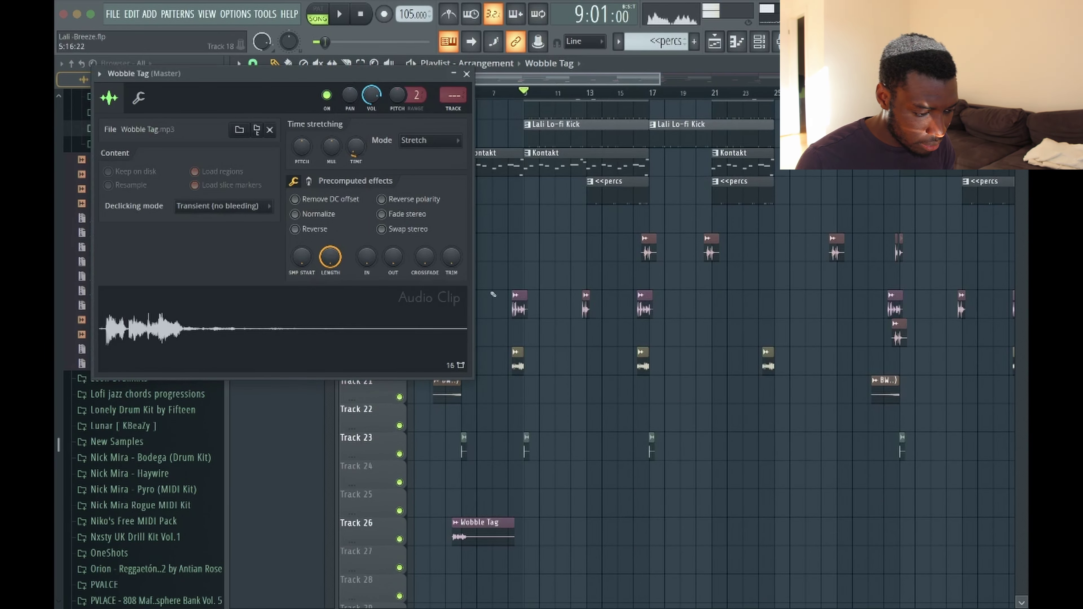
pyautogui.click(467, 75)
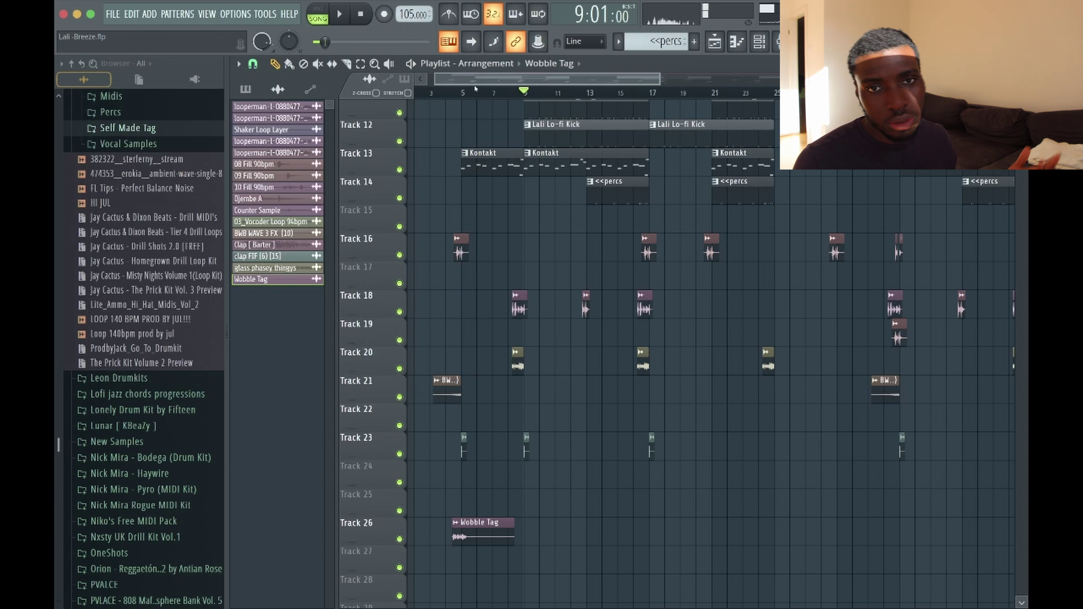
# Show the whole arrangement and select the intro clips before bar 9, from Track 1 down to the Kontakt clip on Track 13
pyautogui.moveTo(647, 81); pyautogui.dragTo(898, 81)
pyautogui.scroll(8, 899, 214)
pyautogui.scroll(-6, 899, 217)
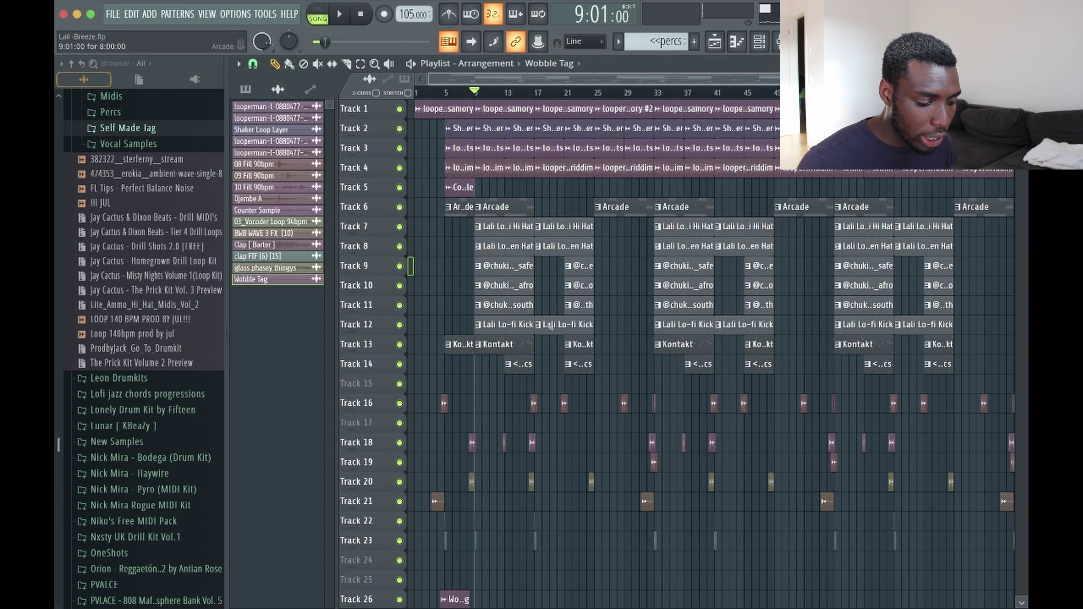
pyautogui.keyDown('super'); pyautogui.click(455, 112); pyautogui.keyUp('super')
pyautogui.moveTo(458, 365); pyautogui.dragTo(451, 115)
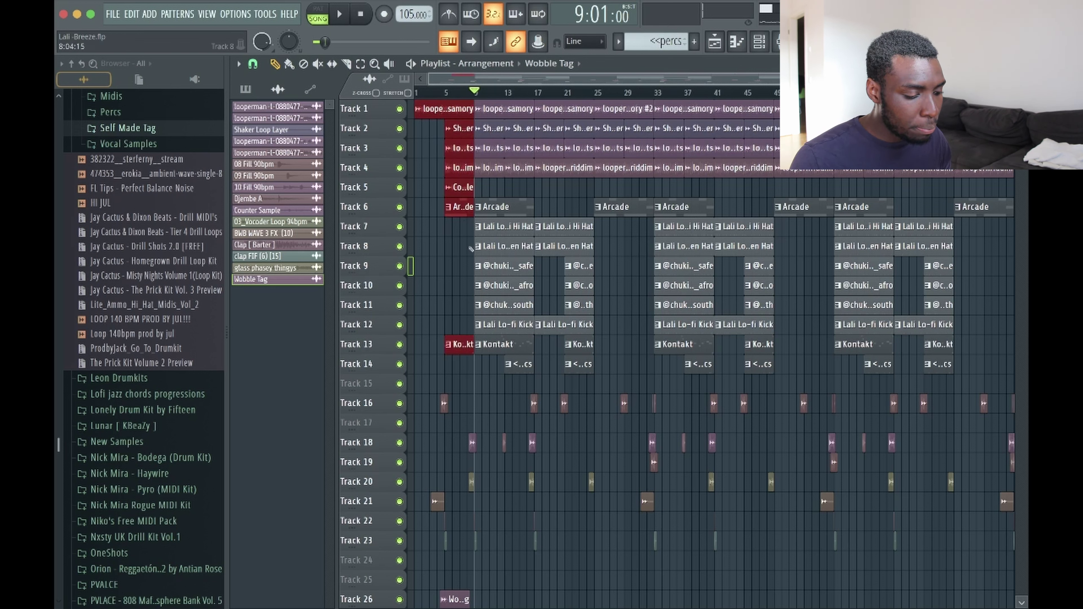
# Highlight the sections starting at bars 9 and 17, and the breakdown clips in bars 25 to 32, then clear the selection
pyautogui.moveTo(509, 382); pyautogui.dragTo(491, 112)
pyautogui.moveTo(585, 369); pyautogui.dragTo(551, 111)
pyautogui.moveTo(619, 256); pyautogui.dragTo(616, 66)
pyautogui.moveTo(635, 235); pyautogui.dragTo(613, 98)
pyautogui.moveTo(631, 256); pyautogui.dragTo(613, 56)
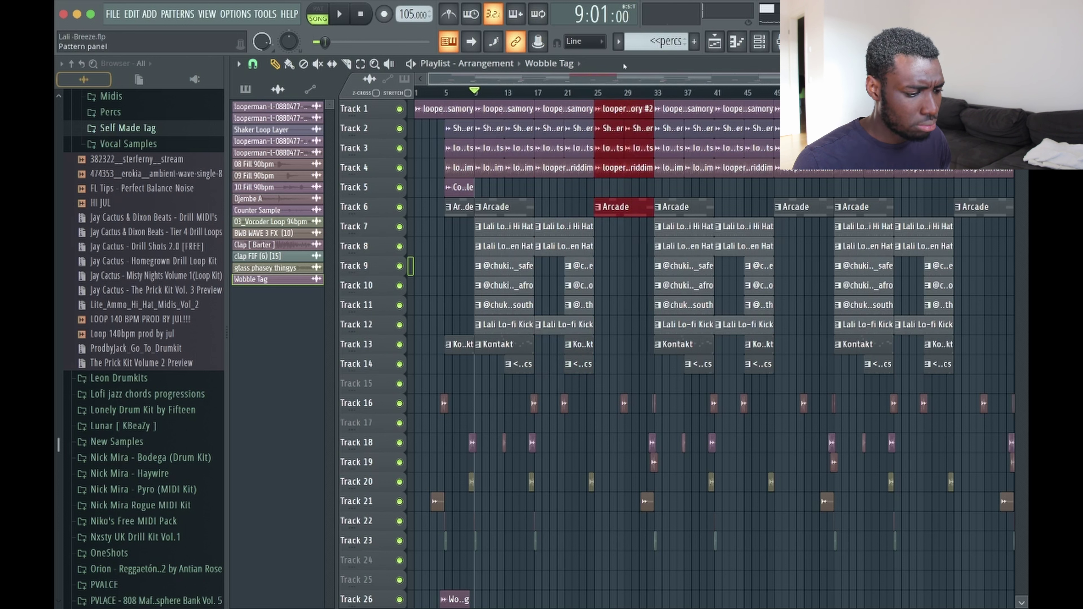
pyautogui.click(627, 247)
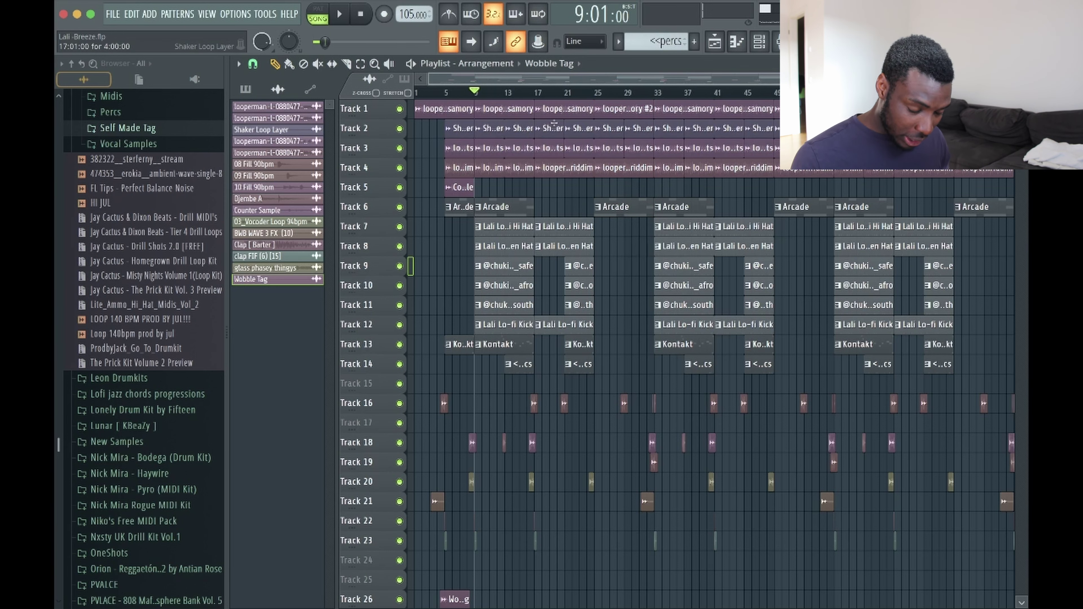